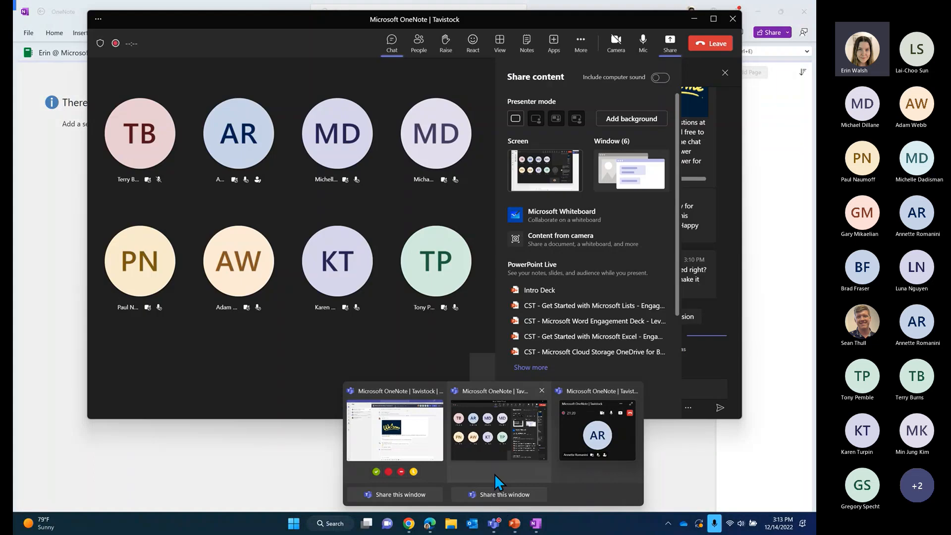
Bring up the meeting window and minimize it to switch to OneNote.
left_click(494, 474)
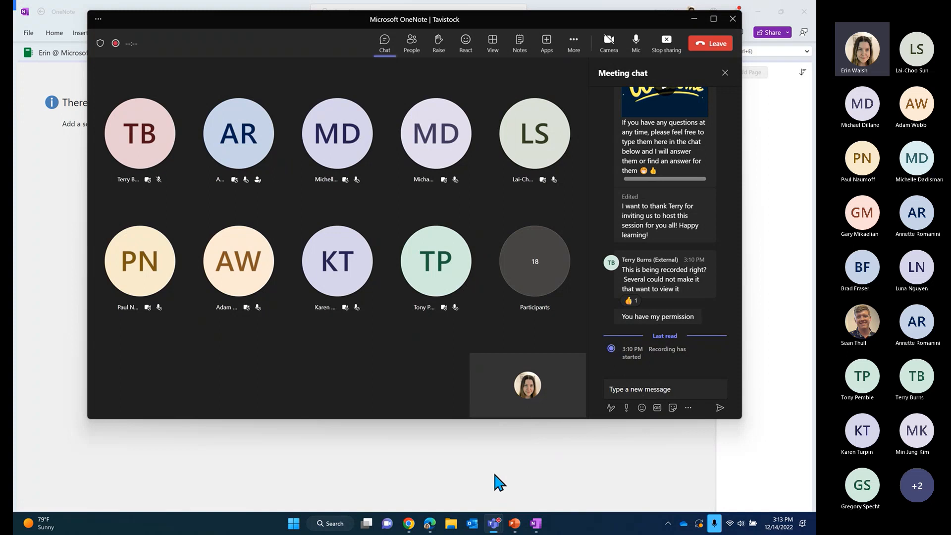
left_click(693, 19)
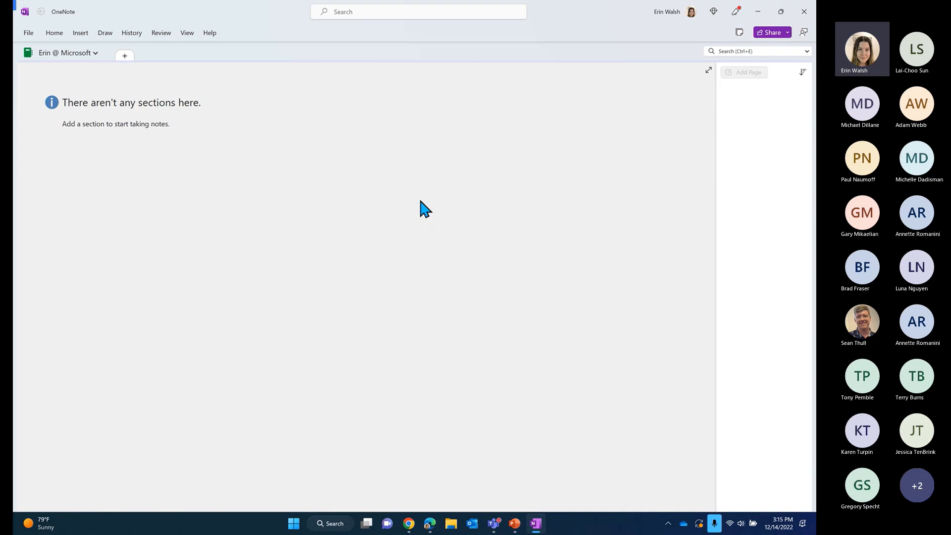
Add a new section to the empty notebook and delete it again.
left_click(25, 12)
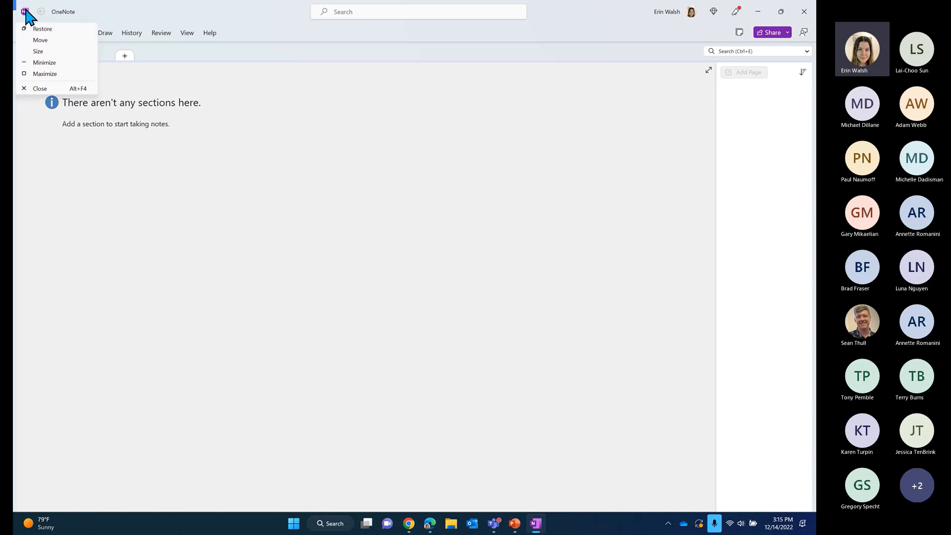
left_click(311, 130)
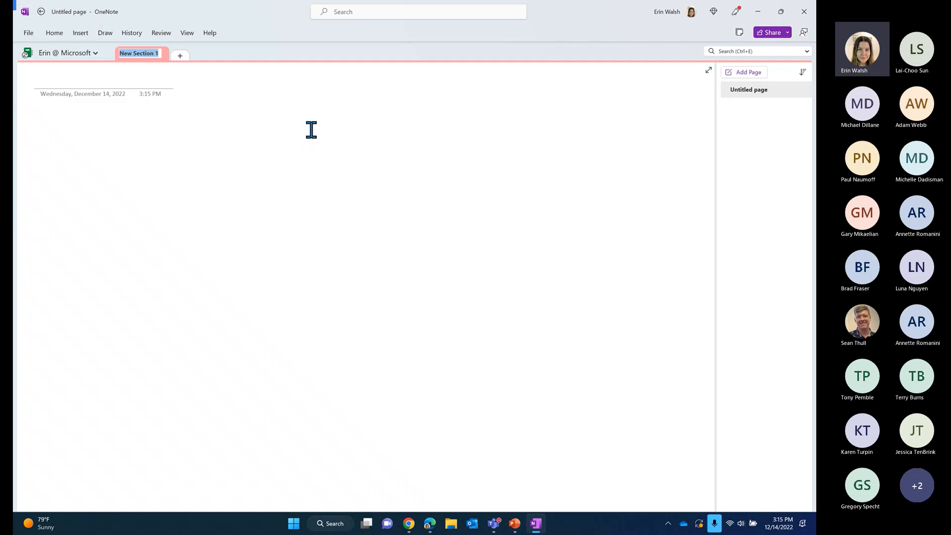
right_click(158, 60)
left_click(192, 95)
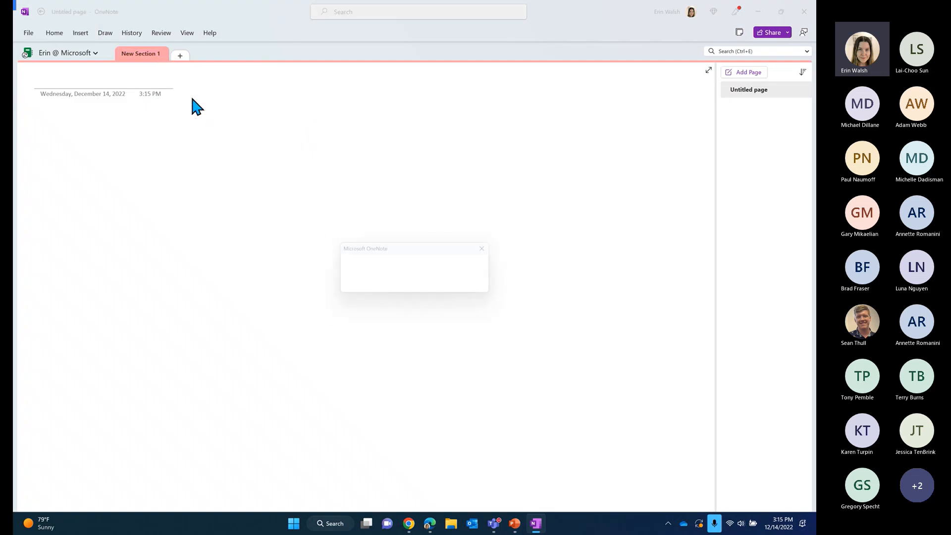
left_click(399, 289)
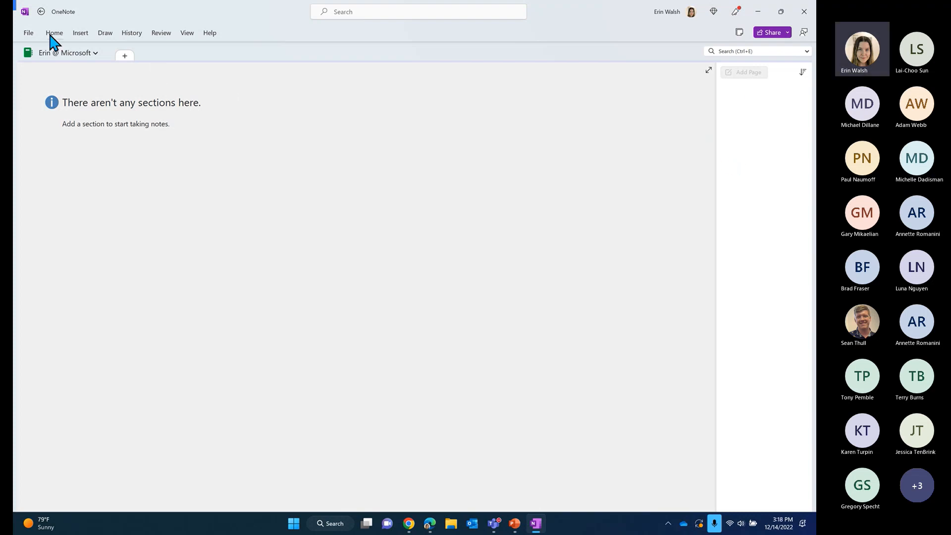
Examine the notebook information page and the settings offered for the first listed notebook.
left_click(29, 34)
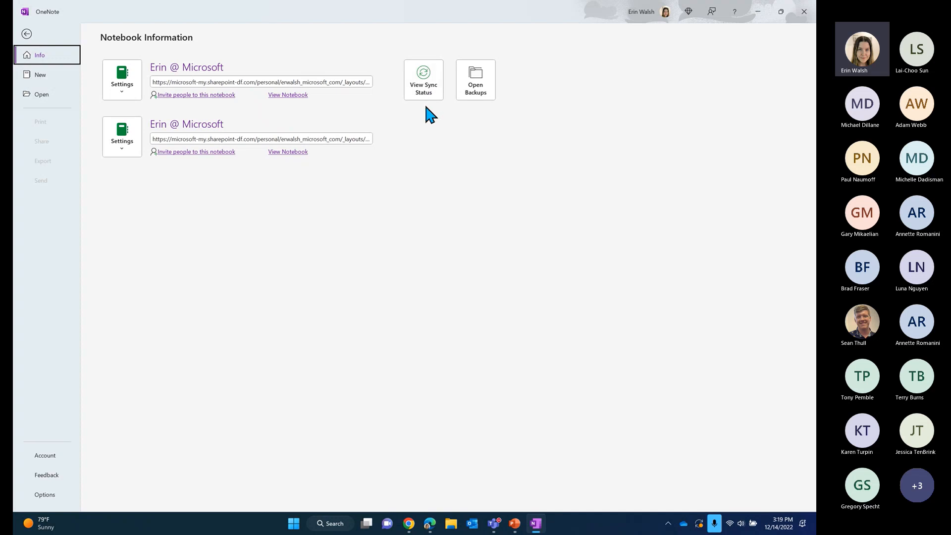
left_click(28, 34)
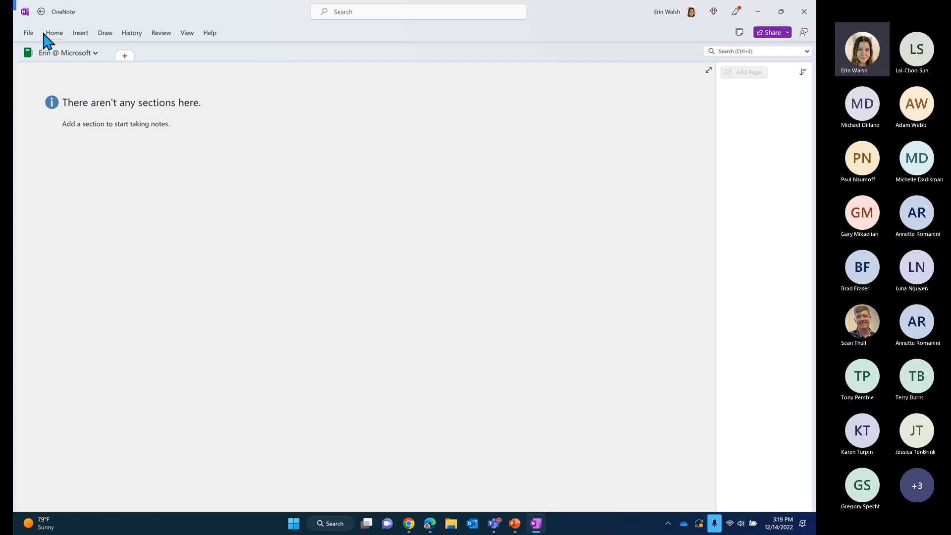
left_click(28, 34)
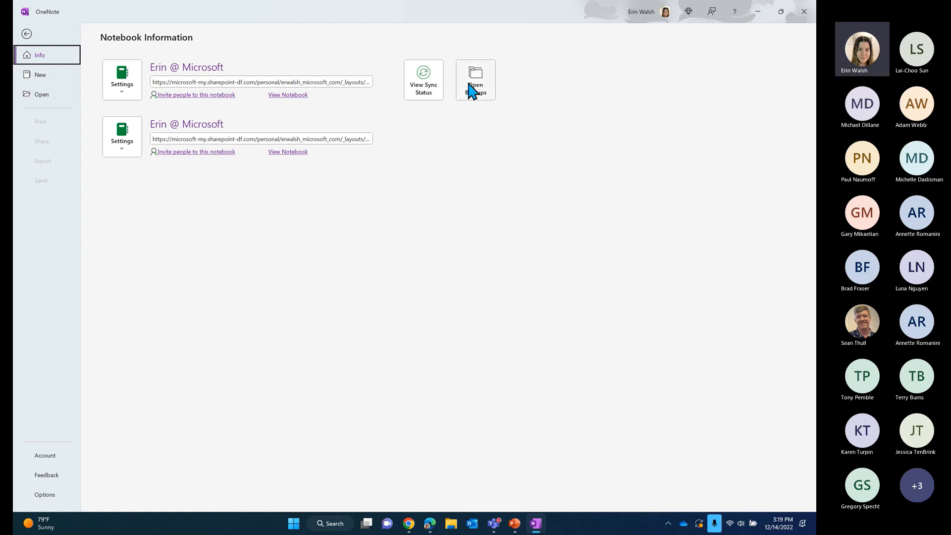
left_click(121, 94)
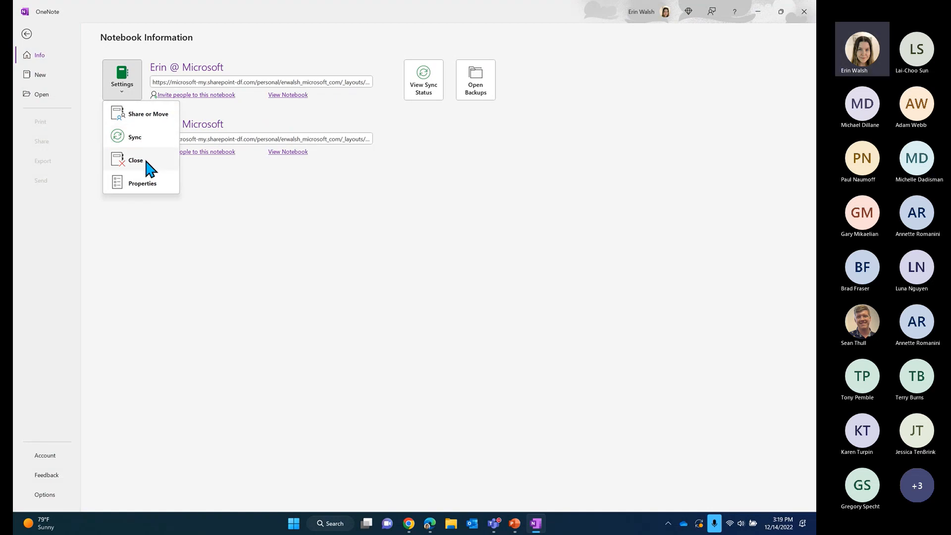
key("Escape")
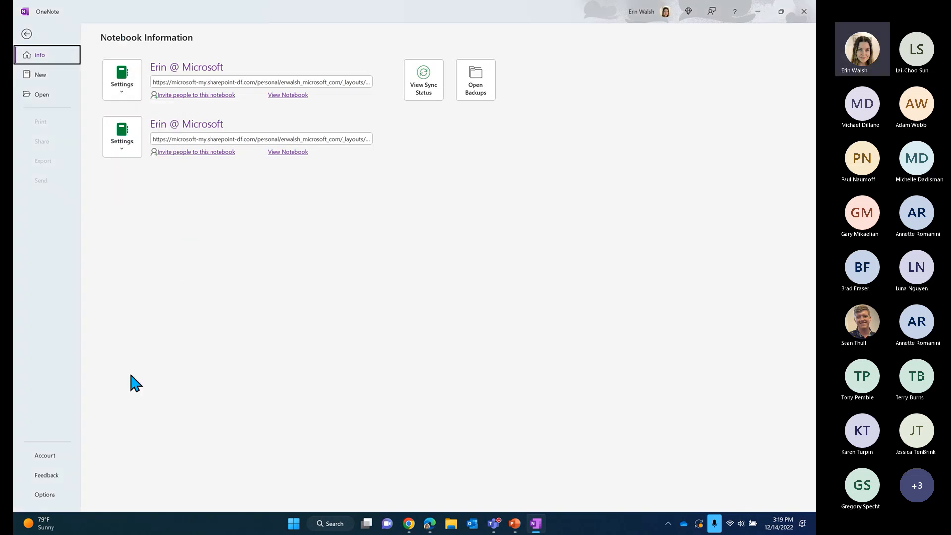
Remove the OneDrive - Personal connected service from the account.
left_click(54, 458)
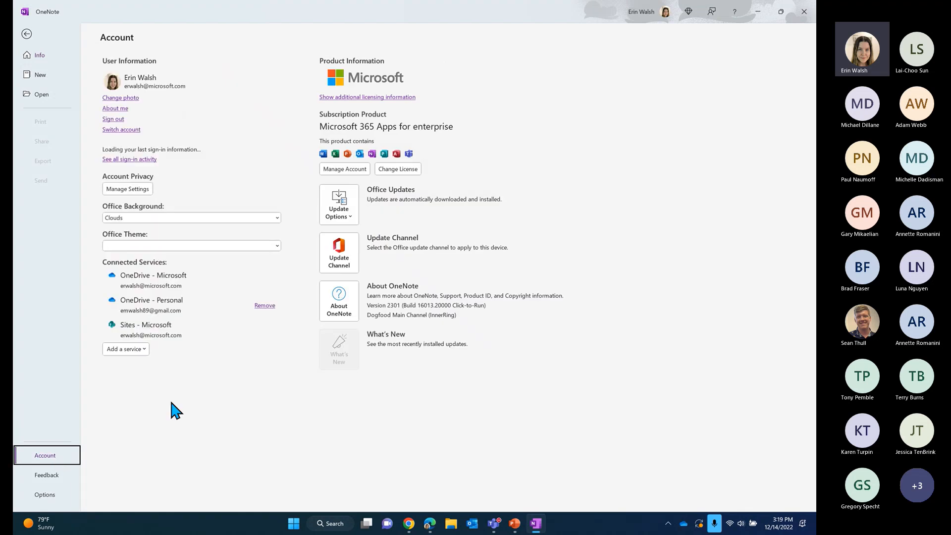
left_click(265, 305)
left_click(400, 285)
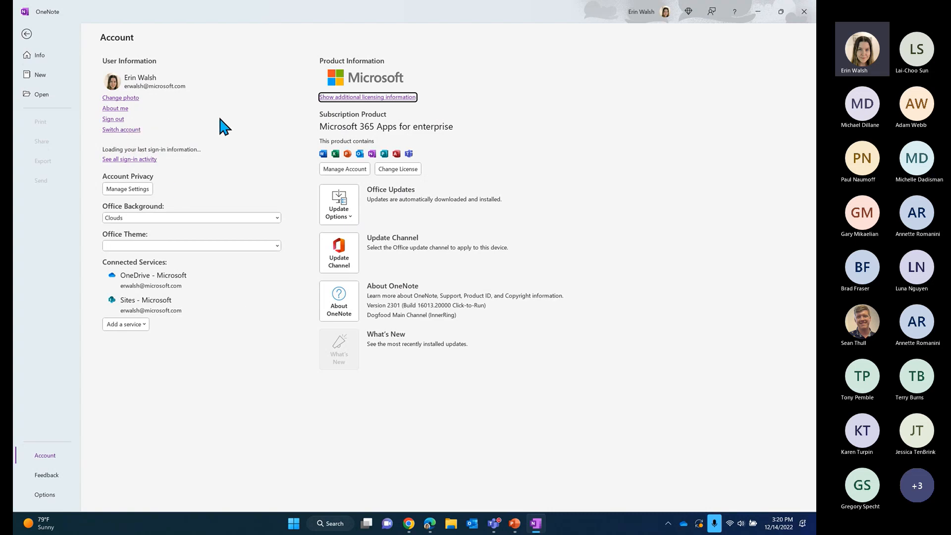
Review the General, Display, Proofing, Sync, Save & Backup and Language options, and leave without saving changes.
left_click(46, 497)
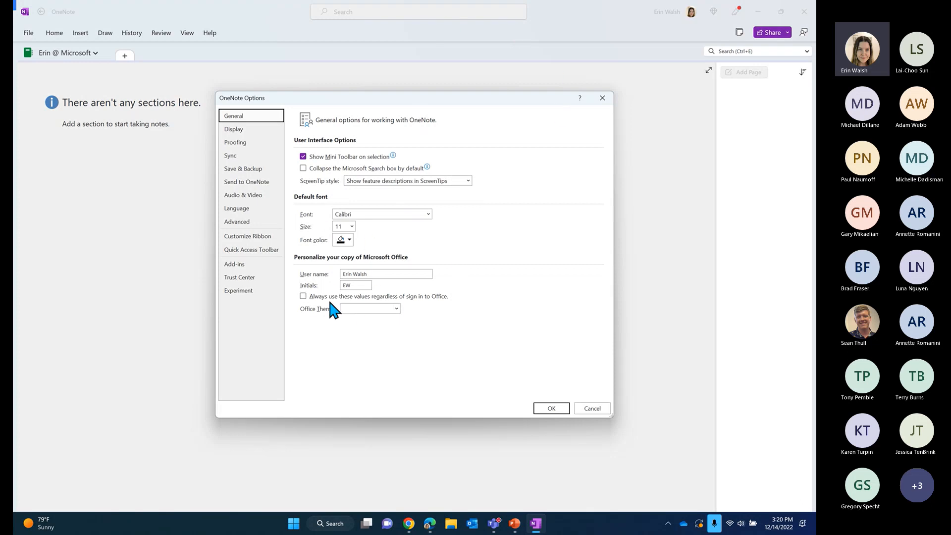
left_click(254, 128)
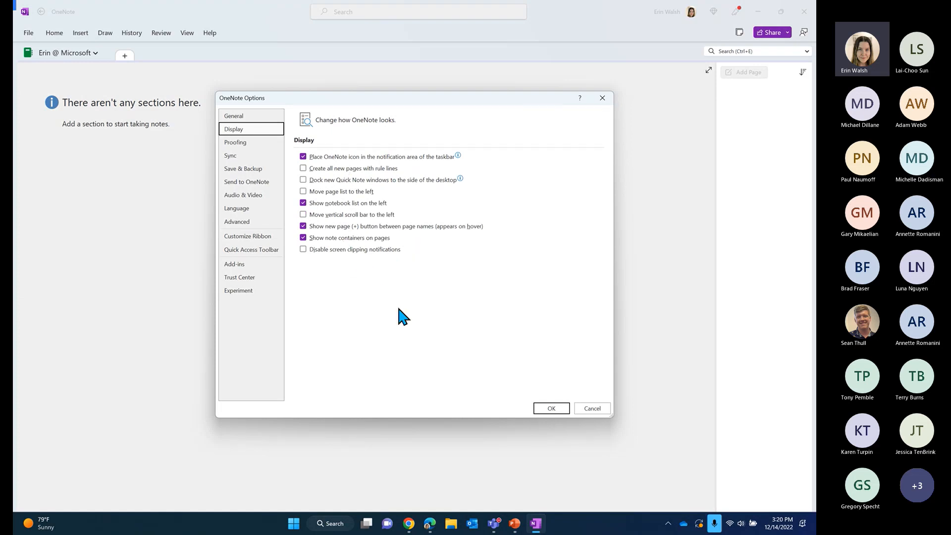
mouse_move(535, 529)
left_click(250, 145)
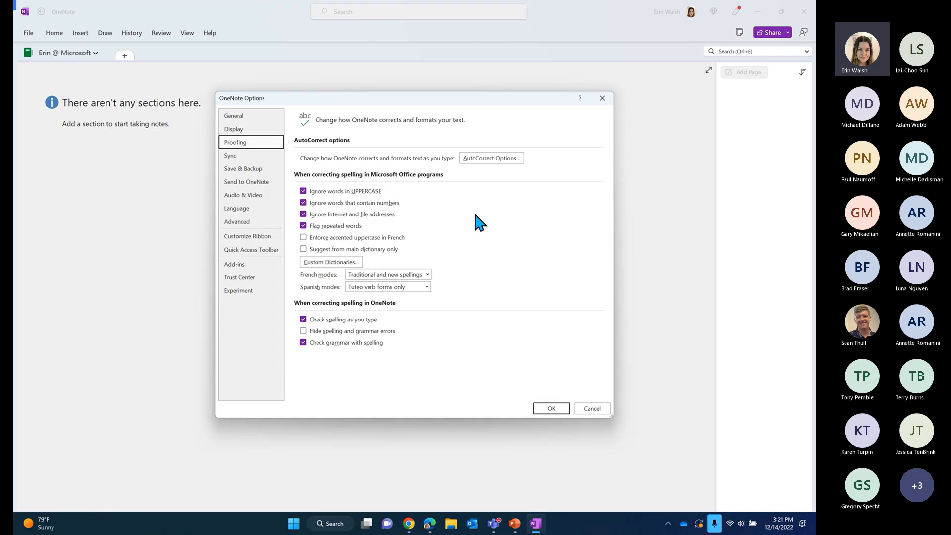
left_click(244, 157)
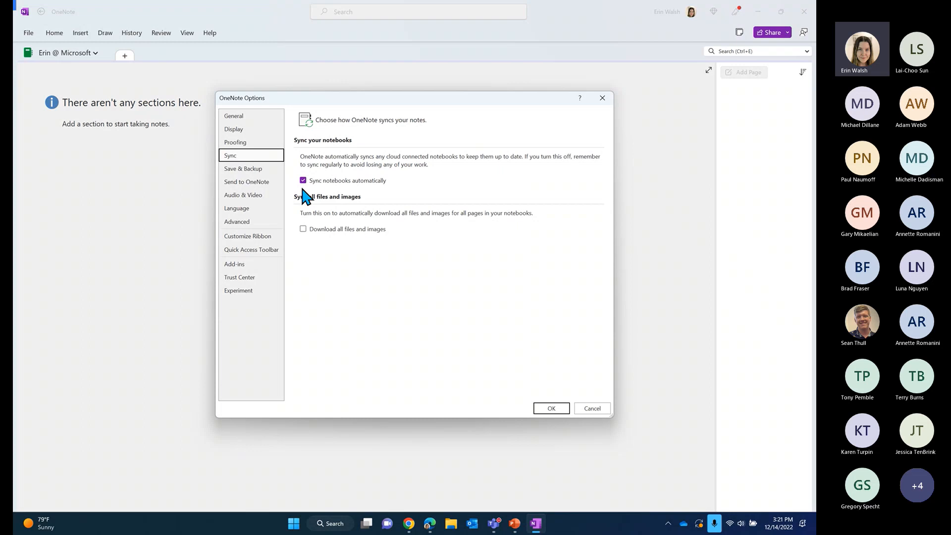
left_click(254, 168)
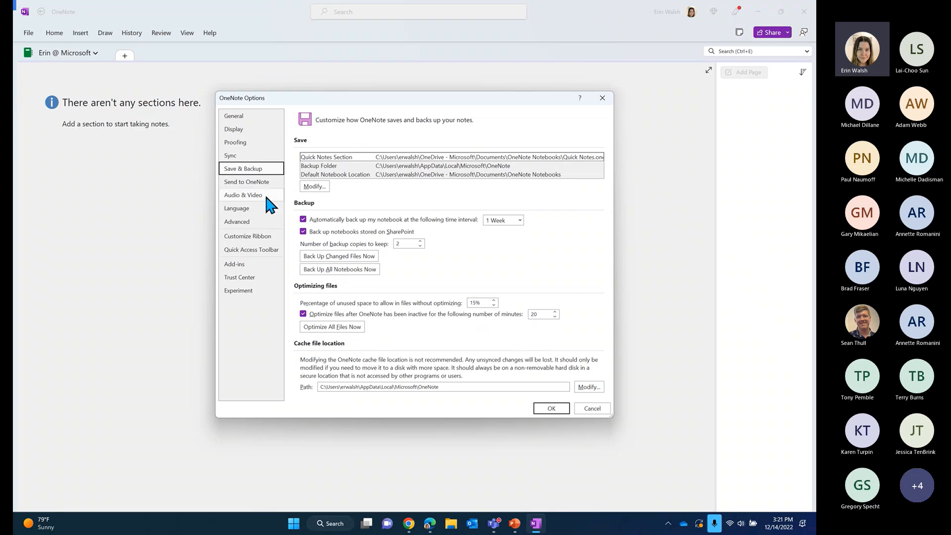
left_click(246, 210)
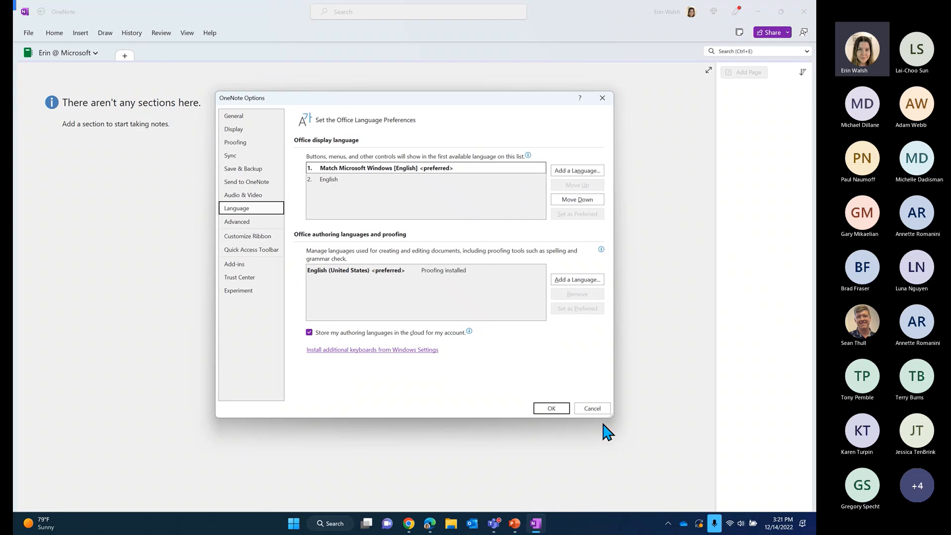
left_click(586, 408)
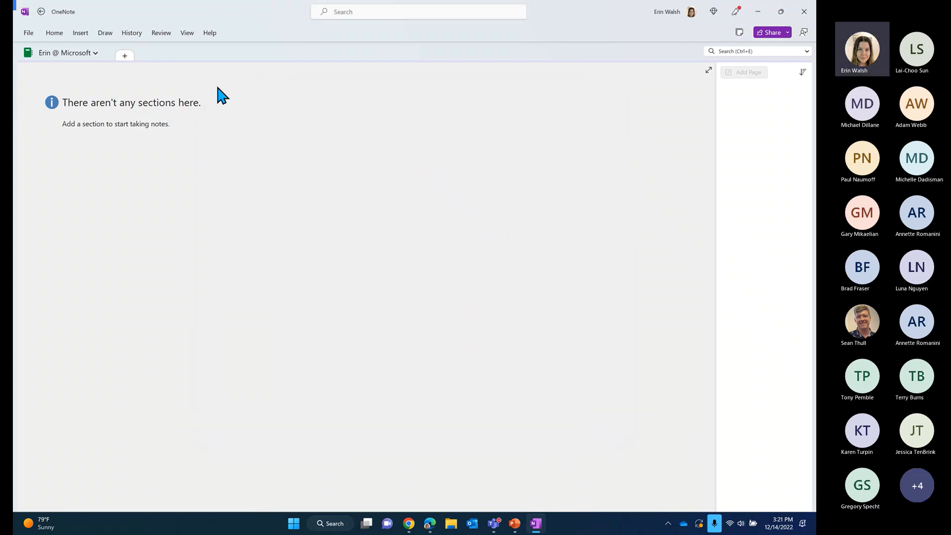
left_click(28, 33)
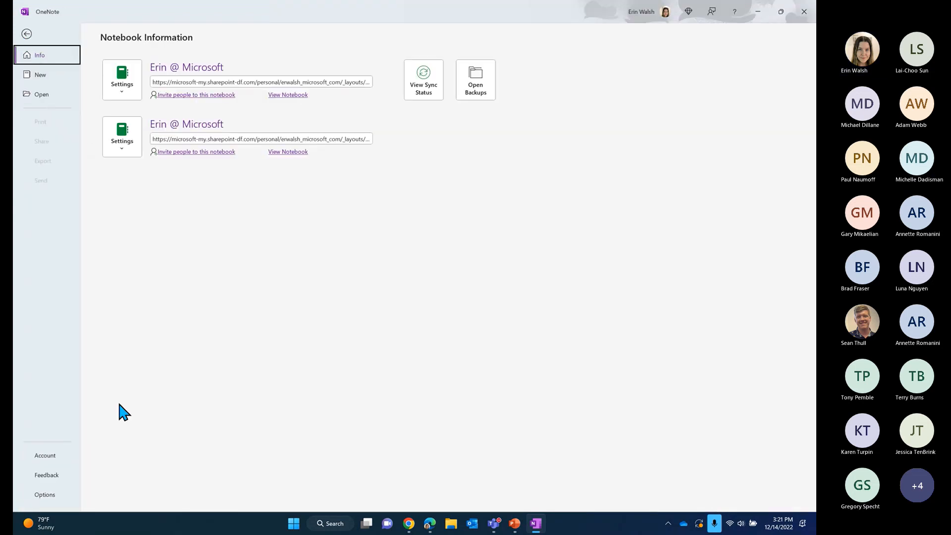
left_click(24, 33)
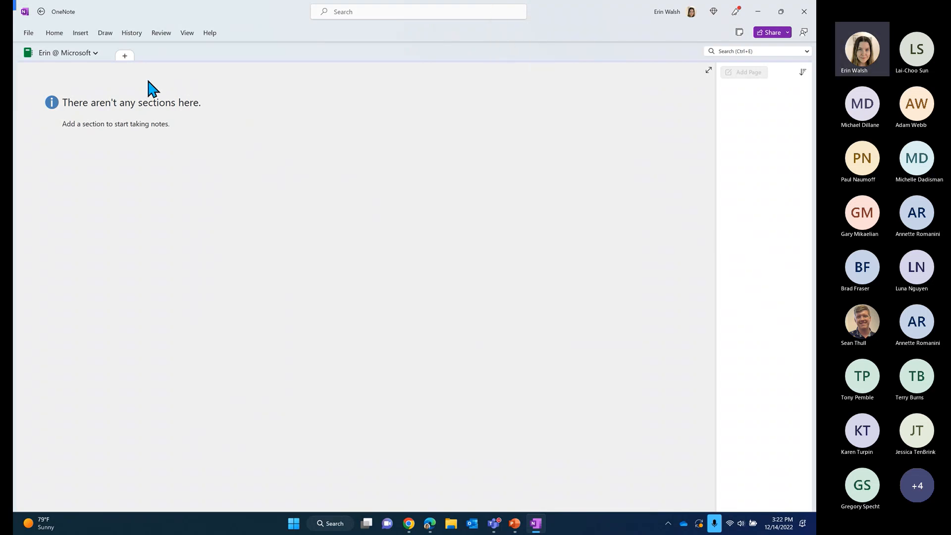
Create a new notebook named Example Notebook in the Downloads folder.
left_click(93, 55)
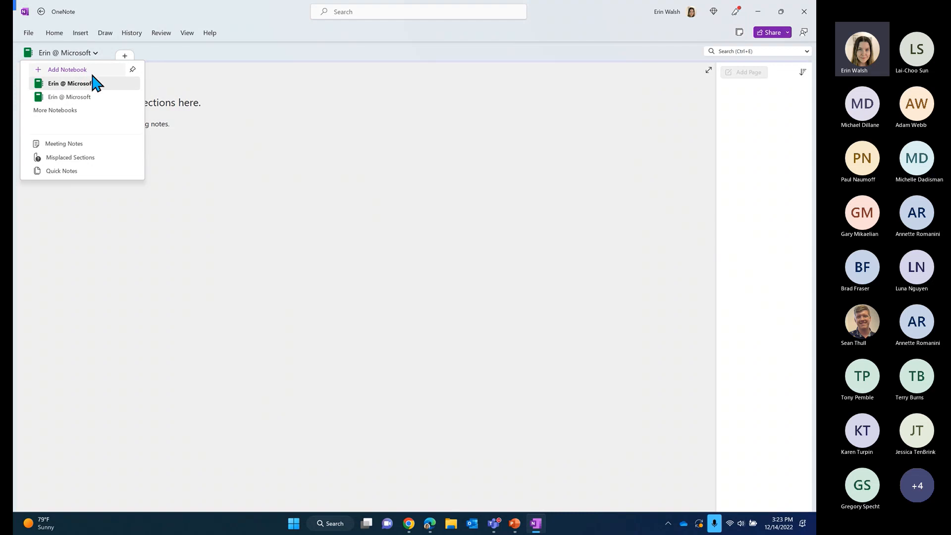
left_click(70, 70)
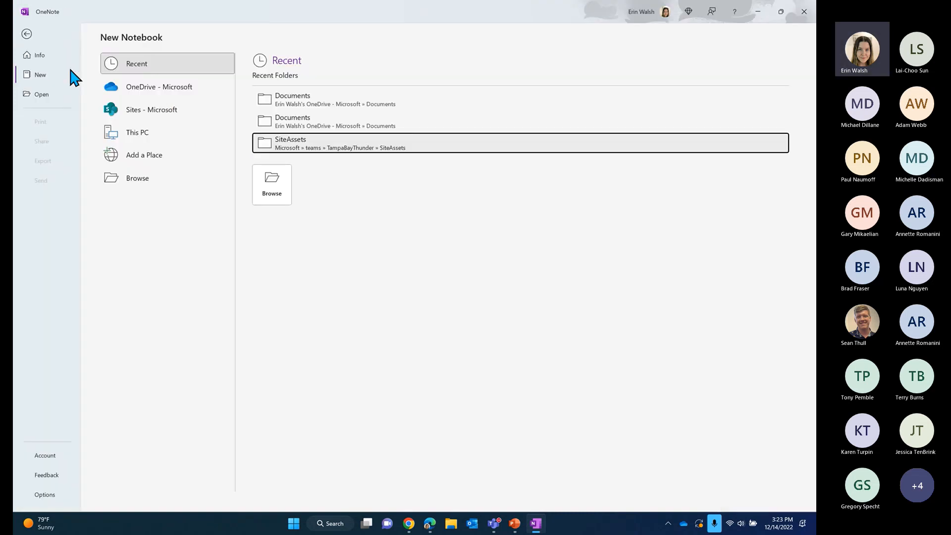
left_click(49, 75)
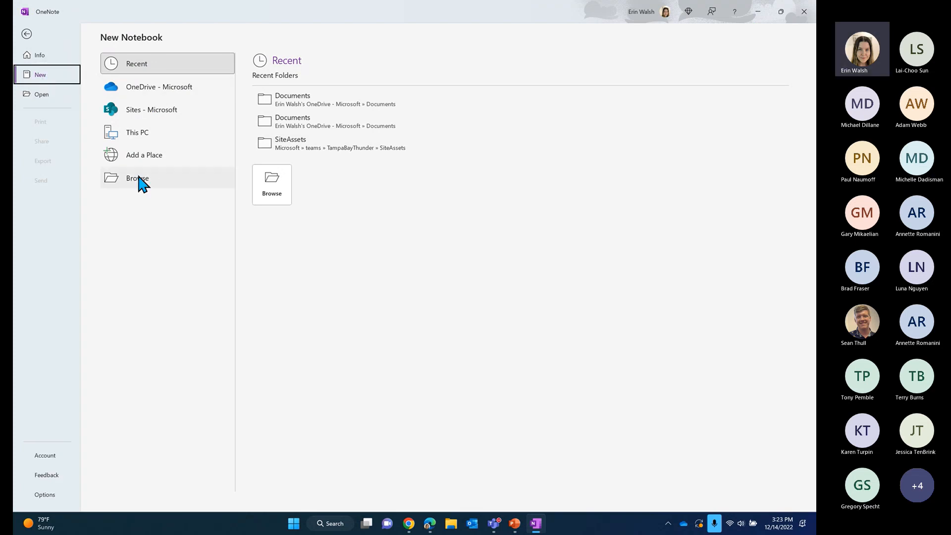
left_click(141, 187)
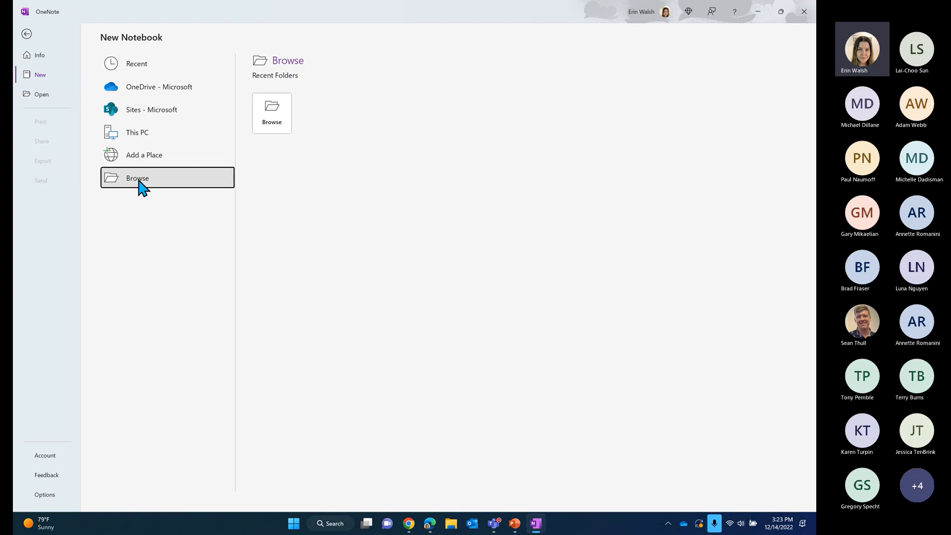
left_click(272, 124)
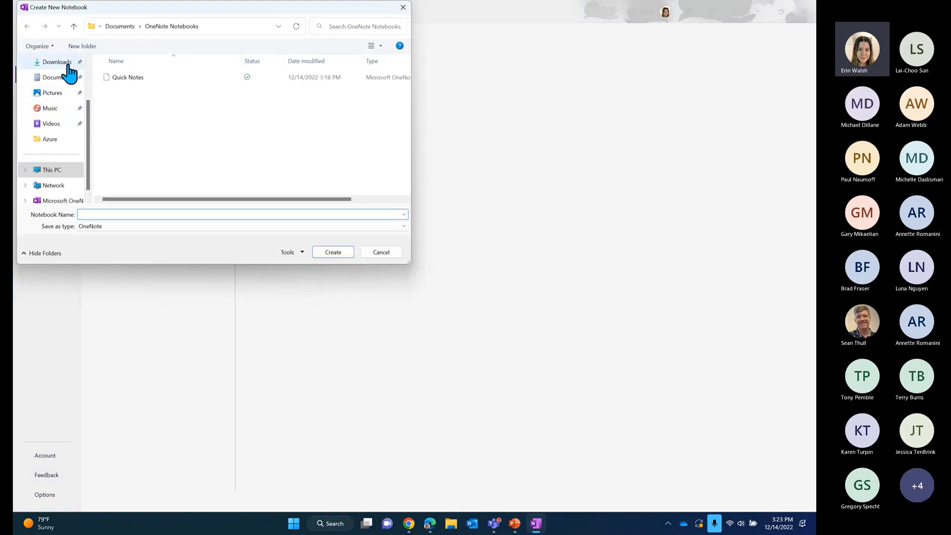
left_click(64, 63)
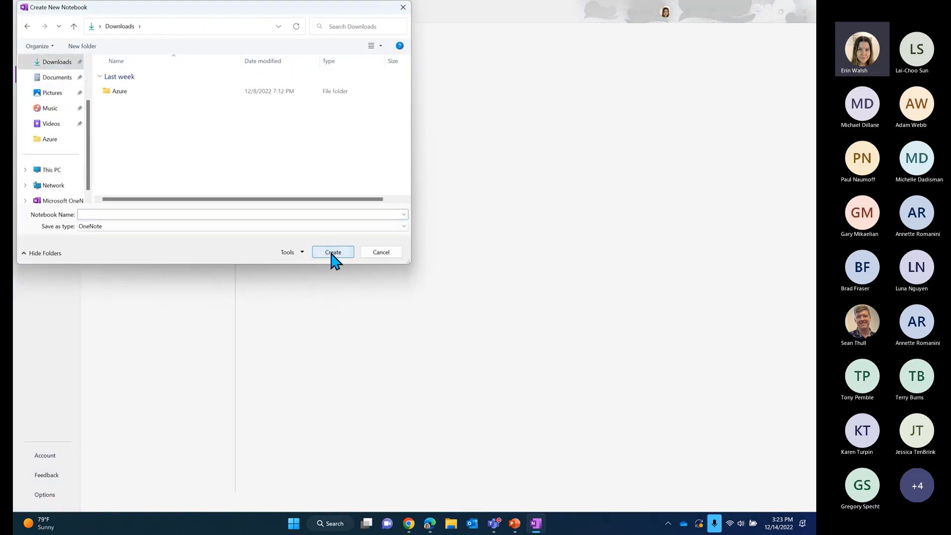
left_click(207, 214)
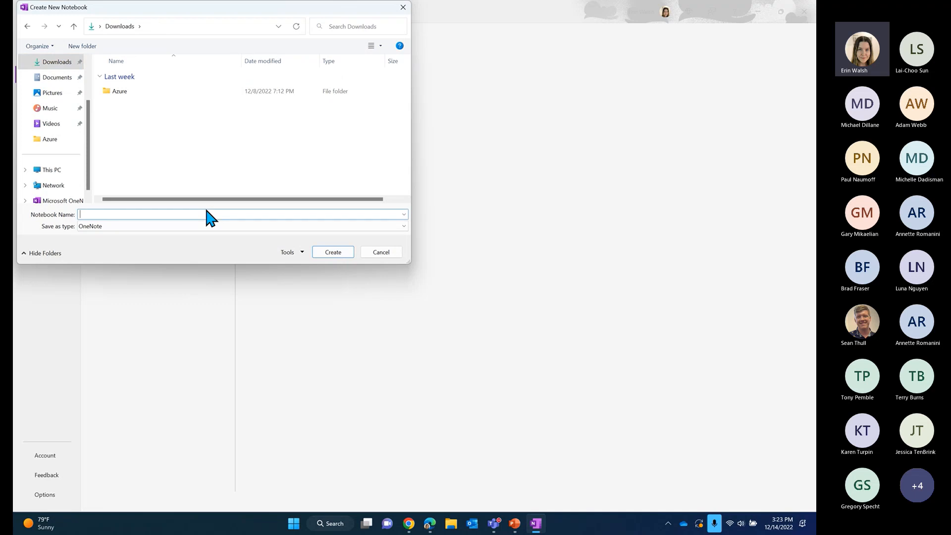
type("Example Notebook")
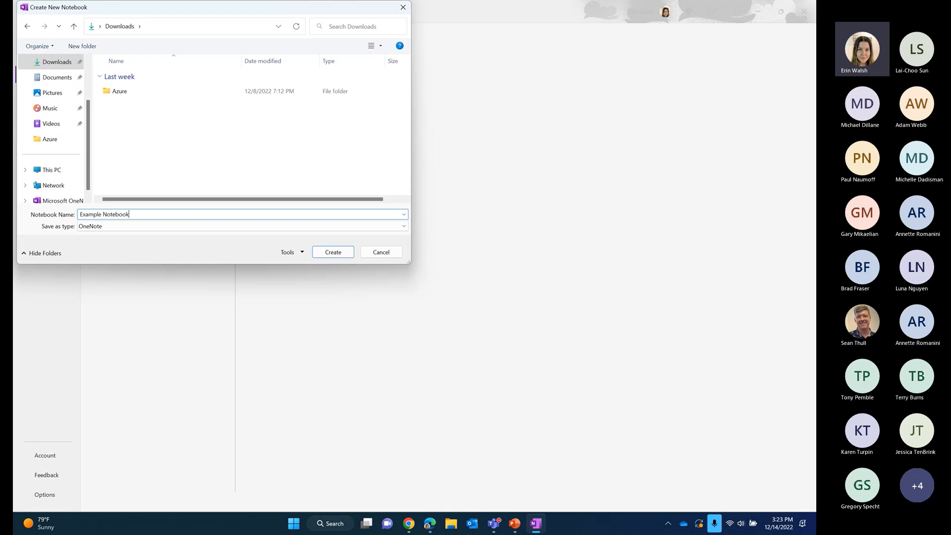
left_click(337, 253)
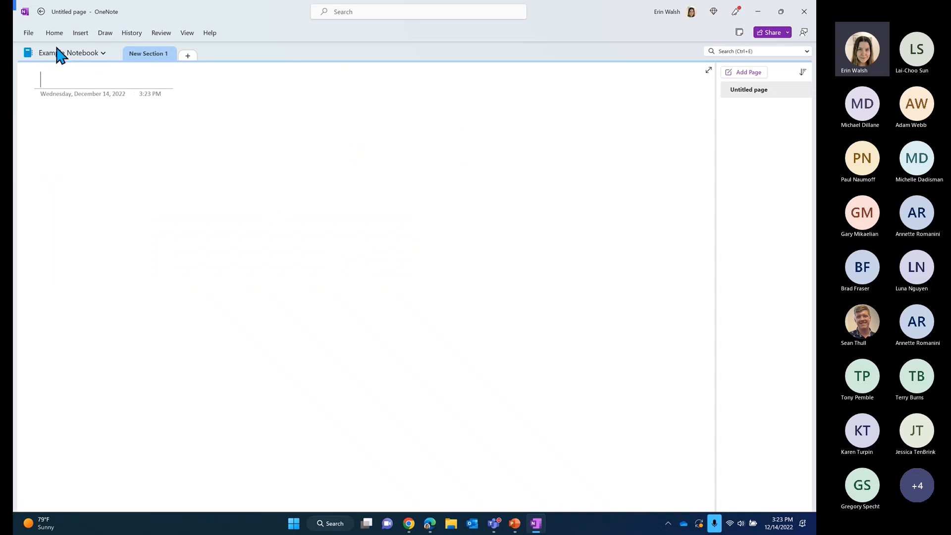
Close the second of the two identically named notebooks in the notebook list.
left_click(102, 55)
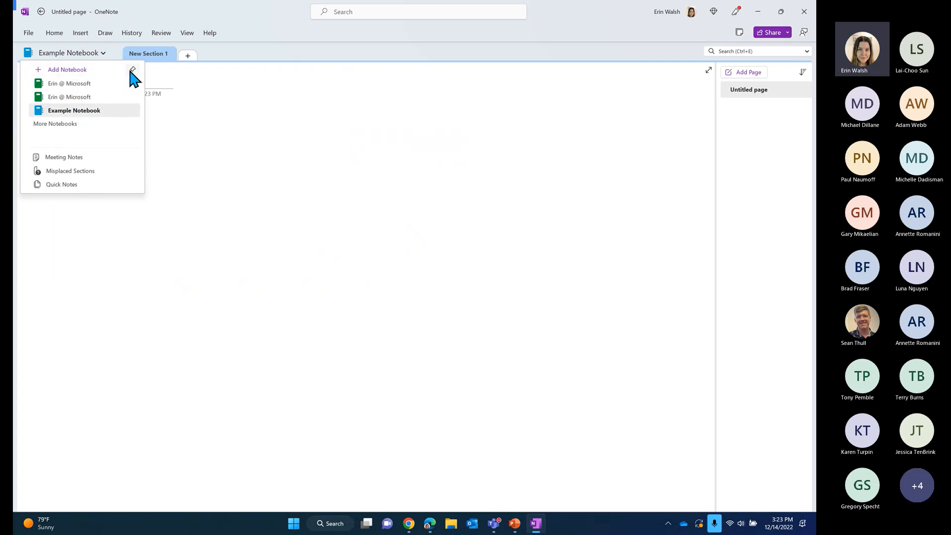
right_click(120, 107)
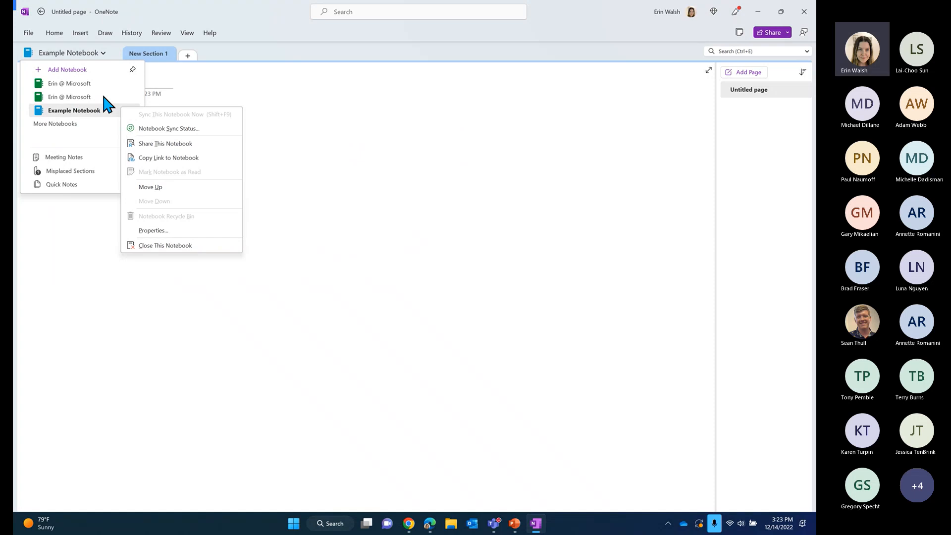
key("Escape")
right_click(104, 97)
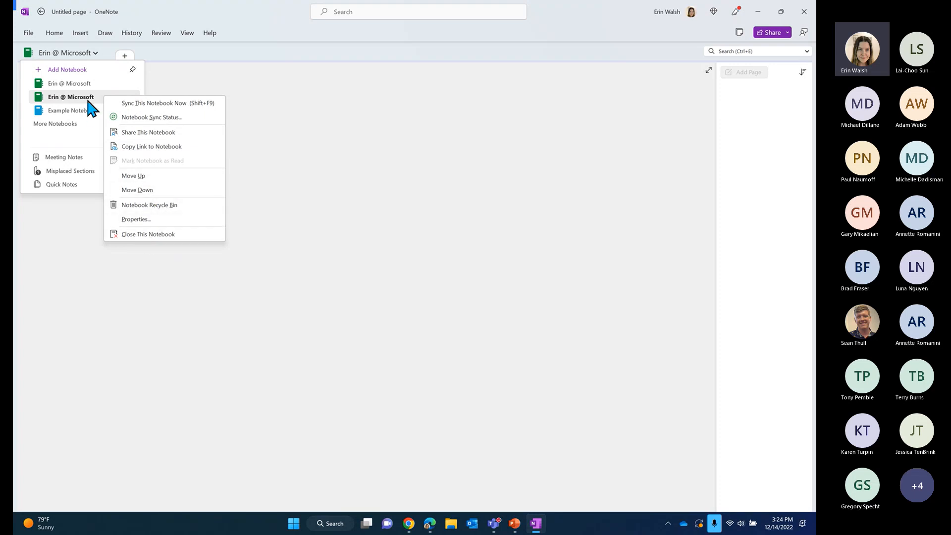
left_click(148, 233)
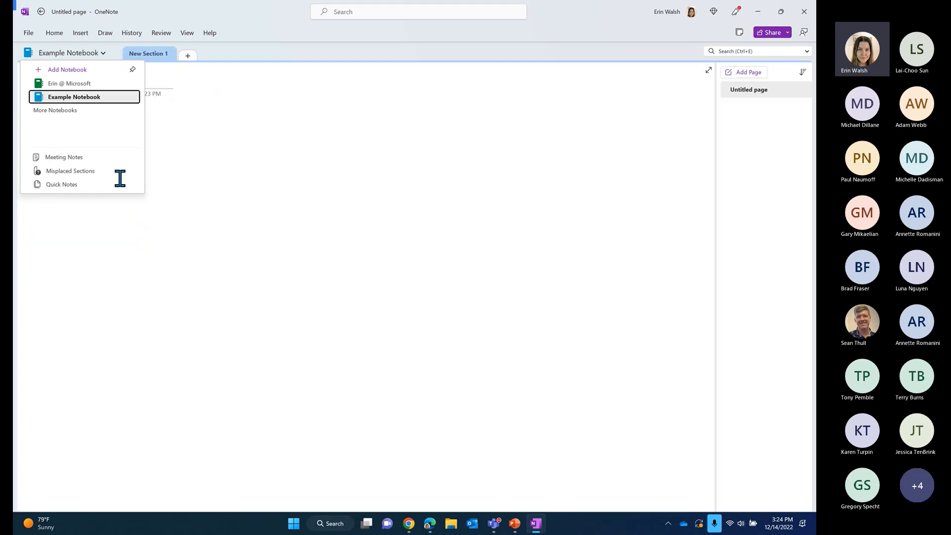
Close the notebook listed directly above Example Notebook in the notebook list.
right_click(94, 84)
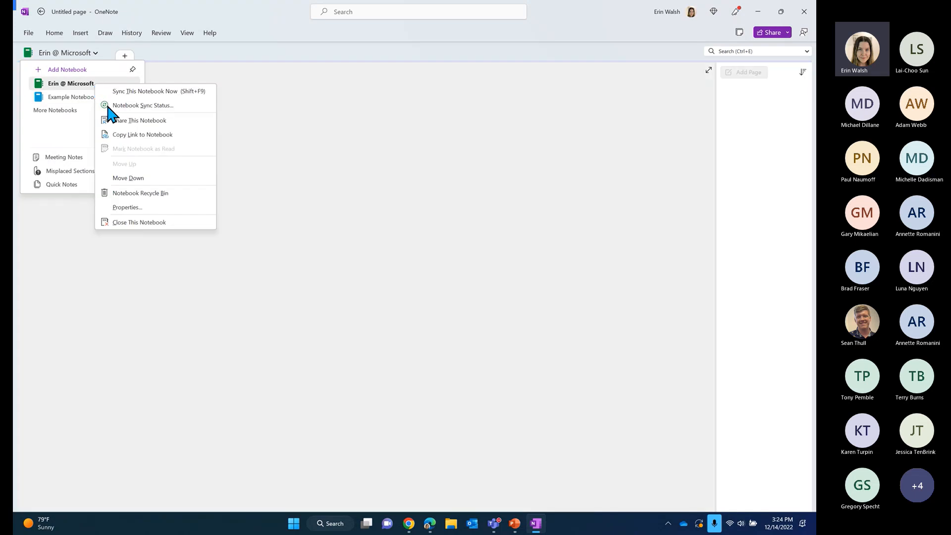
left_click(143, 221)
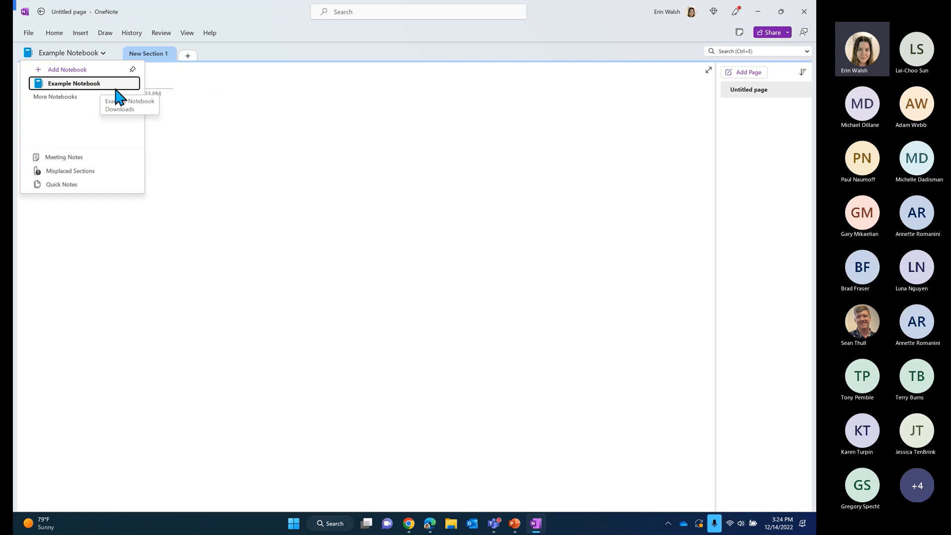
Examine the commands available for Example Notebook and the Meeting Notes view, and return to the untitled page.
right_click(93, 92)
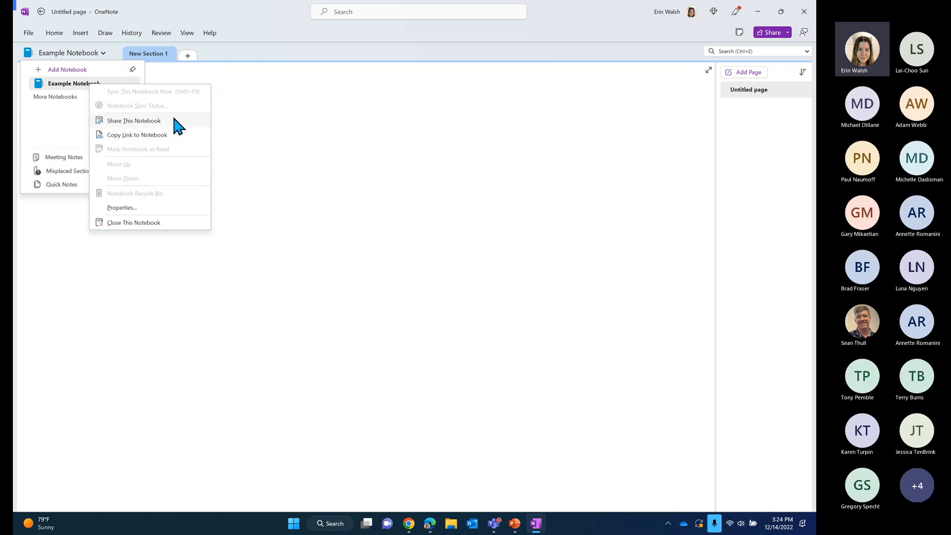
key("Escape")
left_click(57, 157)
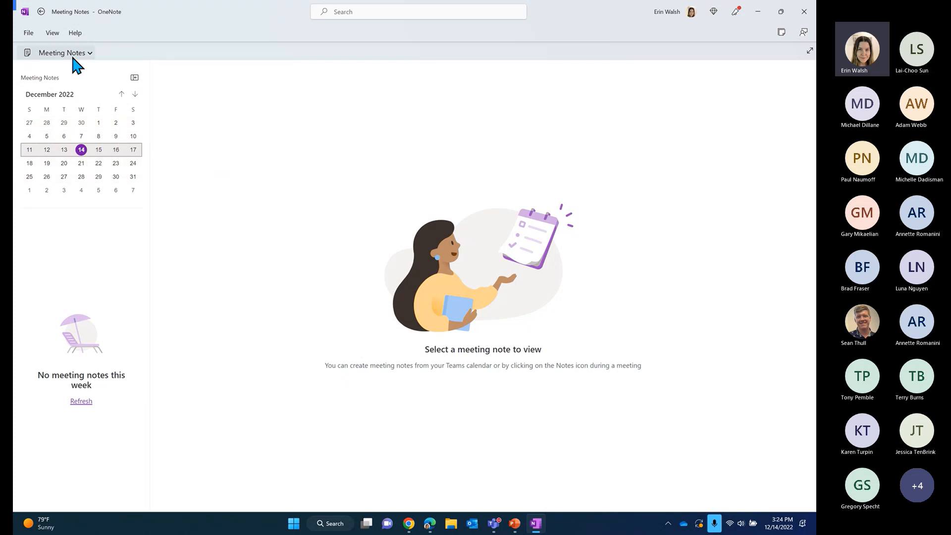
left_click(41, 11)
left_click(101, 55)
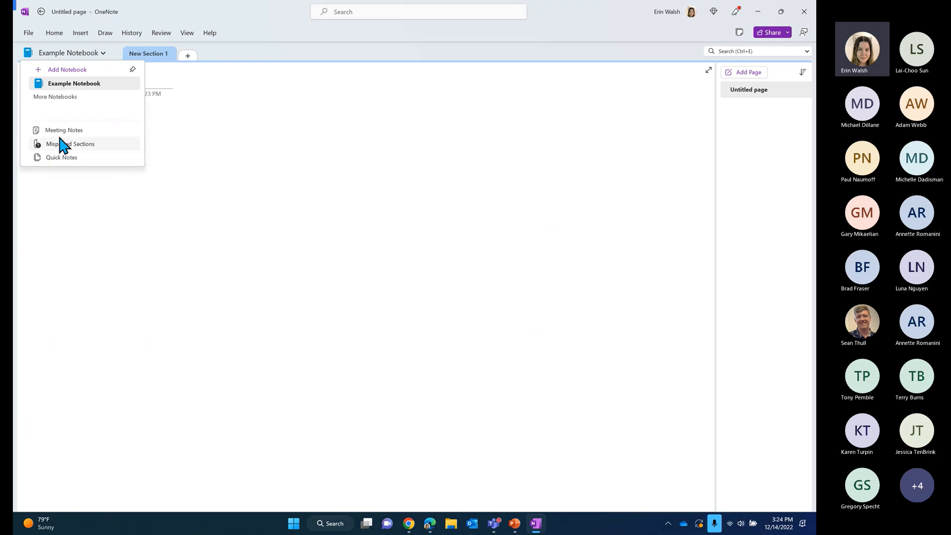
left_click(195, 142)
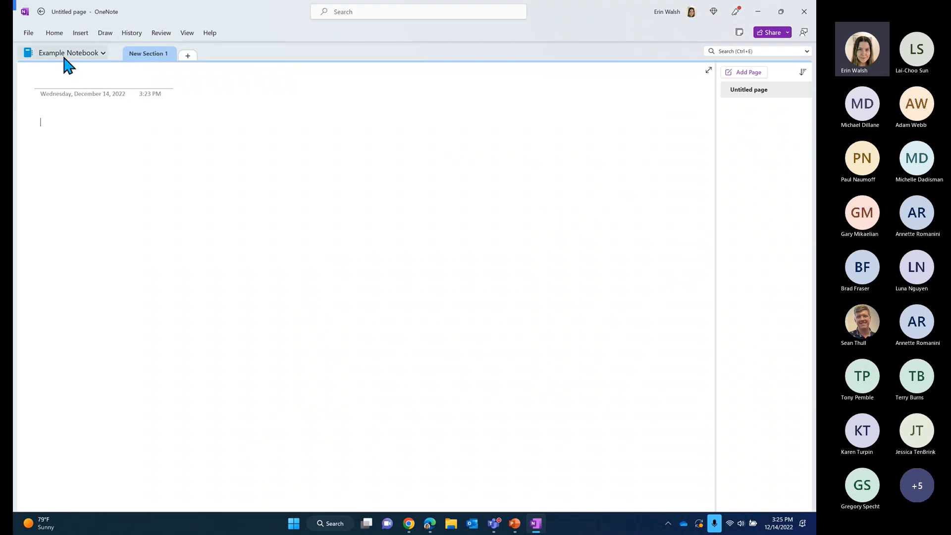
Rename the section New Section 1 as Week Dec 12.
right_click(138, 57)
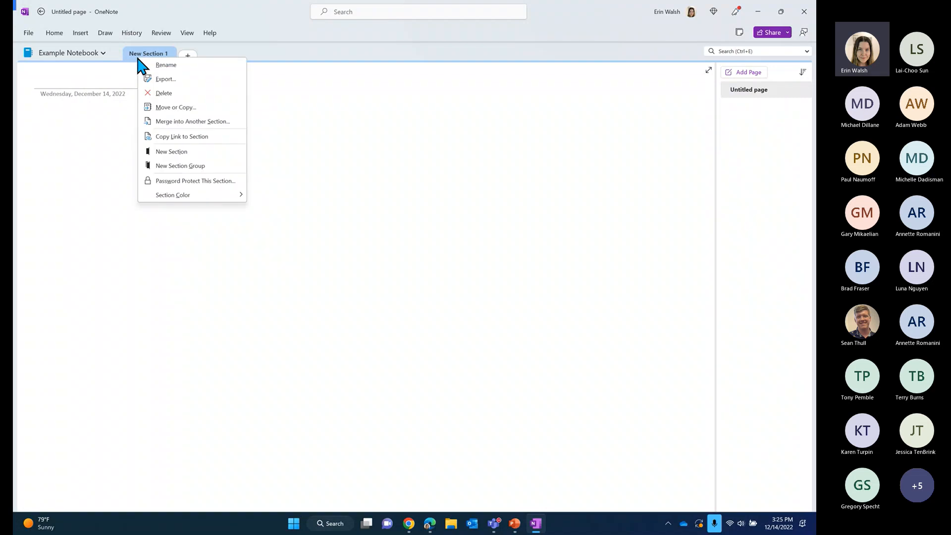
left_click(166, 65)
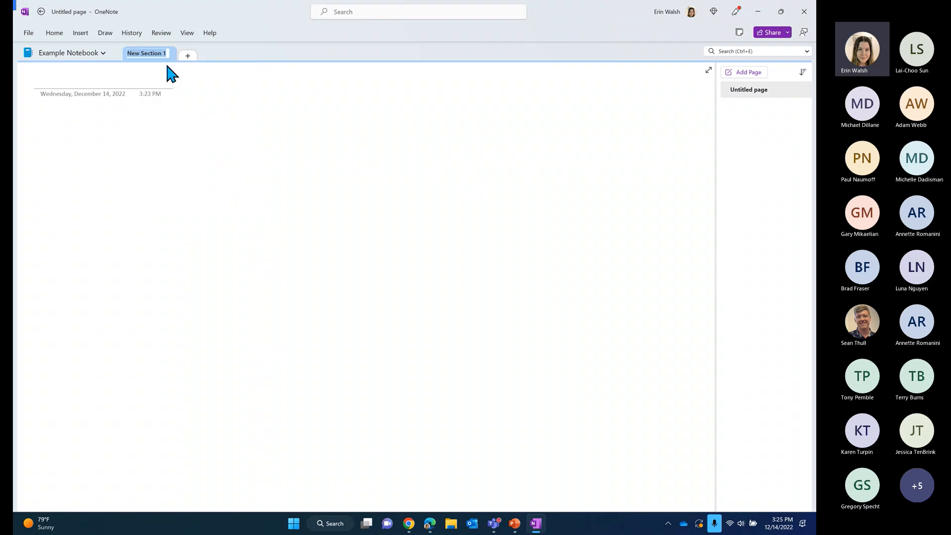
type("Week Dec 12")
left_click(206, 89)
Examine the commands and section color choices available for the Week Dec 12 section without applying any.
right_click(165, 56)
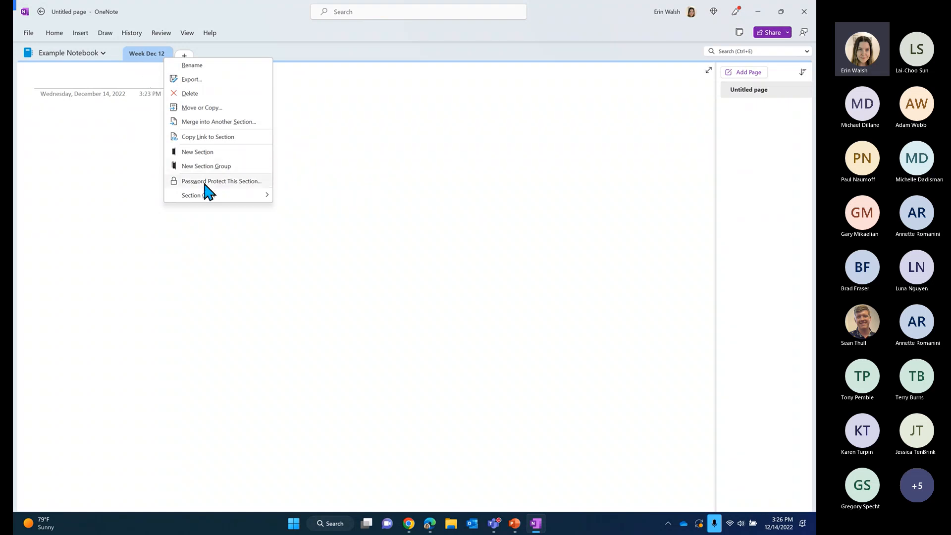
mouse_move(213, 191)
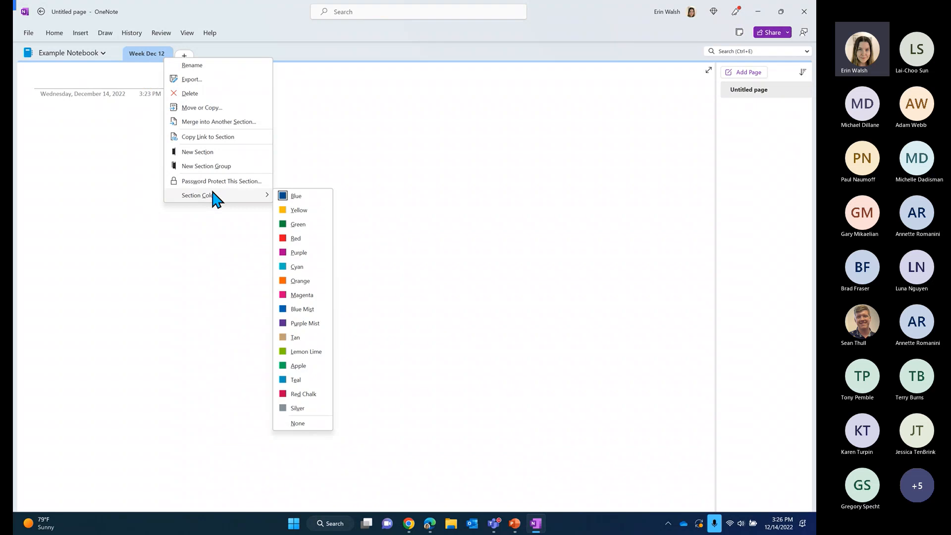
left_click(324, 100)
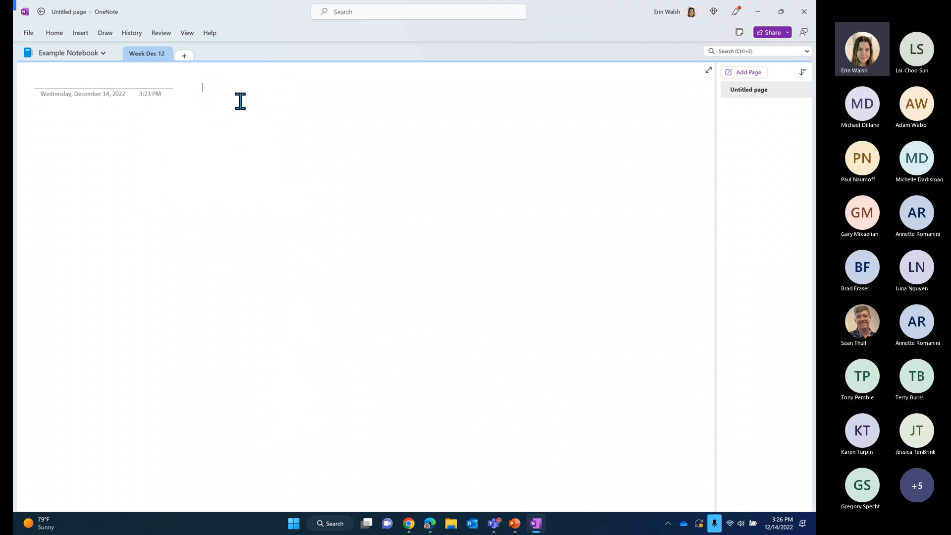
right_click(157, 60)
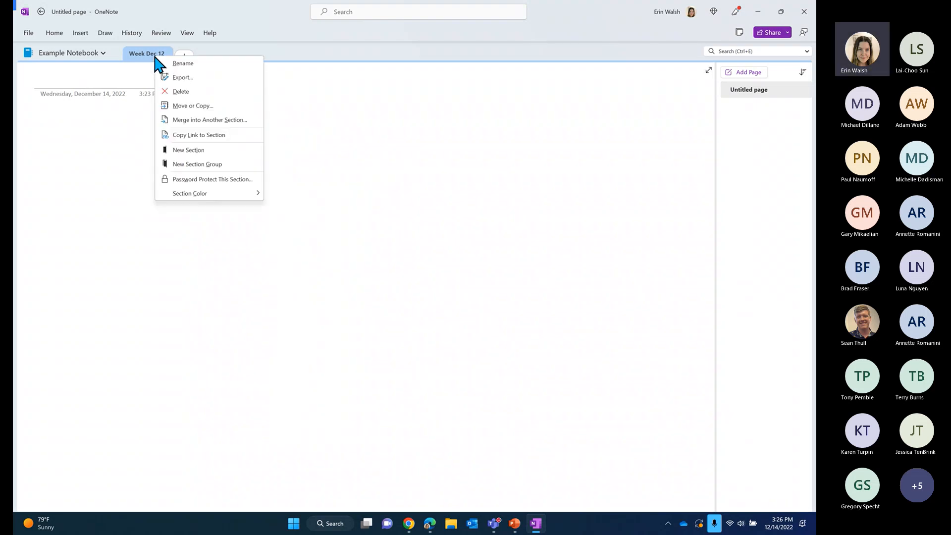
left_click(370, 109)
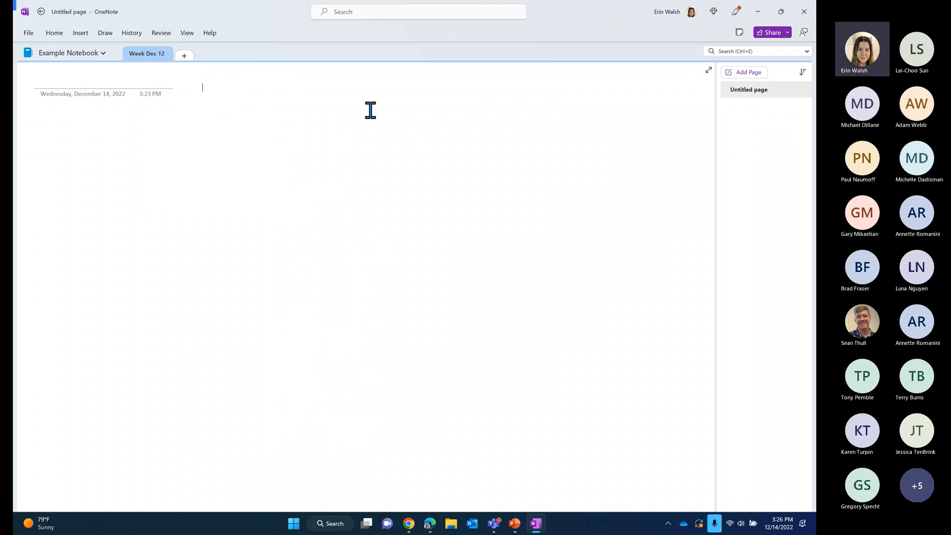
right_click(166, 57)
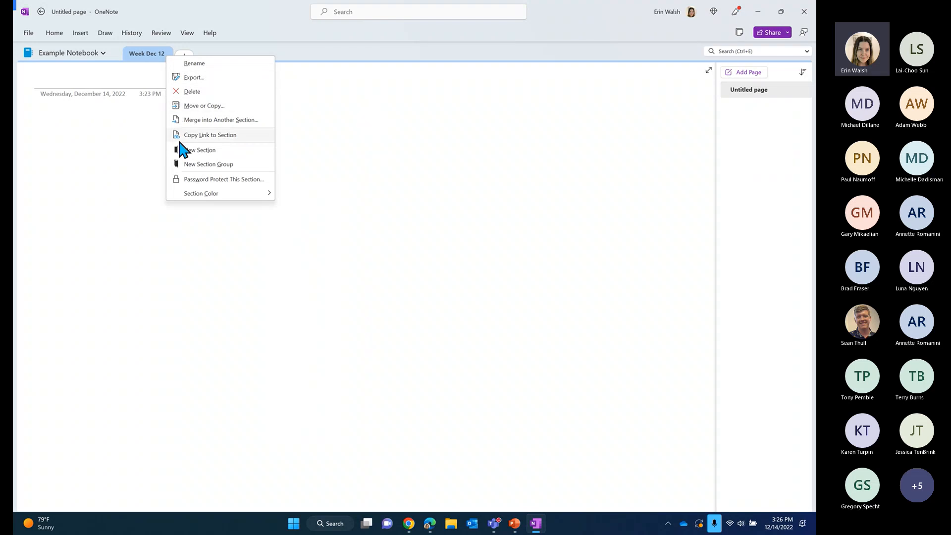
left_click(350, 148)
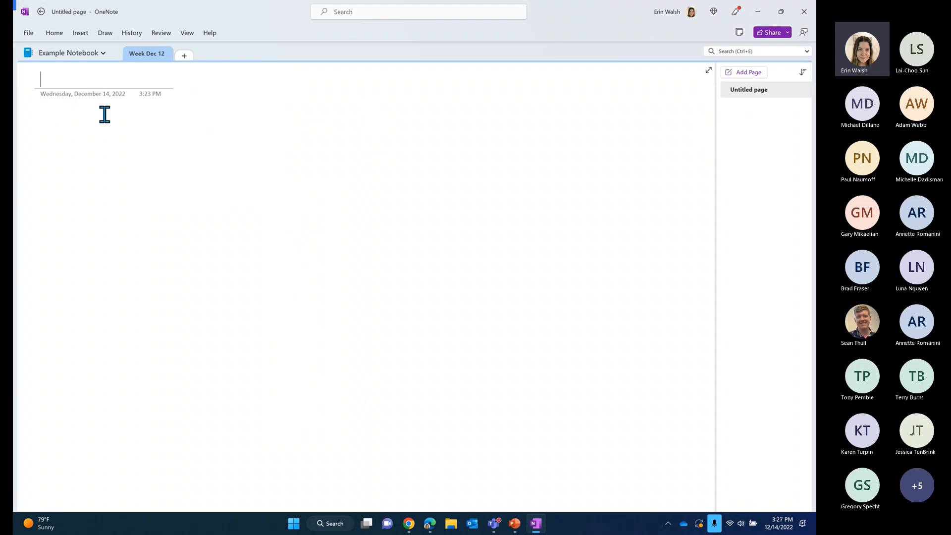
Title the untitled page "Wednesday, December 14".
type("Wednesday")
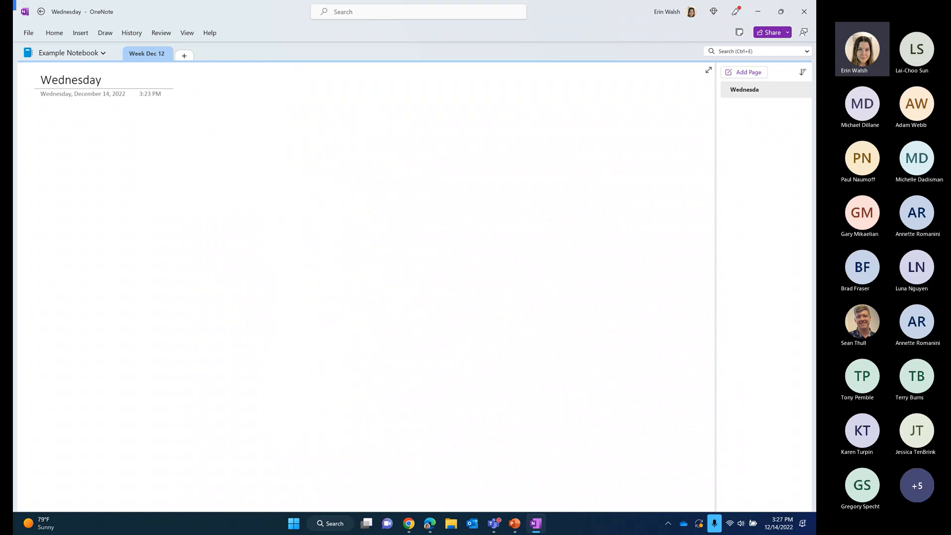
type(", Decembe")
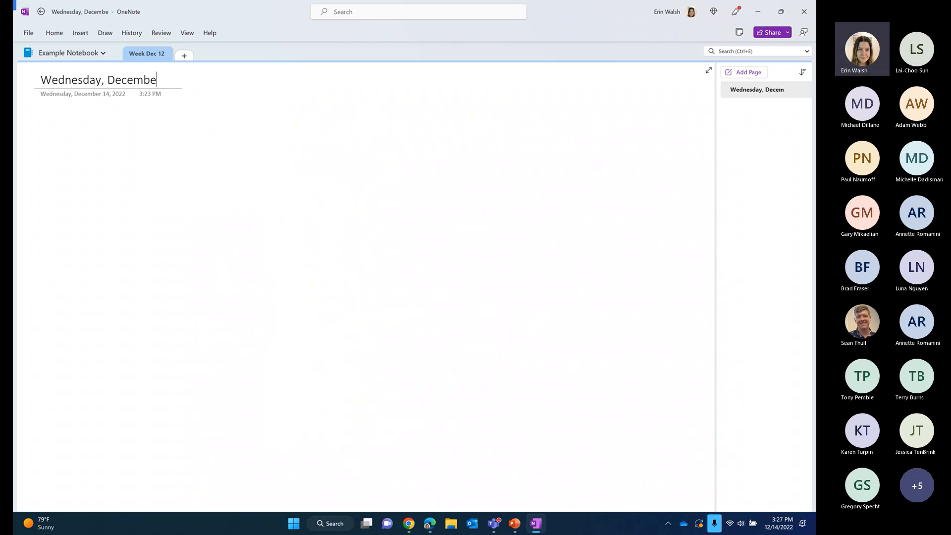
type("r 14th")
key("BackSpace")
key("BackSpace")
Examine the formatting, paste, link and table commands offered for the blank area of the page.
right_click(244, 154)
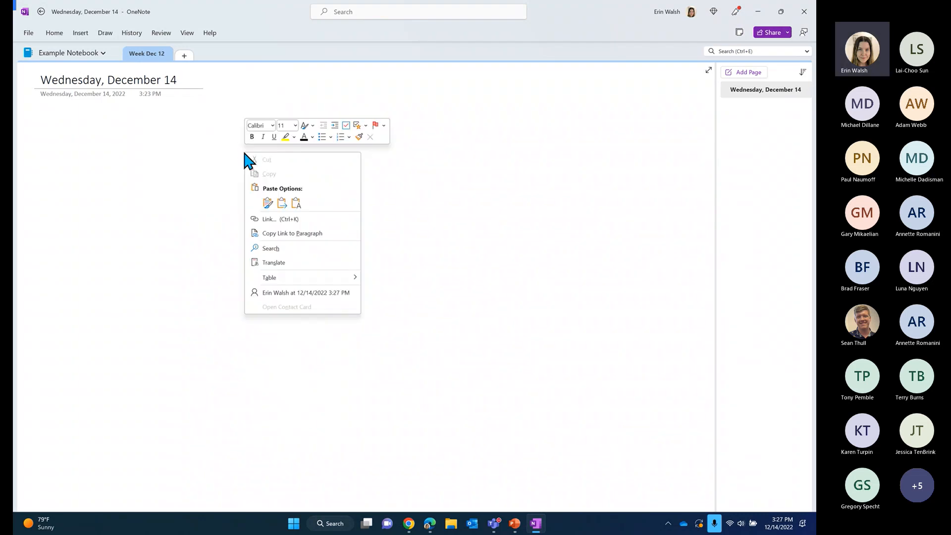
right_click(126, 134)
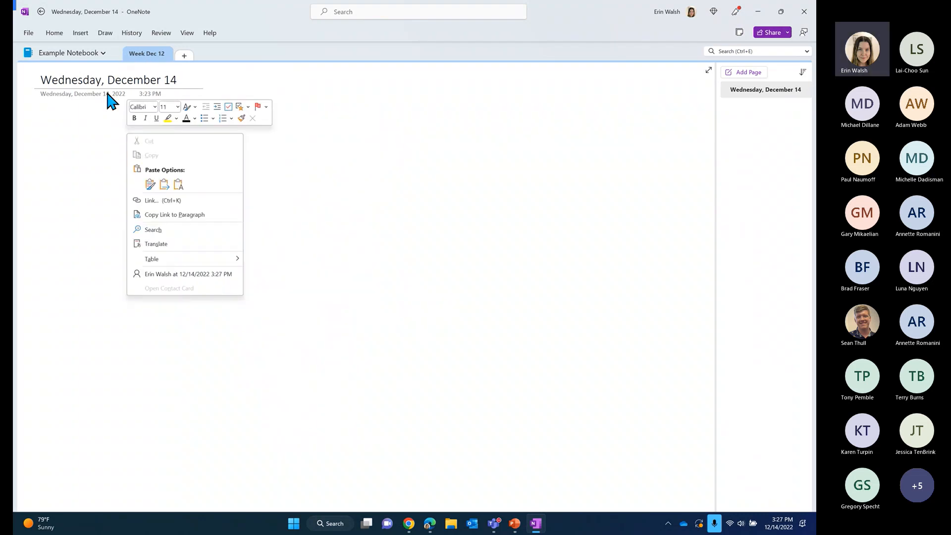
left_click(60, 140)
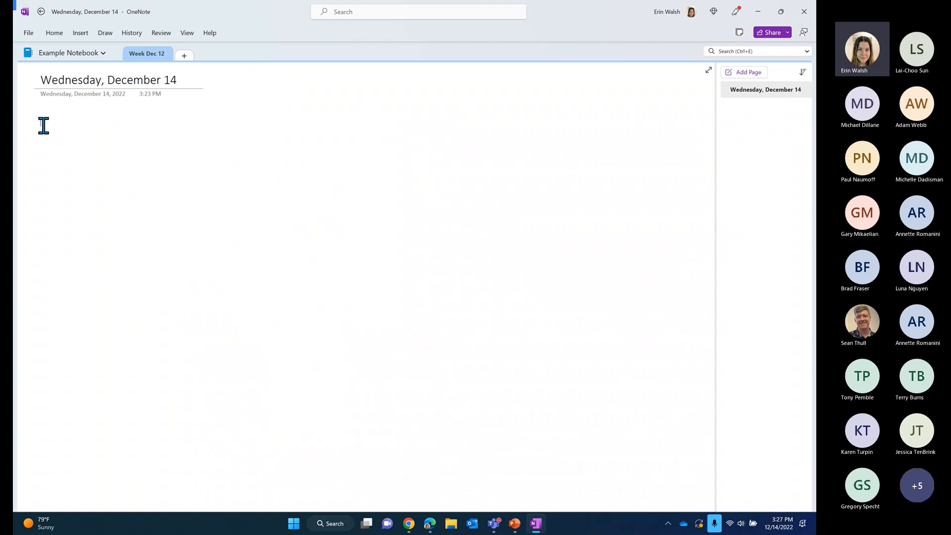
right_click(42, 124)
right_click(342, 142)
left_click(269, 191)
right_click(269, 189)
left_click(182, 273)
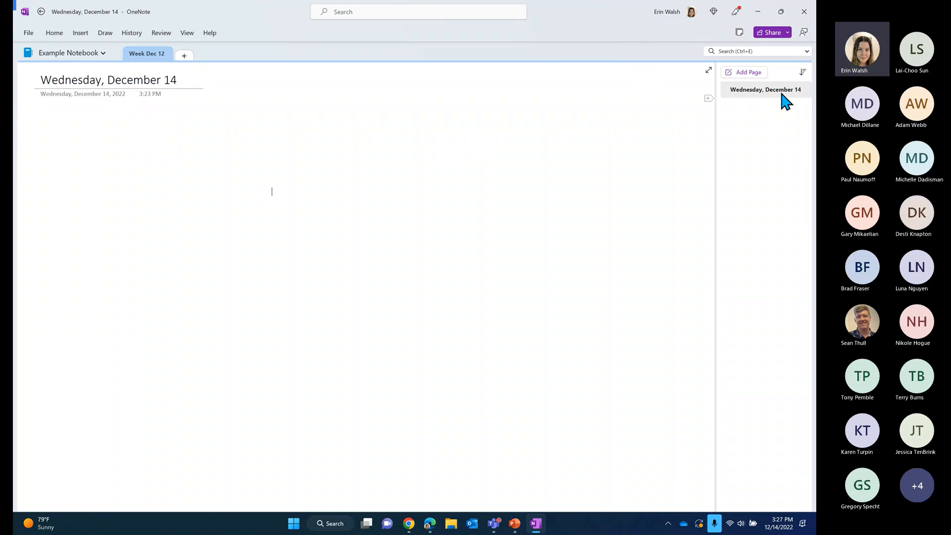
Examine the management commands for the Wednesday, December 14 page, and return to the page body.
right_click(785, 102)
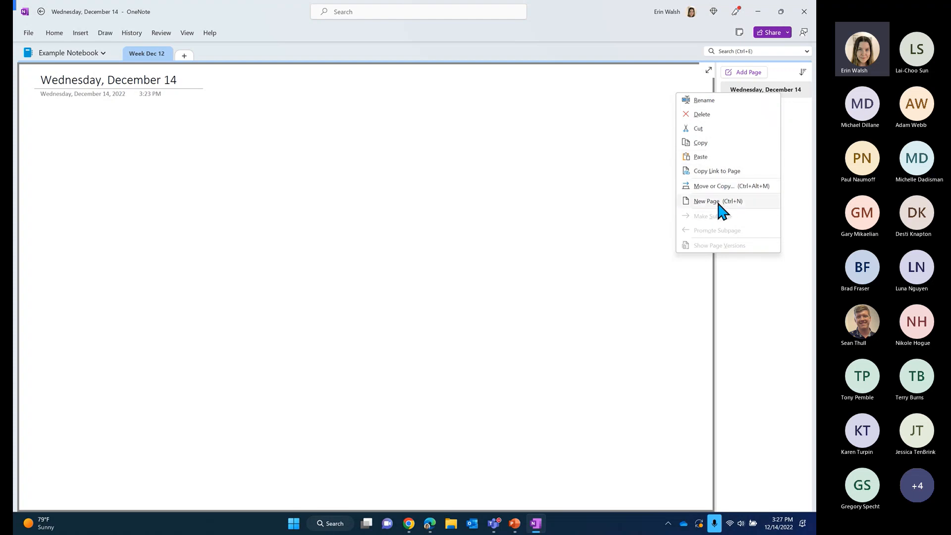
left_click(612, 203)
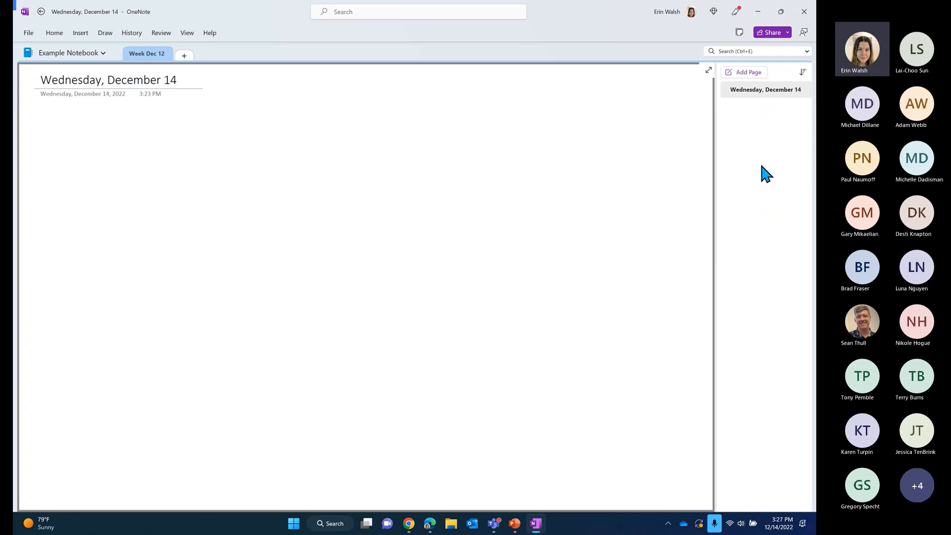
left_click(72, 121)
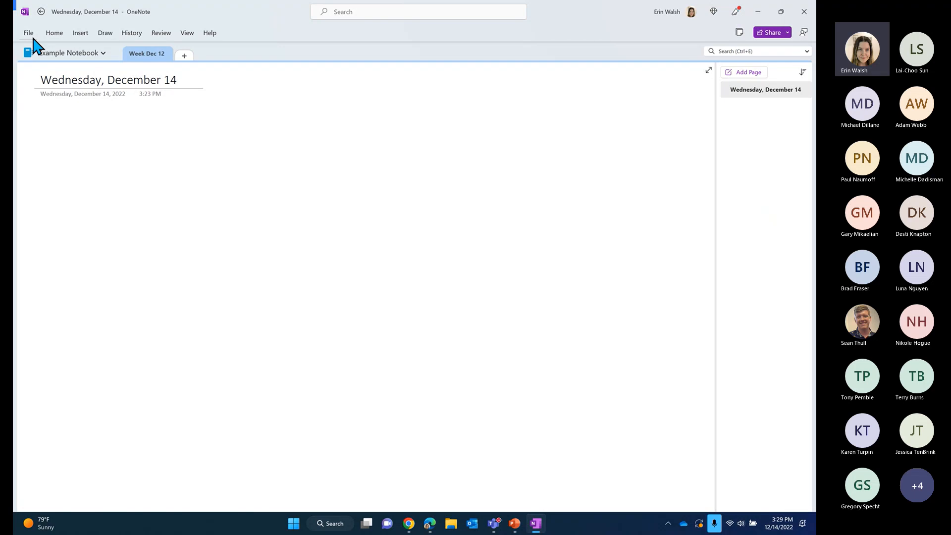
Examine the bullet library, numbering library, paragraph alignment and text style options without applying any, and return to the page.
left_click(53, 37)
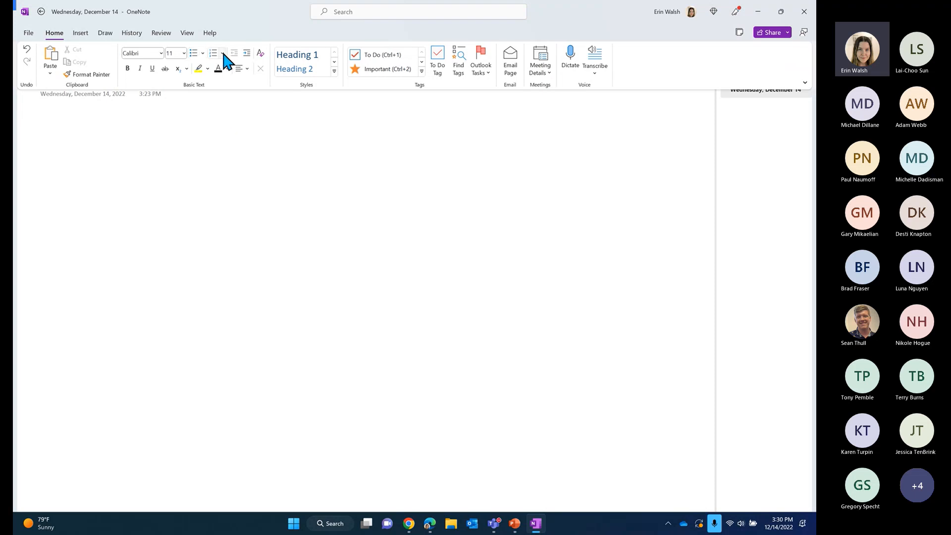
left_click(203, 54)
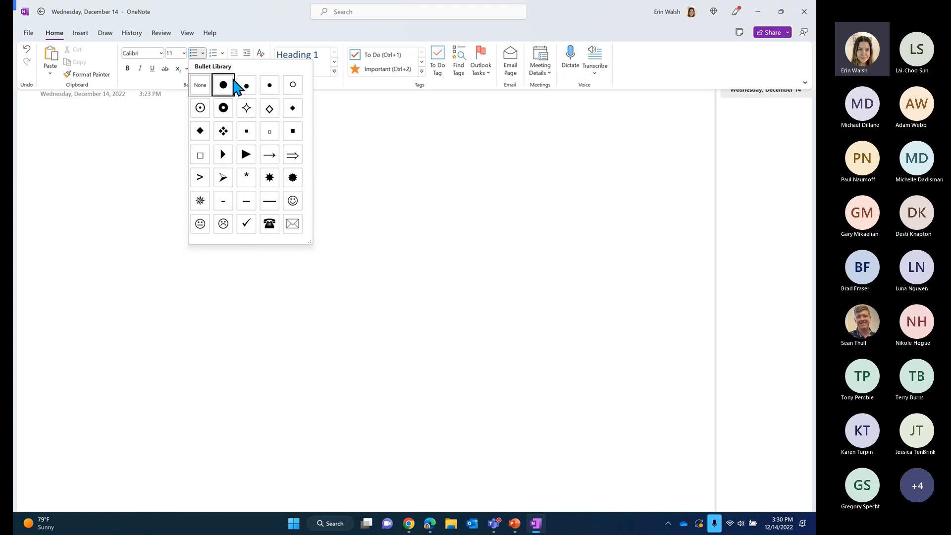
left_click(222, 53)
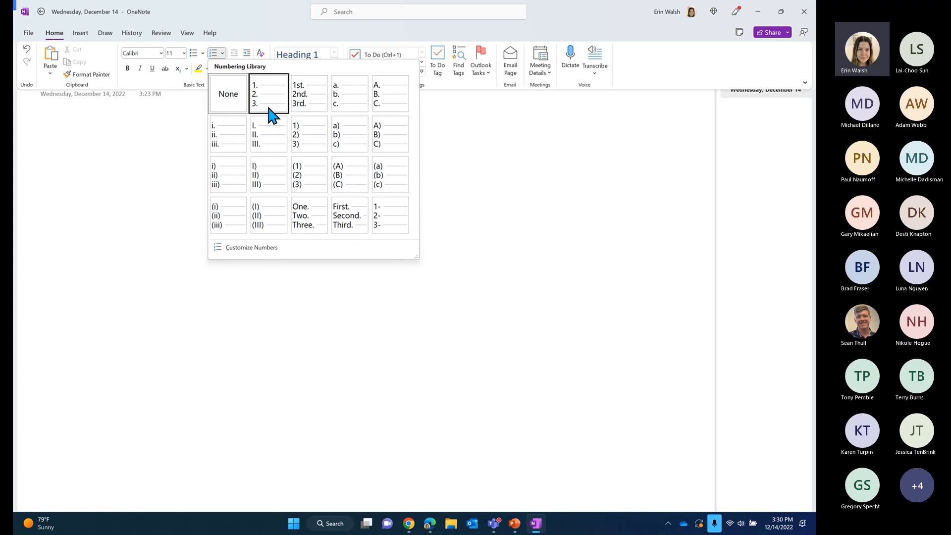
left_click(156, 219)
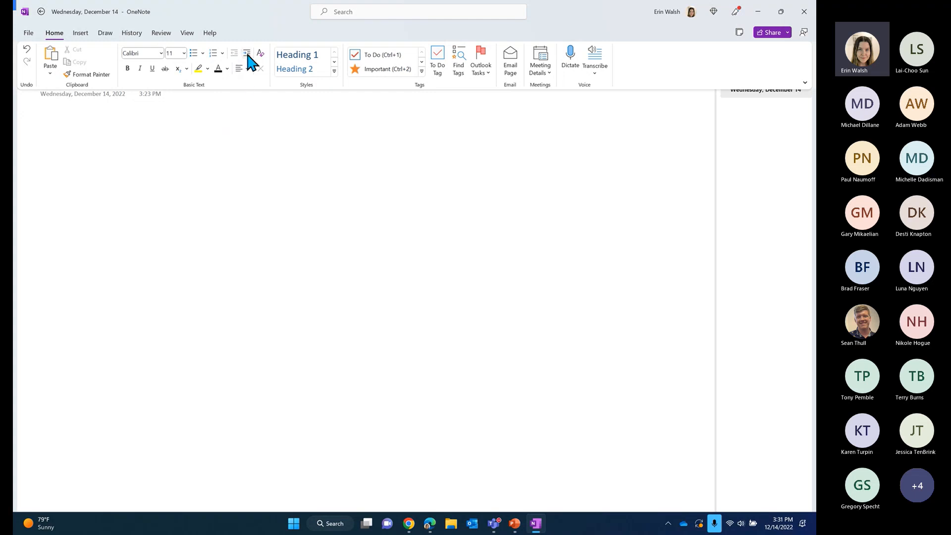
left_click(243, 72)
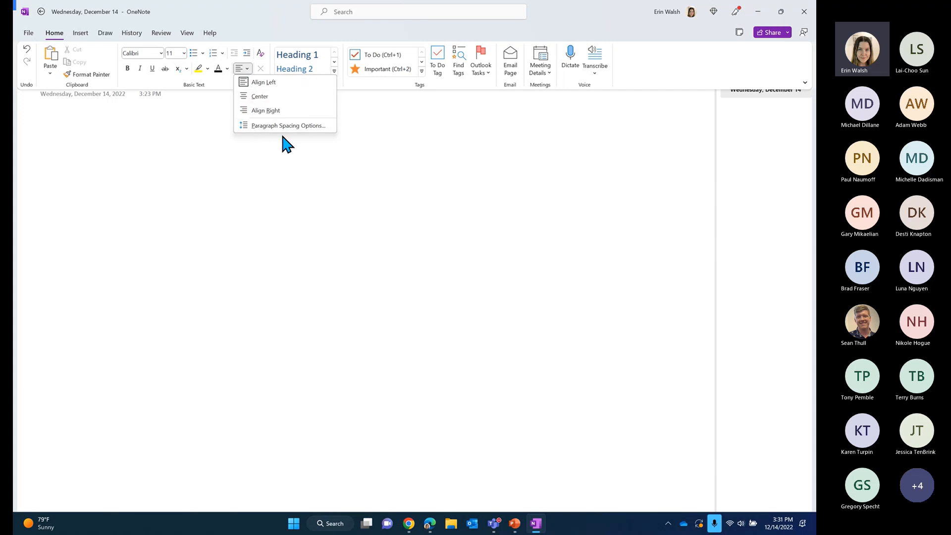
left_click(259, 159)
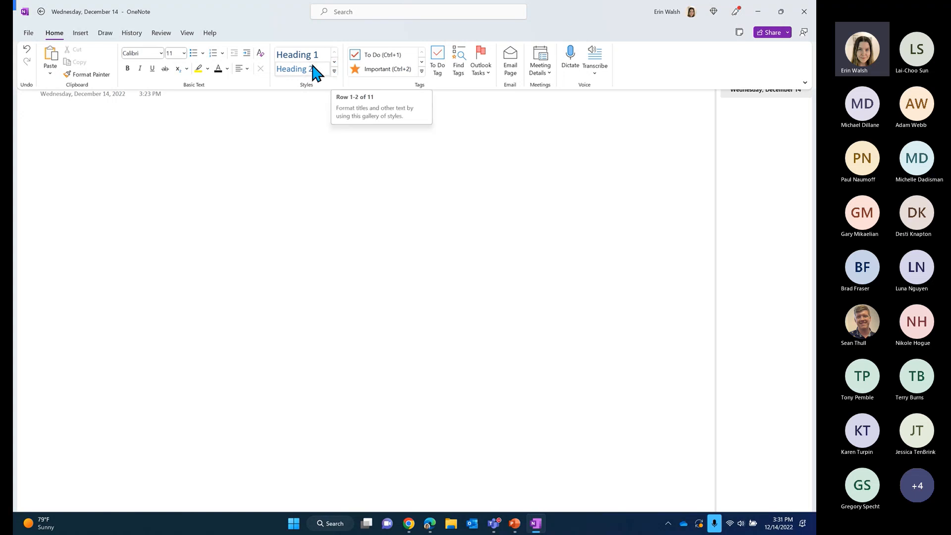
left_click(331, 72)
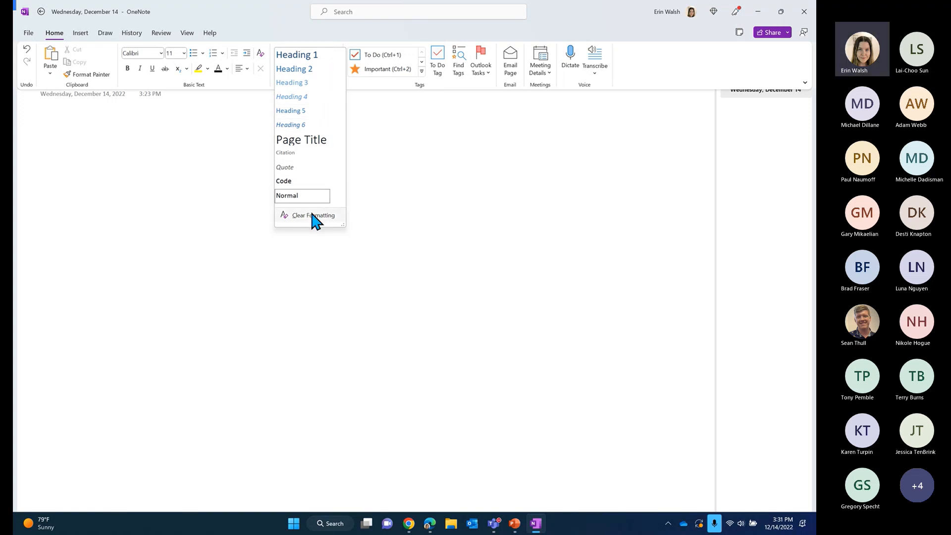
left_click(218, 155)
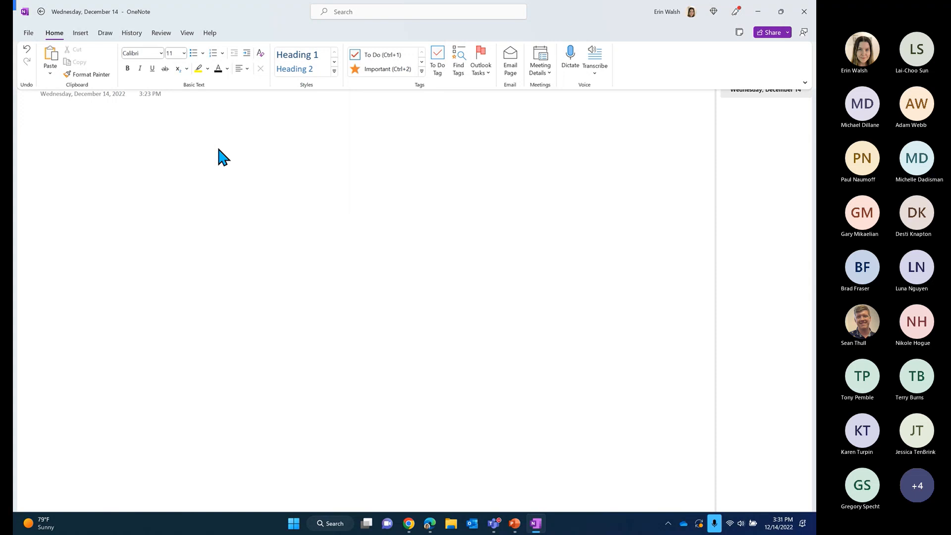
left_click(189, 109)
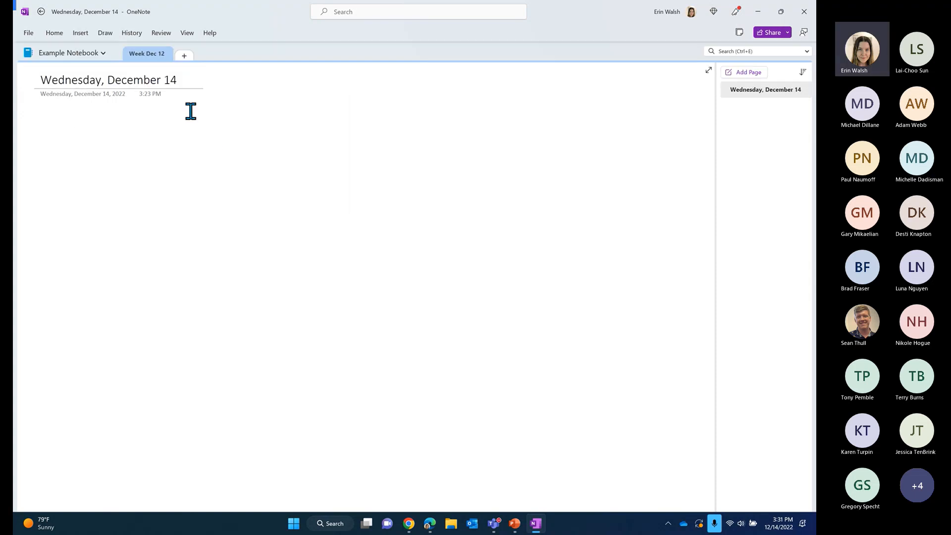
left_click(57, 36)
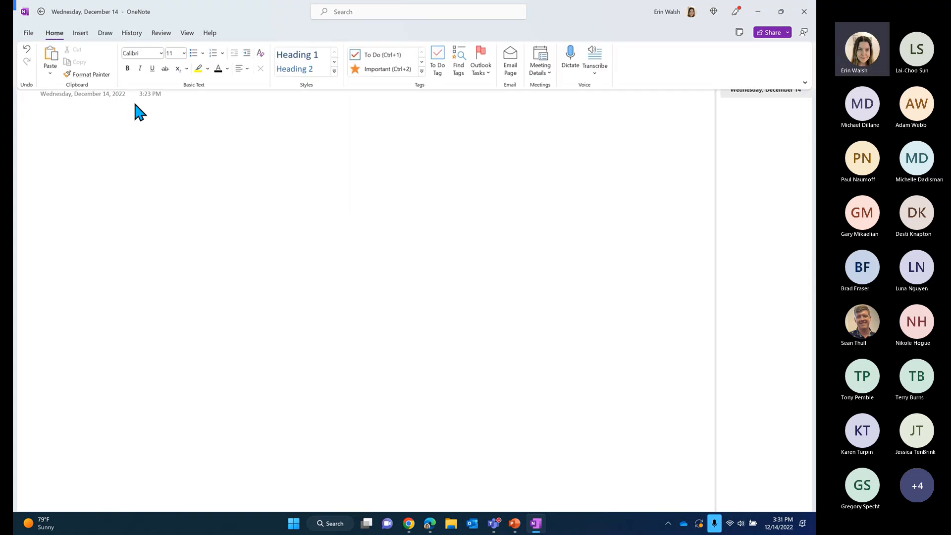
left_click(147, 144)
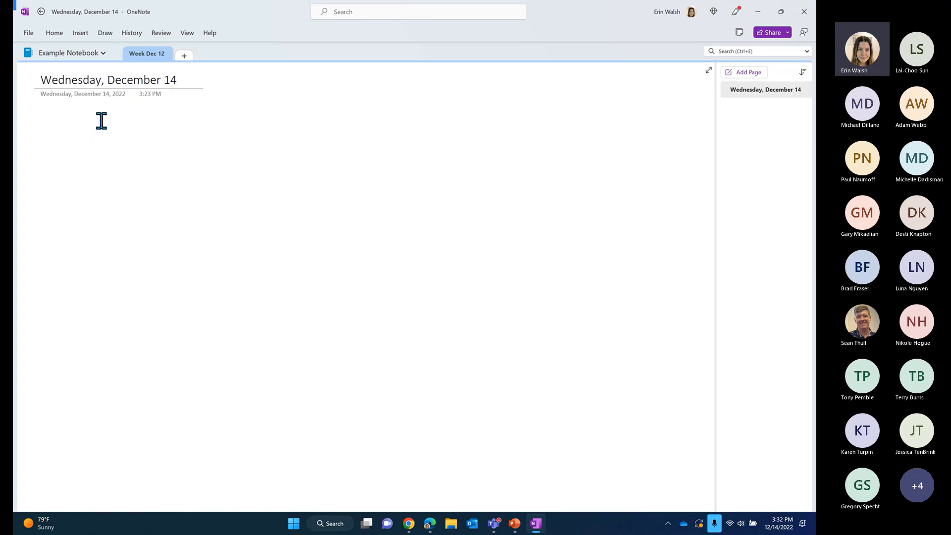
Add a To Do tagged note reading "Compile registration lists" beneath the page title.
left_click(60, 39)
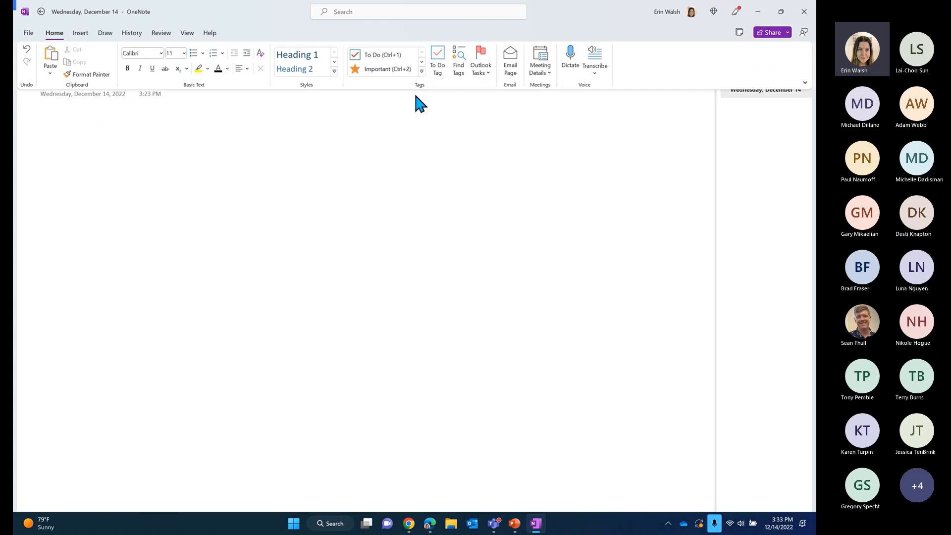
left_click(381, 55)
left_click(101, 112)
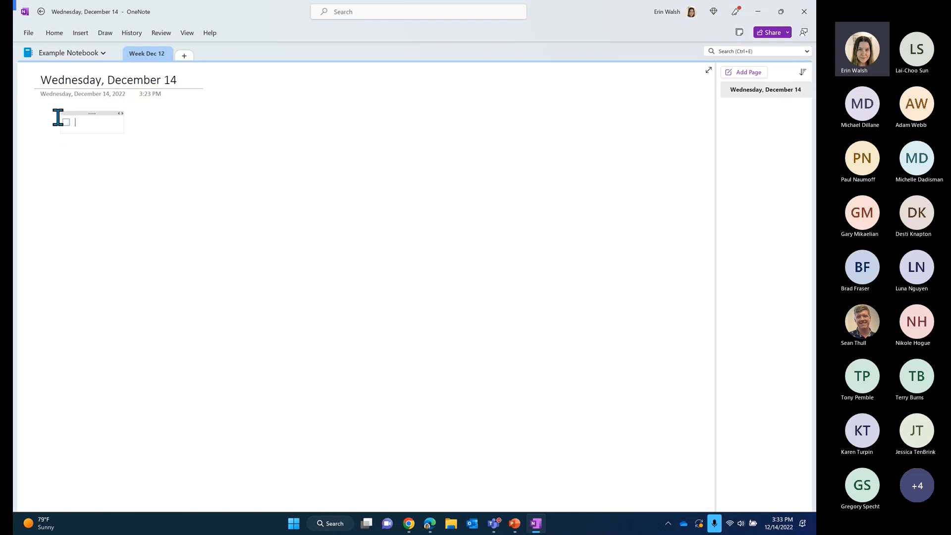
mouse_move(74, 112)
left_mouse_down()
mouse_move(166, 132)
mouse_move(92, 164)
mouse_move(206, 124)
mouse_move(146, 149)
mouse_move(696, 128)
mouse_move(77, 129)
mouse_move(69, 116)
left_mouse_up()
type("Compile registration ")
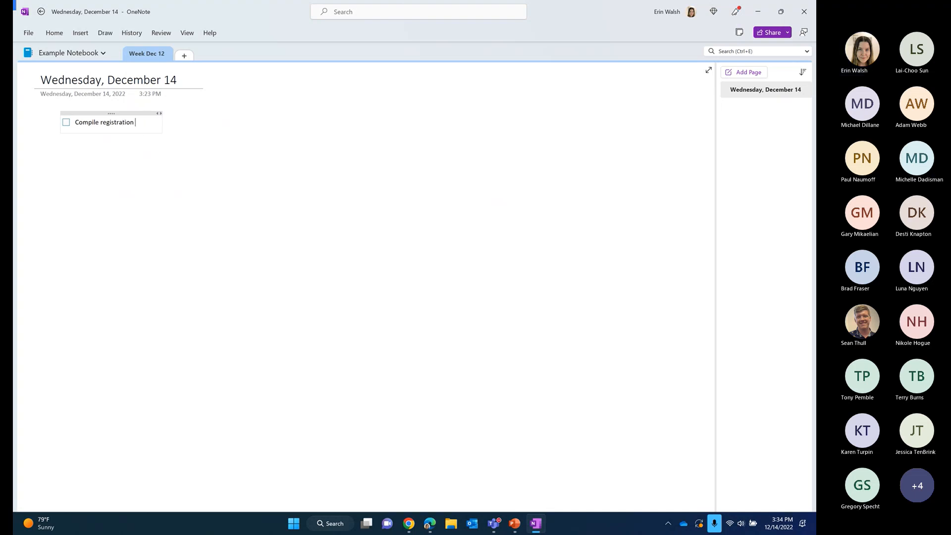
type("lists")
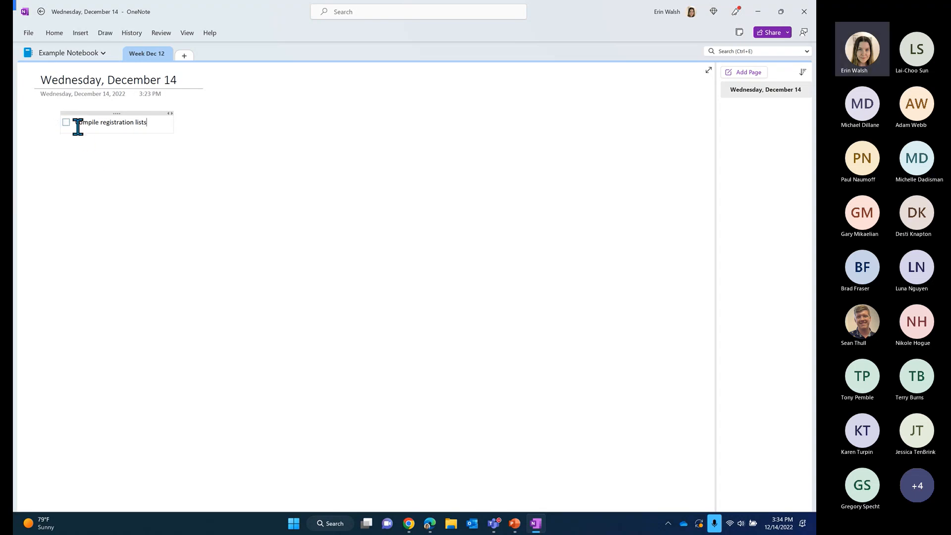
Add two more To Do items to the list: "Send email reminders" and "Complete daily recap".
key("Return")
left_click(55, 33)
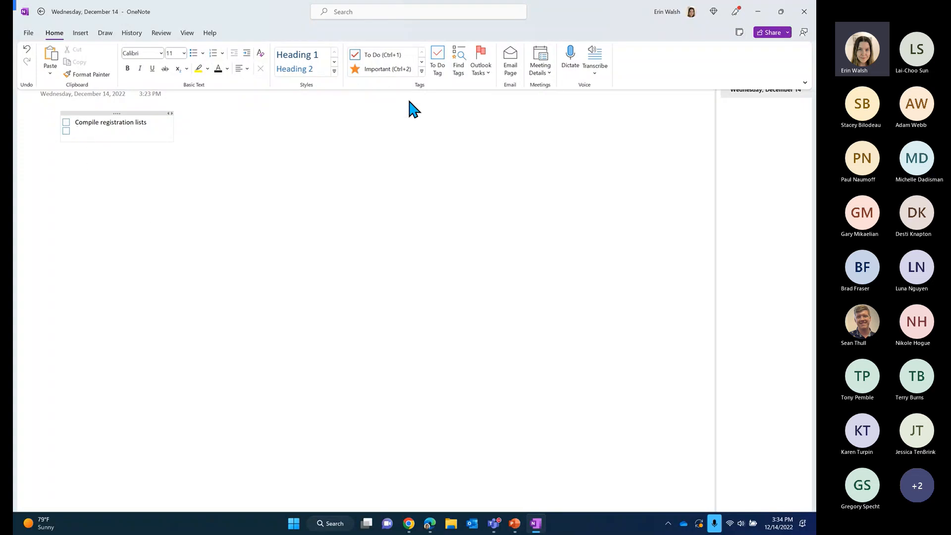
left_click(139, 129)
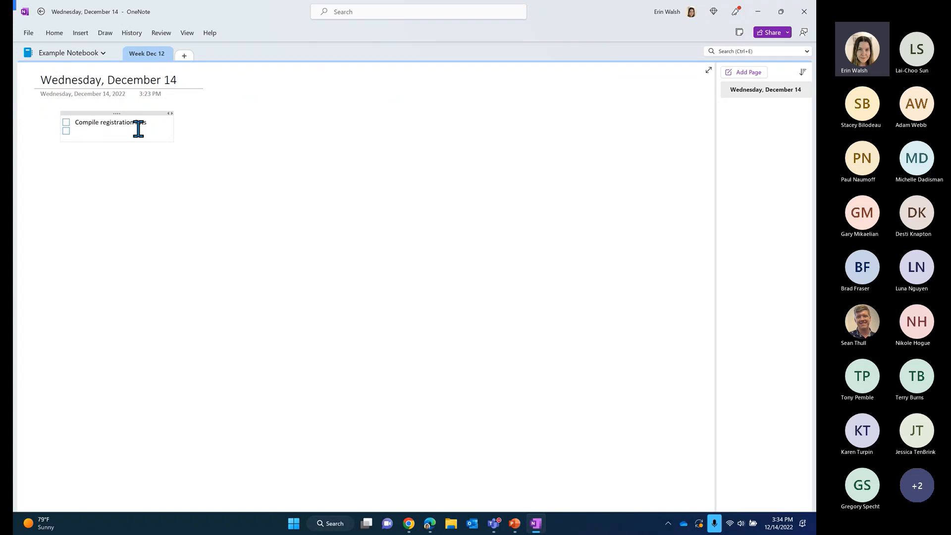
type("Send email reminders")
key("Return")
type("Complete")
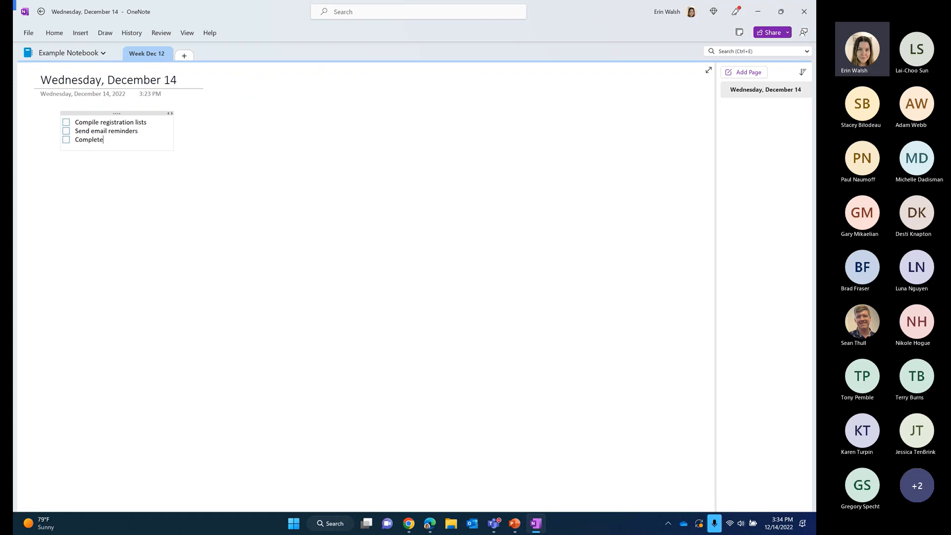
type(" daily recap")
Try marking the "Compile registration lists" item complete, examine its tag commands, and clear its checkbox again.
left_click(56, 34)
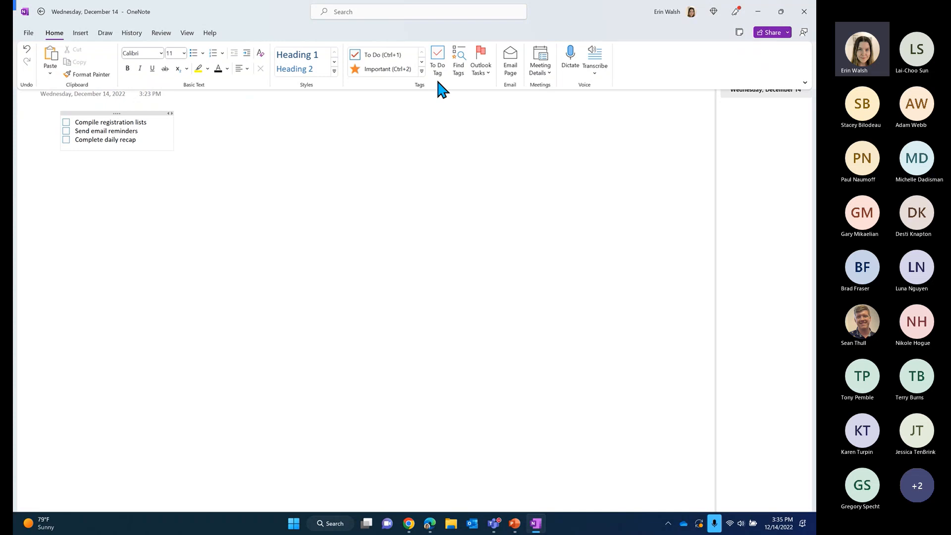
right_click(68, 123)
left_click(60, 169)
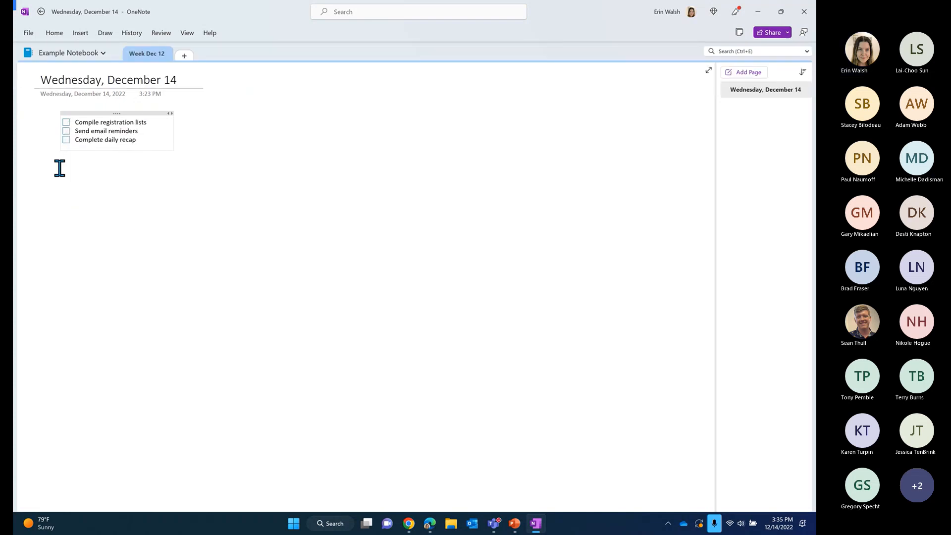
left_click(67, 122)
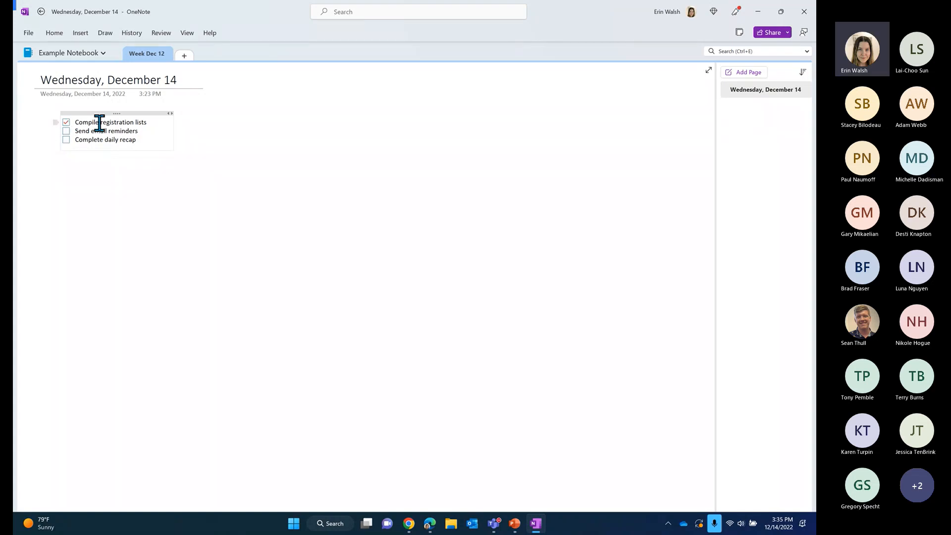
left_click(66, 123)
right_click(66, 123)
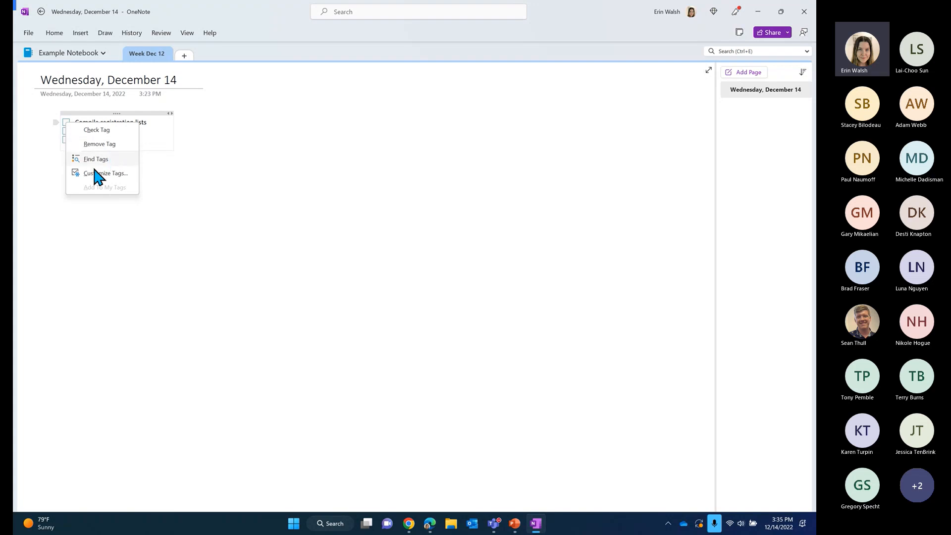
left_click(203, 164)
left_click(67, 123)
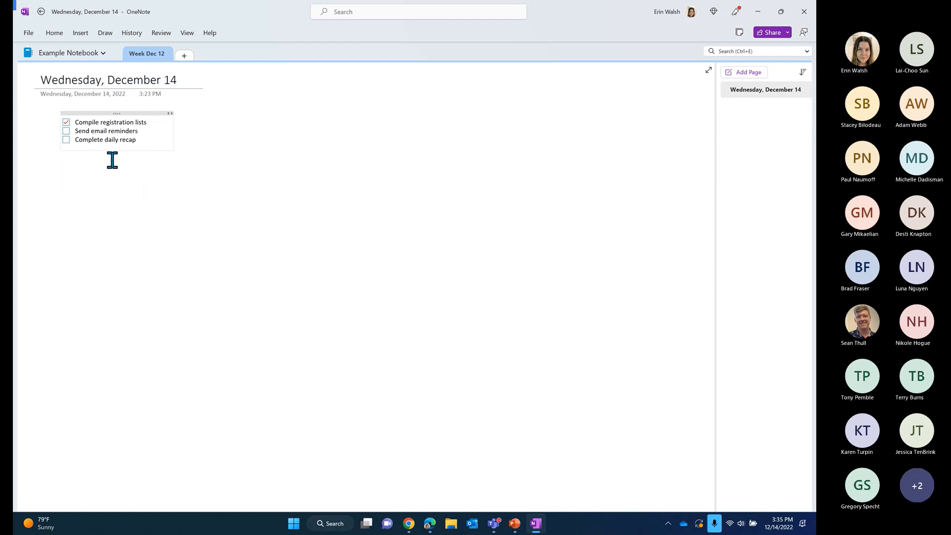
left_click(67, 125)
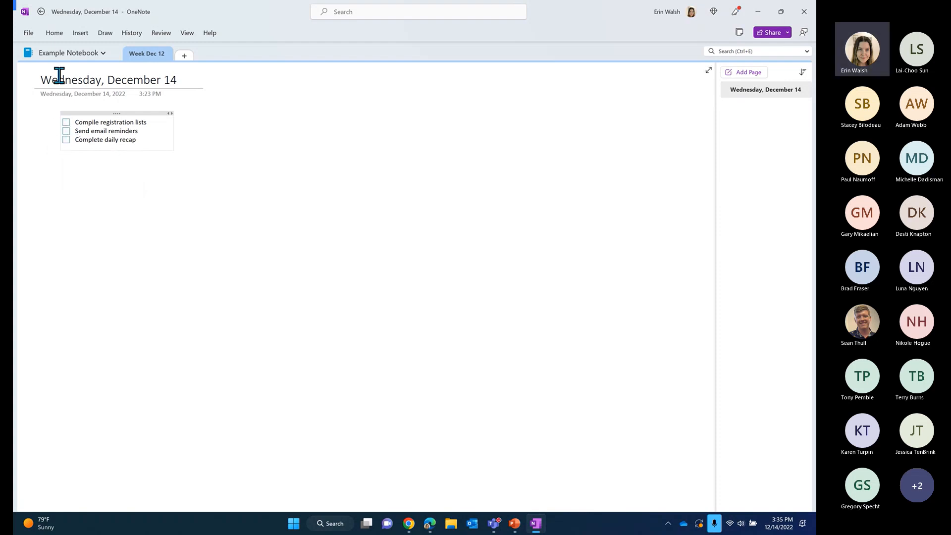
Examine the predefined note tags, from To Do through Critical and Project A to Client request, without applying any.
left_click(56, 35)
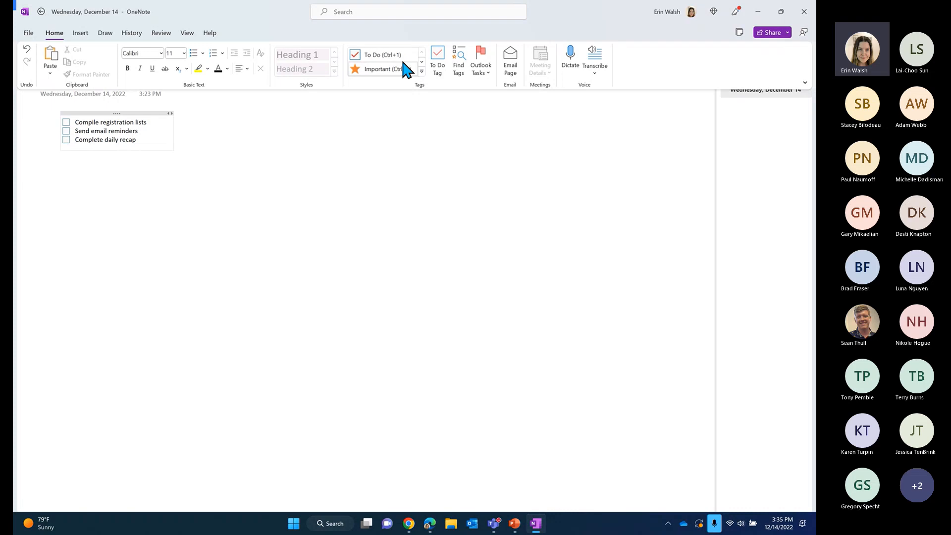
left_click(421, 62)
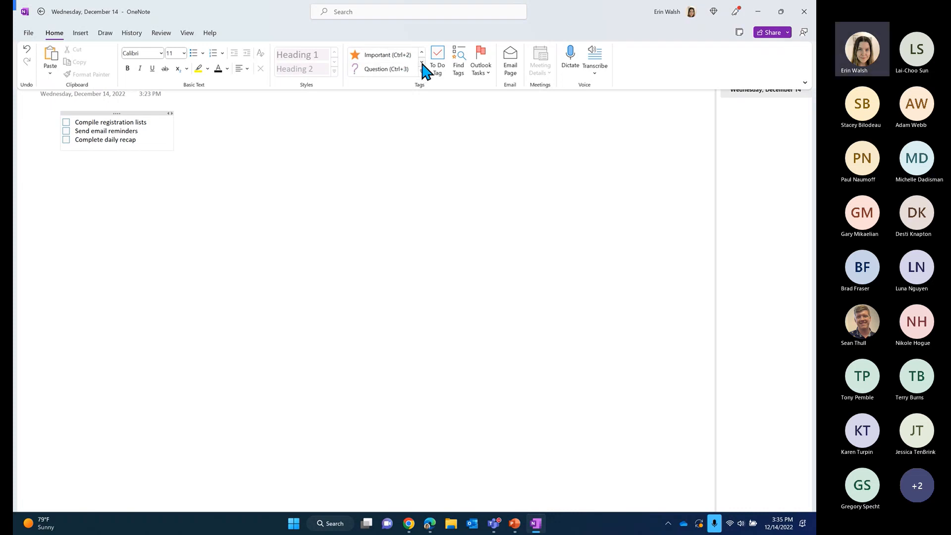
left_click(421, 62)
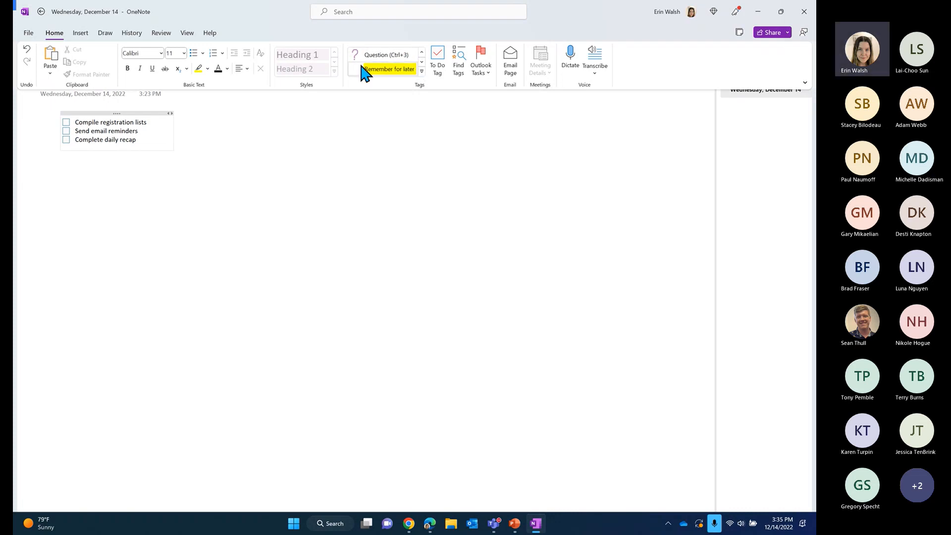
left_click(421, 62)
left_click(422, 62)
left_click(421, 62)
left_click(421, 62)
left_click(421, 62)
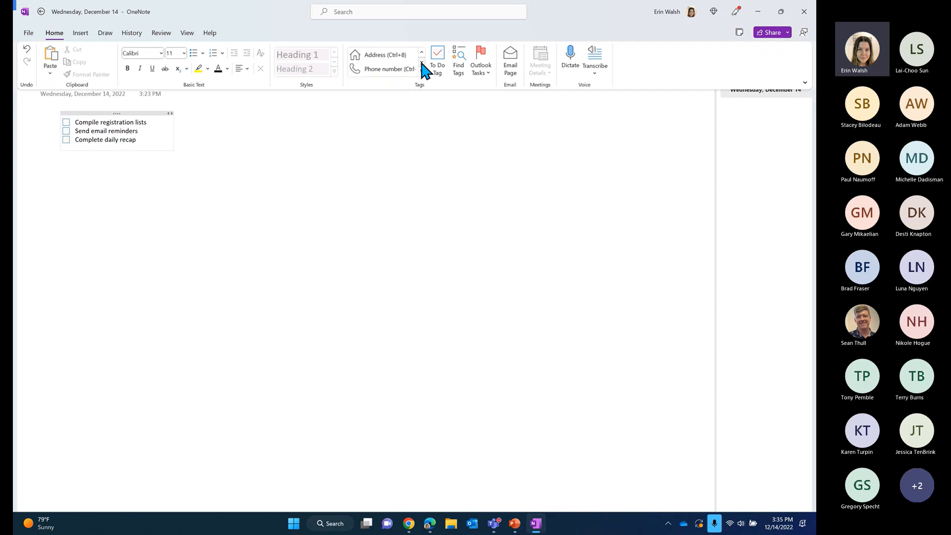
left_click(422, 62)
left_click(422, 62)
left_click(422, 61)
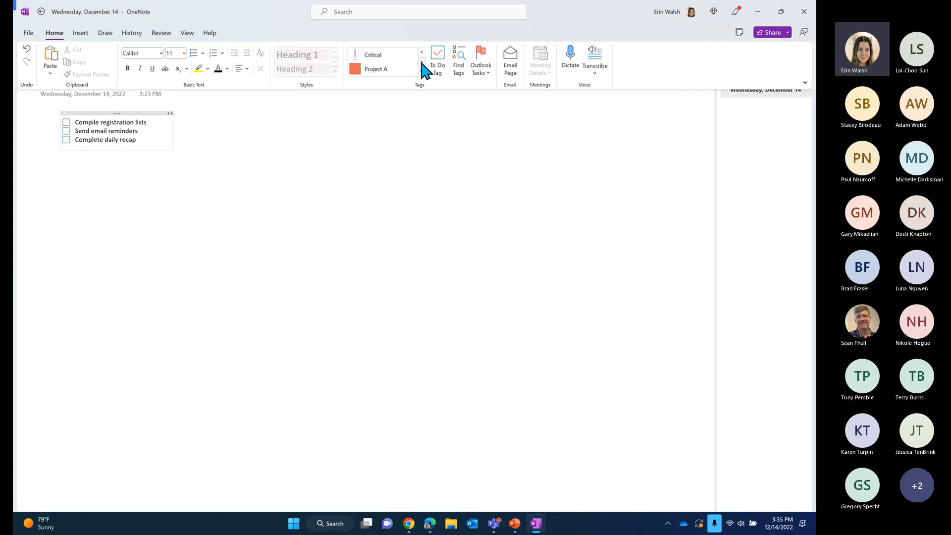
left_click(422, 62)
left_click(421, 62)
left_click(421, 62)
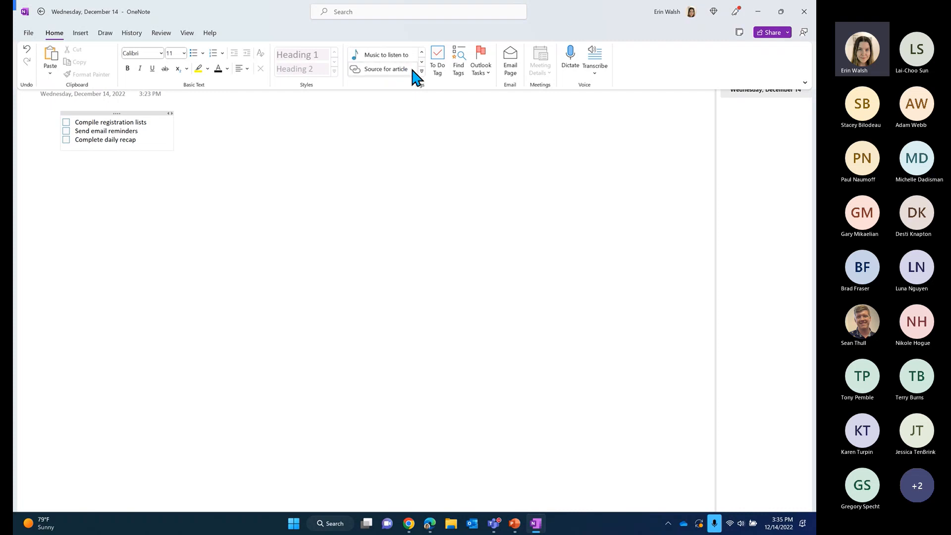
left_click(422, 62)
left_click(422, 62)
left_click(421, 62)
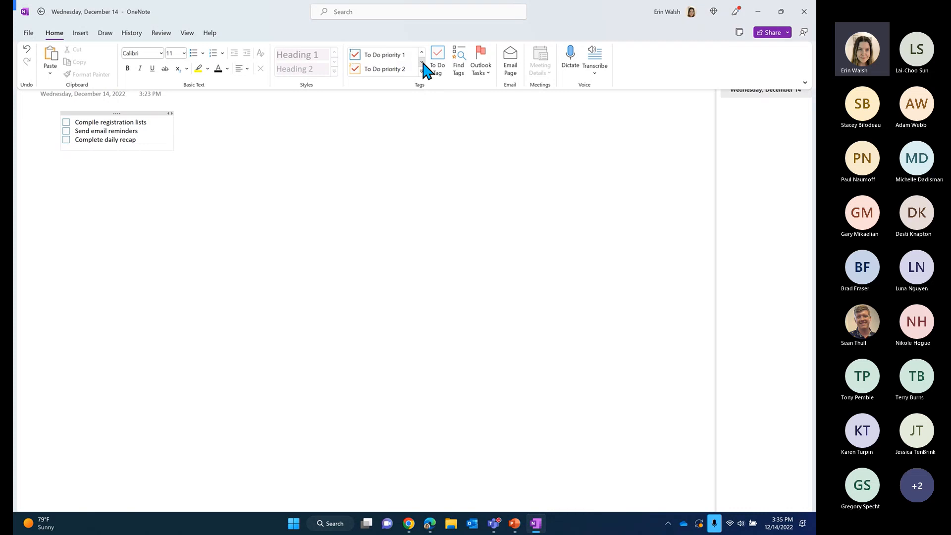
left_click(421, 62)
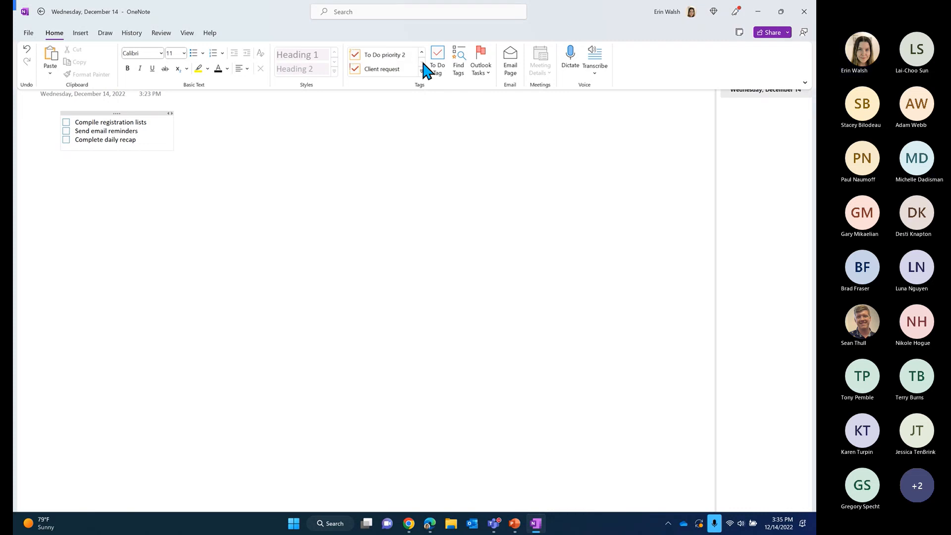
Review the notebook's tagged items in the Tags Summary, close it, and examine the Outlook Tasks flag options.
left_click(458, 74)
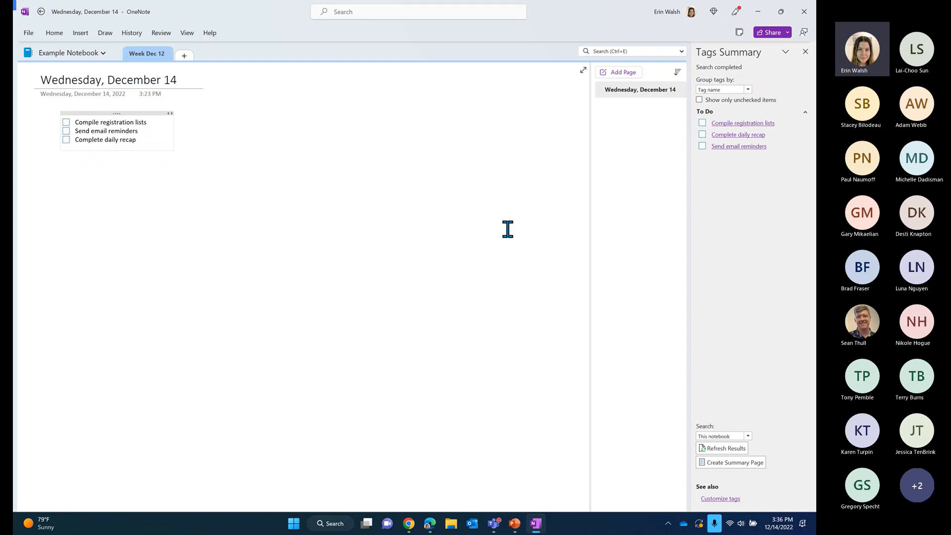
left_click(806, 52)
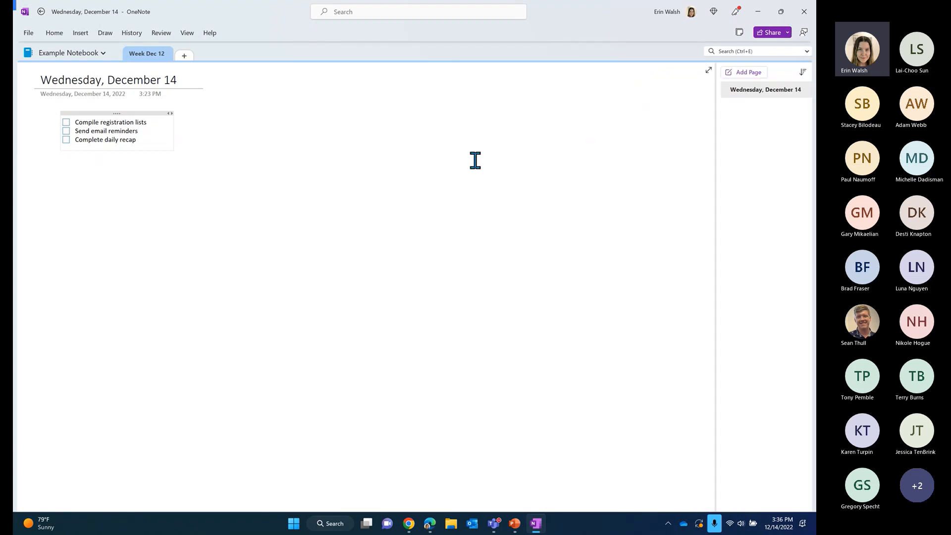
left_click(55, 36)
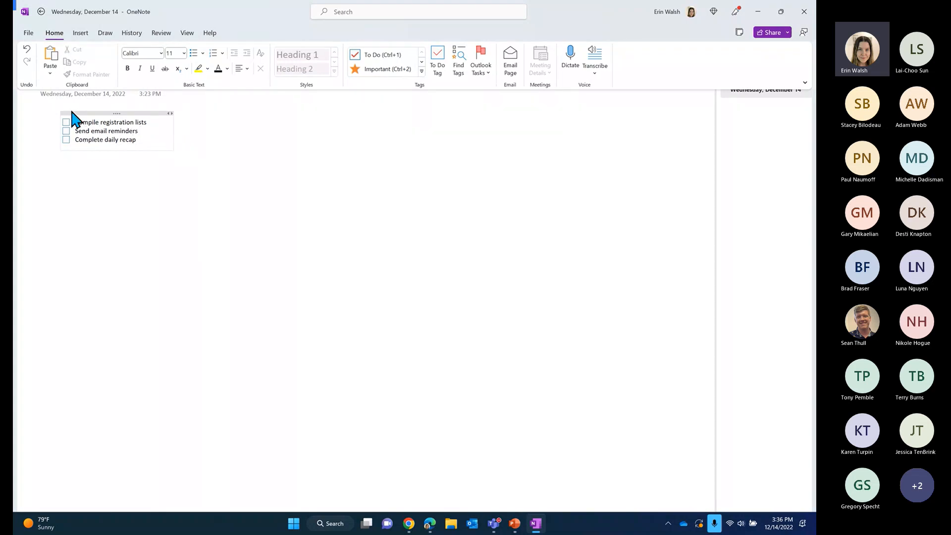
left_click(487, 73)
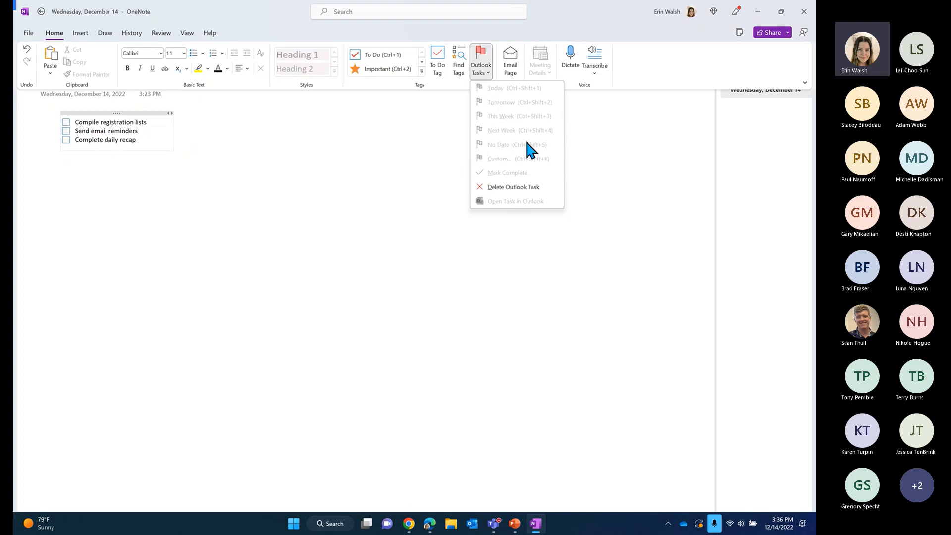
left_click(406, 189)
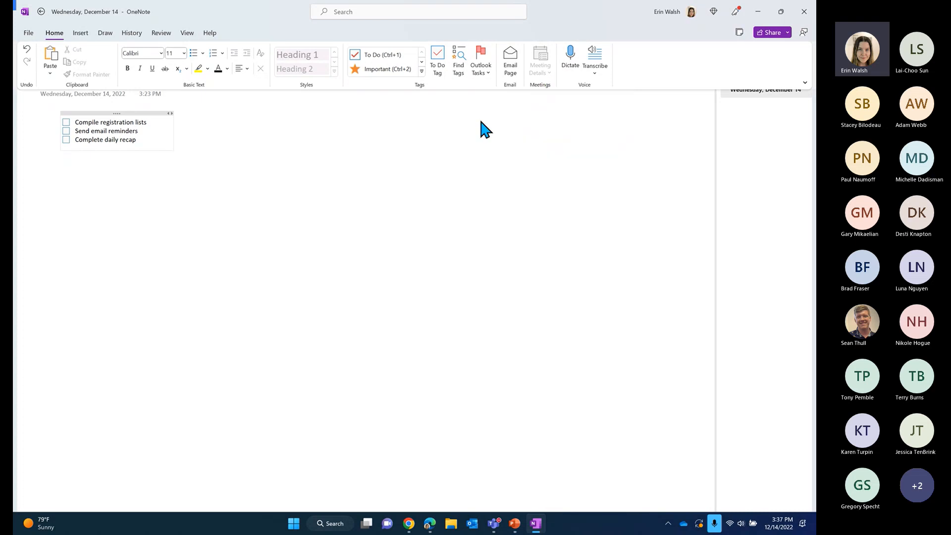
Dictate "Dictate is such an awesome feature I love that I can add this into my notebook with my voice" below the to-do list and move it down.
left_click(82, 176)
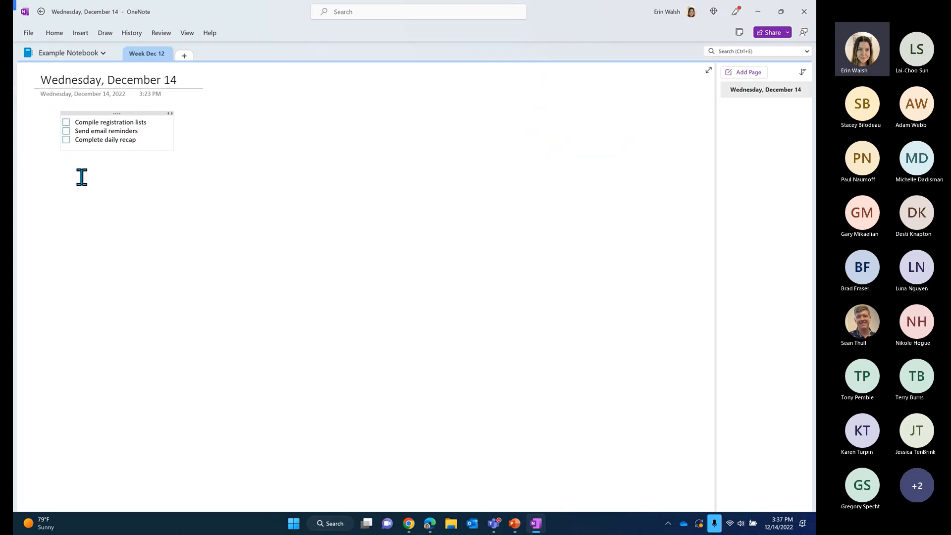
left_click(82, 184)
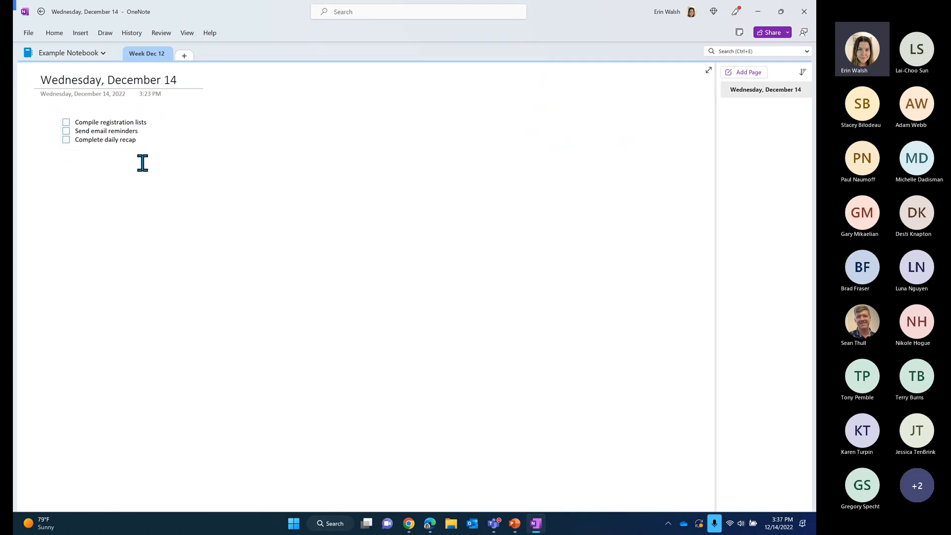
left_click(54, 33)
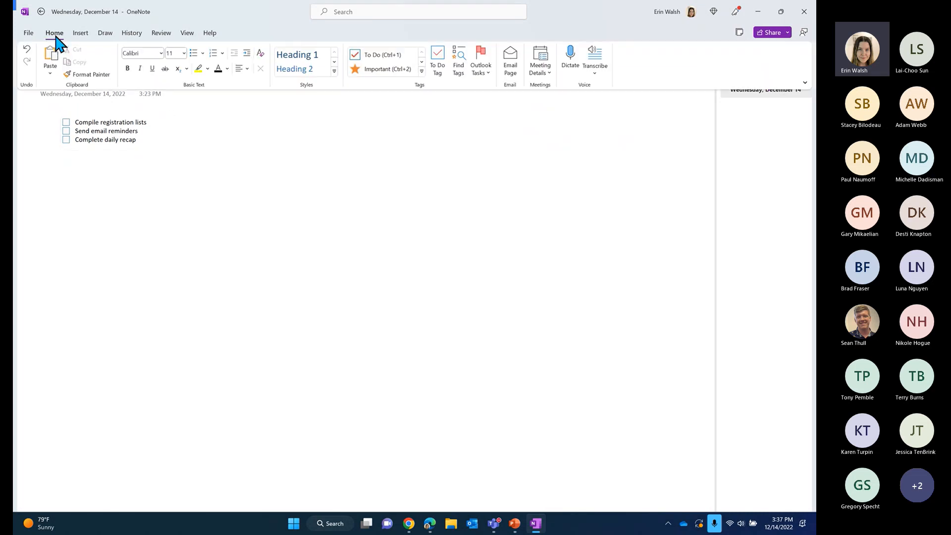
left_click(77, 169)
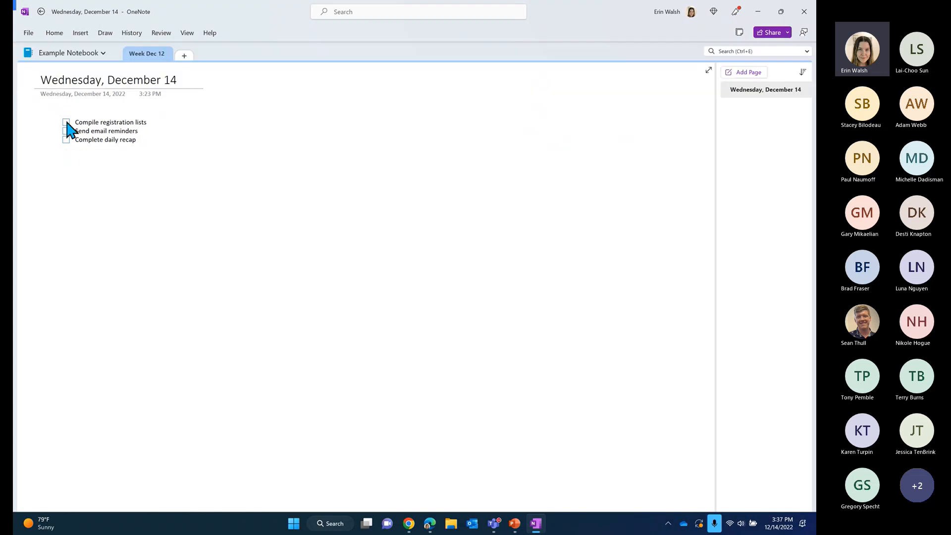
left_click(55, 33)
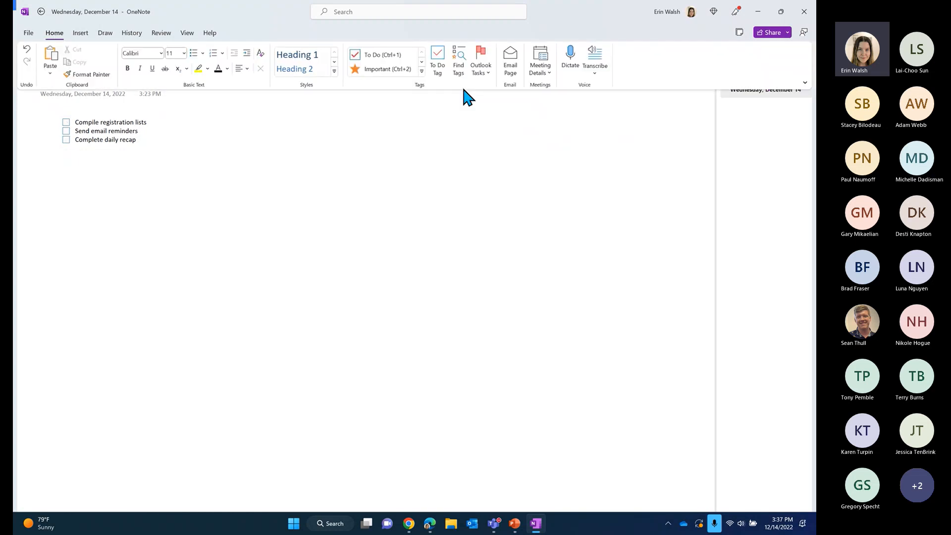
left_click(570, 70)
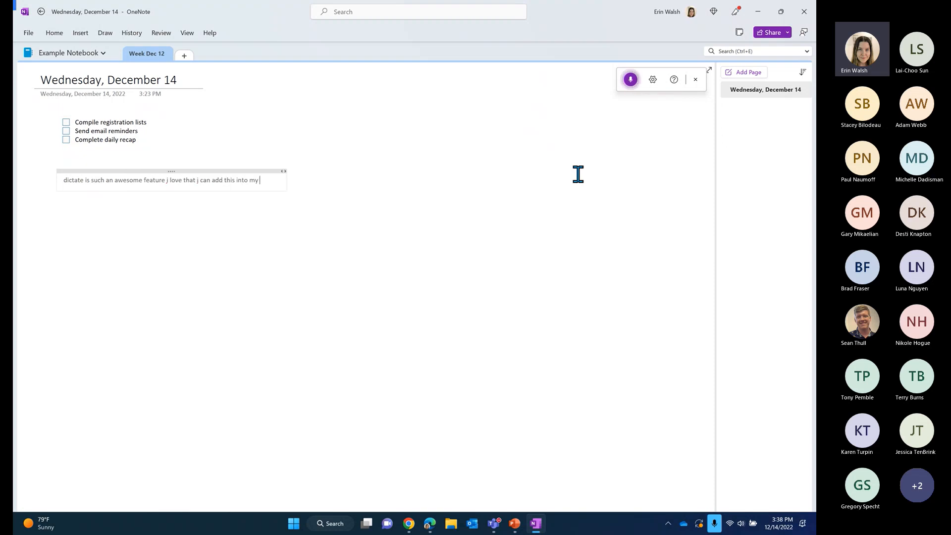
left_click(631, 83)
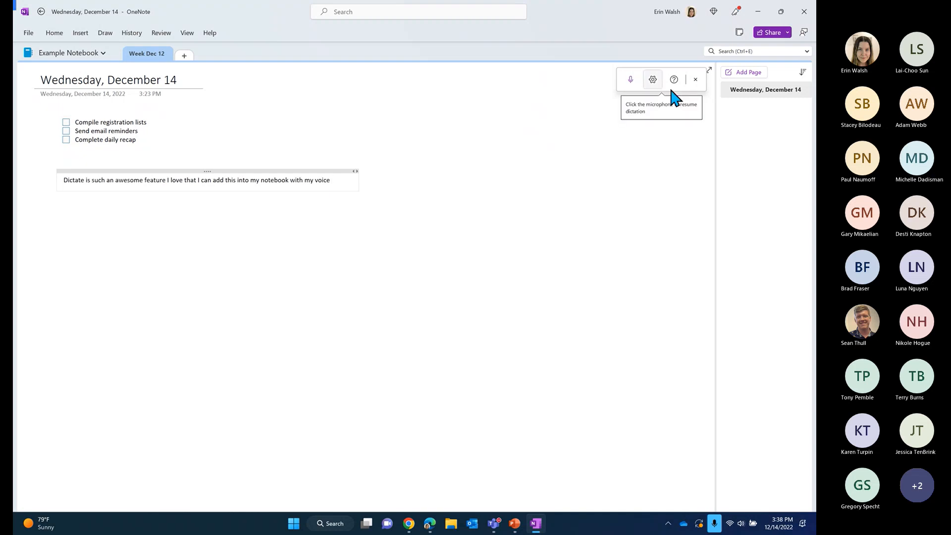
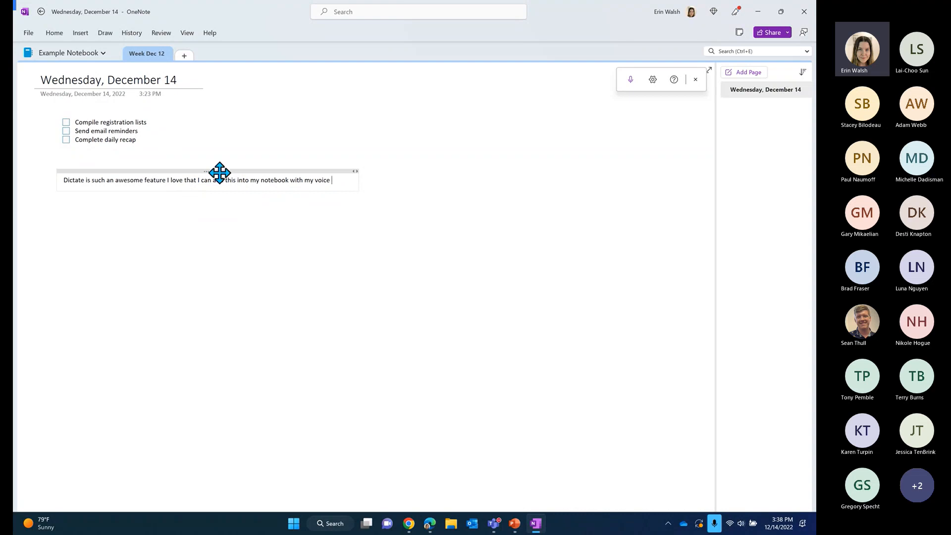
mouse_move(219, 171)
left_mouse_down()
mouse_move(223, 236)
mouse_move(236, 198)
mouse_move(223, 184)
left_mouse_up()
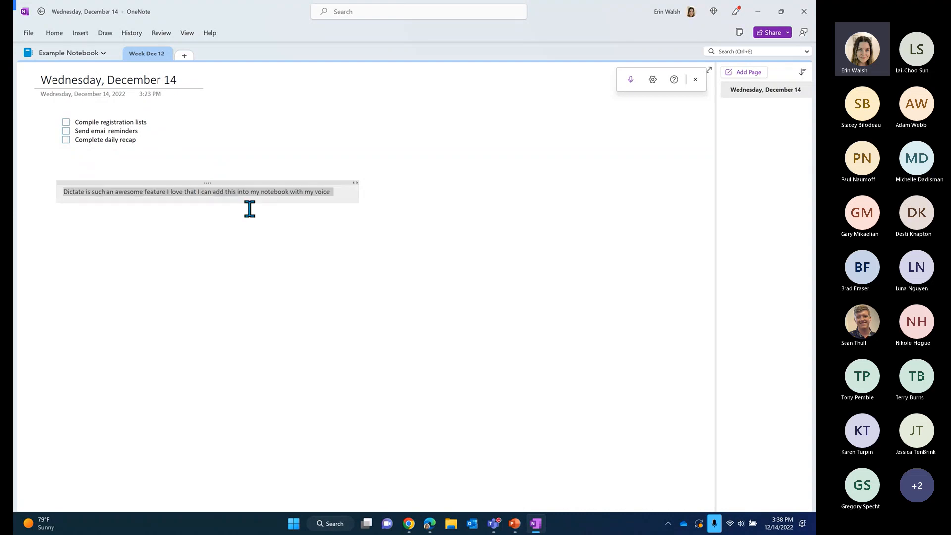
Delete the dictated note below the to-do list.
right_click(238, 182)
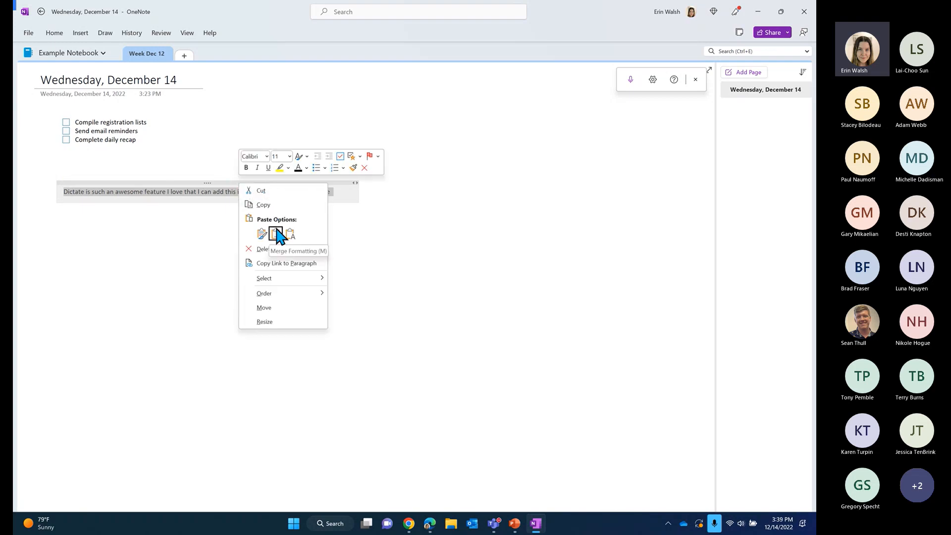
mouse_move(285, 278)
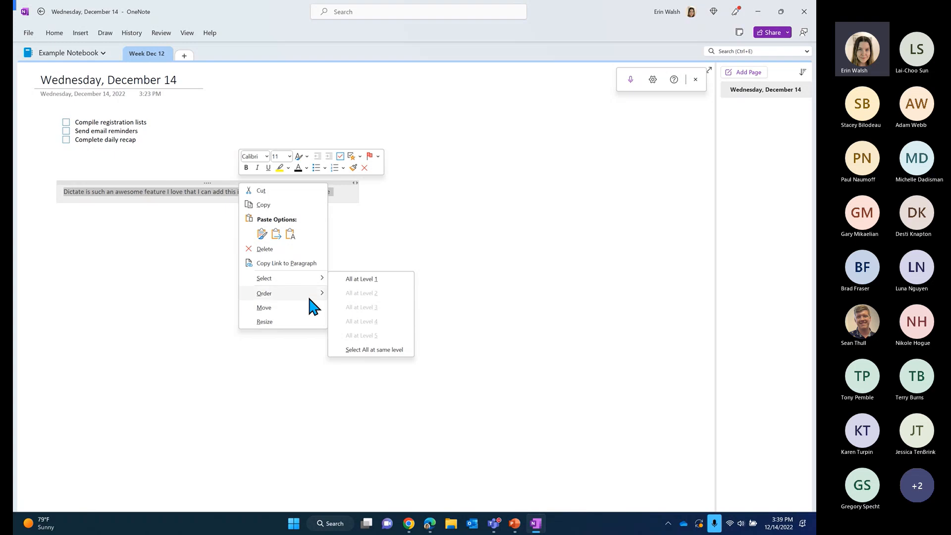
left_click(270, 250)
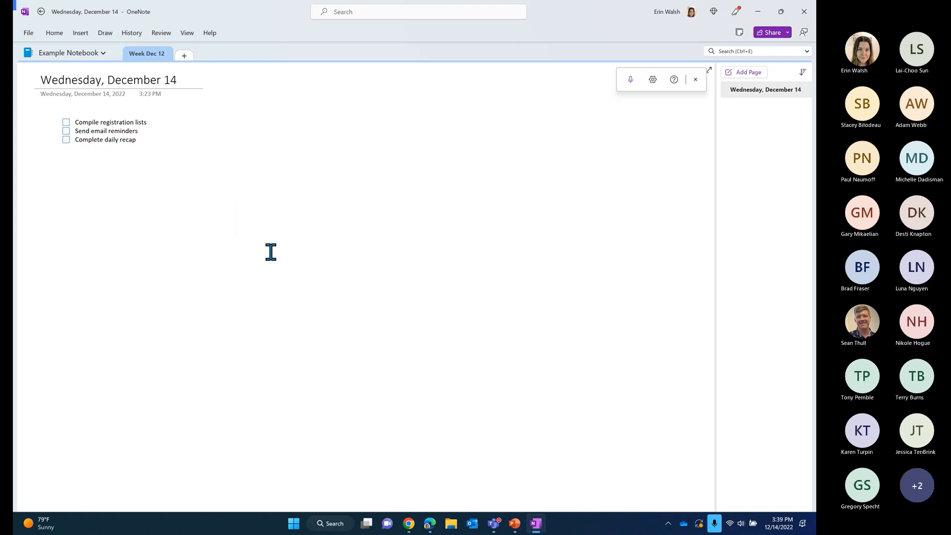
Review the Dictation Settings for language, microphone and auto-punctuation without changing them, and close the dictation controls.
left_click(649, 83)
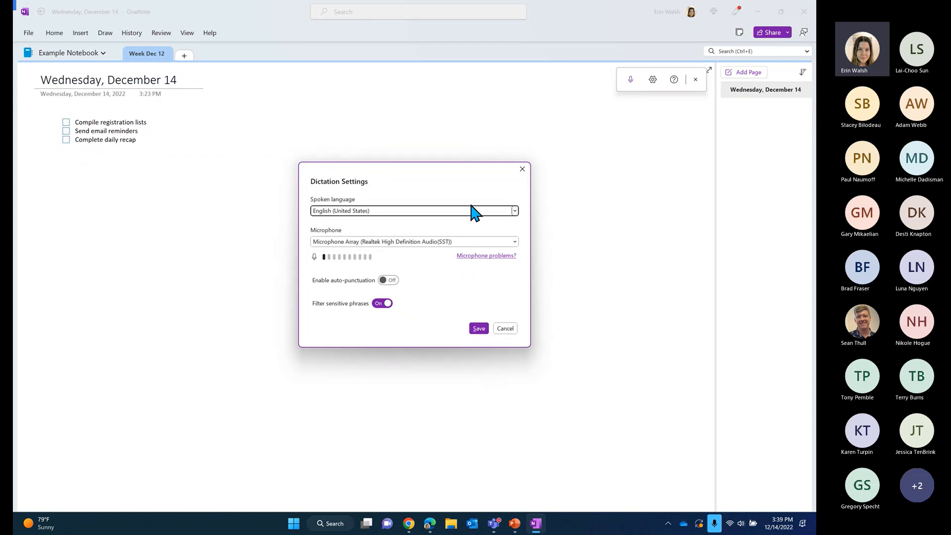
left_click(520, 169)
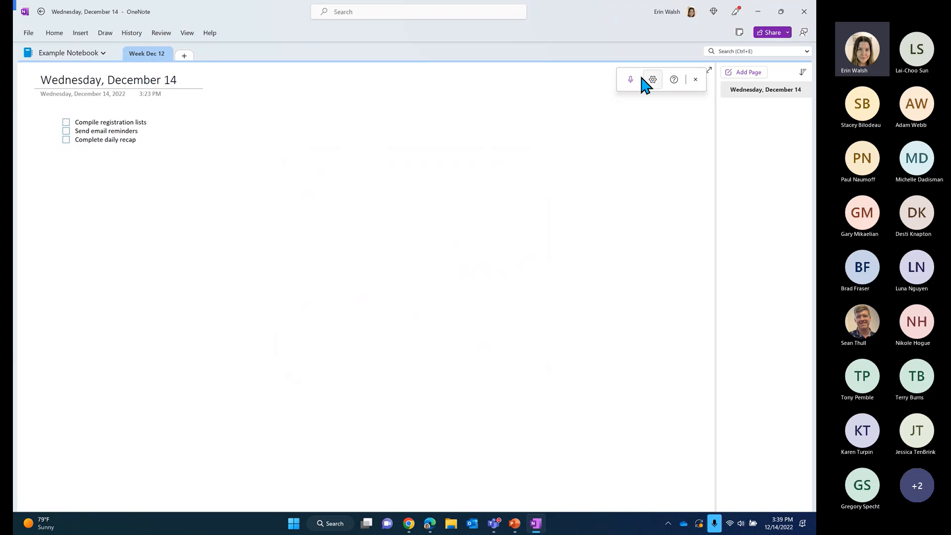
left_click(695, 80)
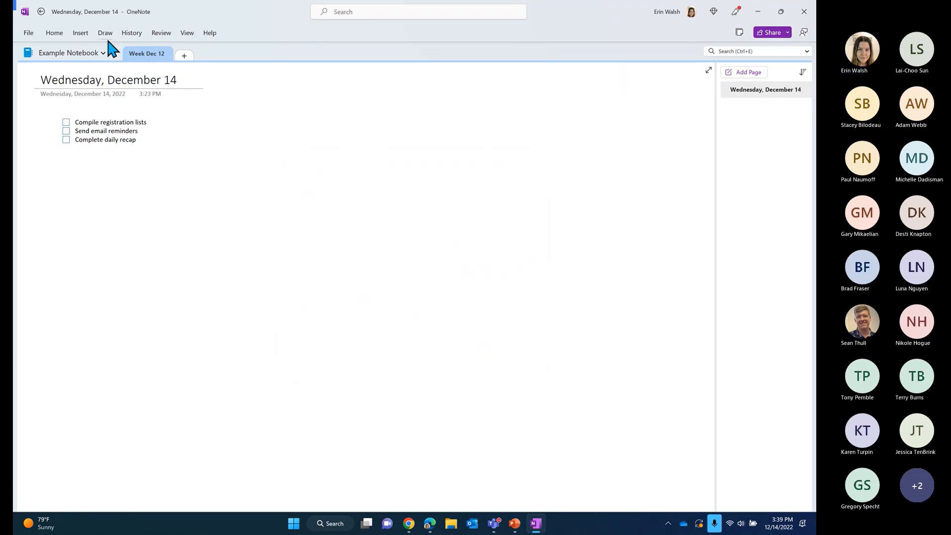
Examine the Transcribe and Record Audio options, and review the commands for inserting content.
left_click(61, 36)
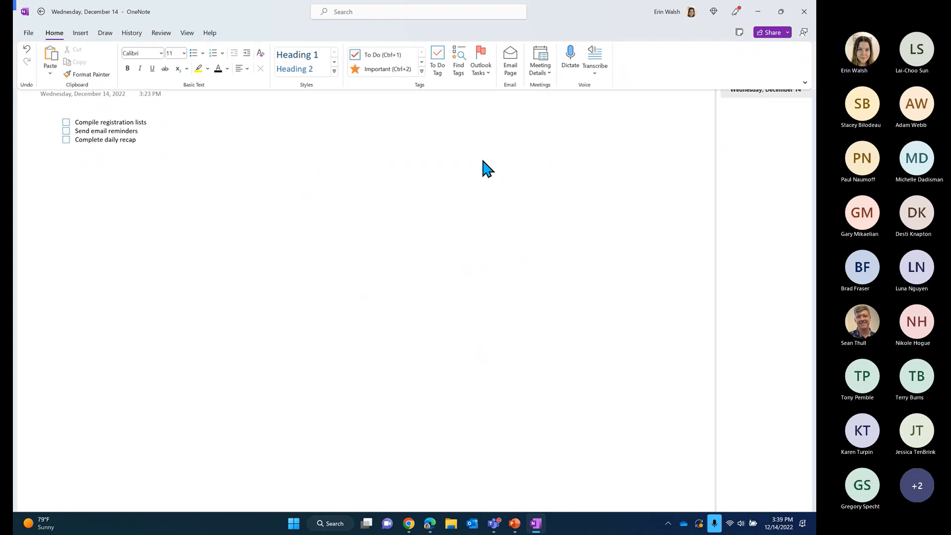
left_click(596, 73)
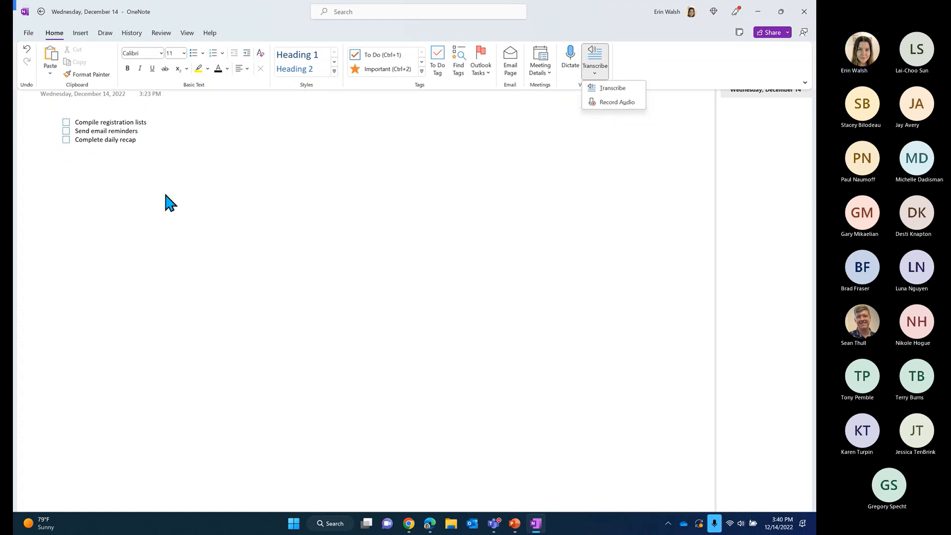
left_click(89, 163)
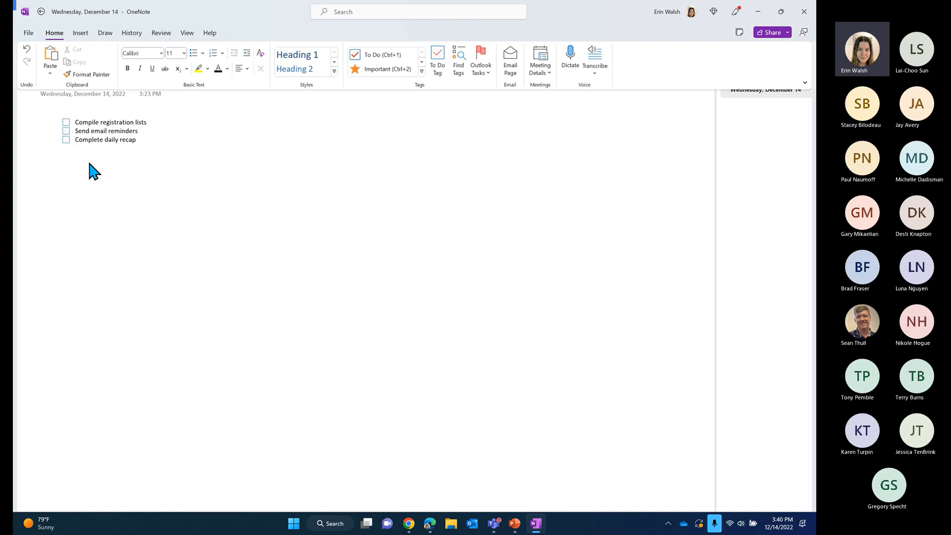
left_click(84, 34)
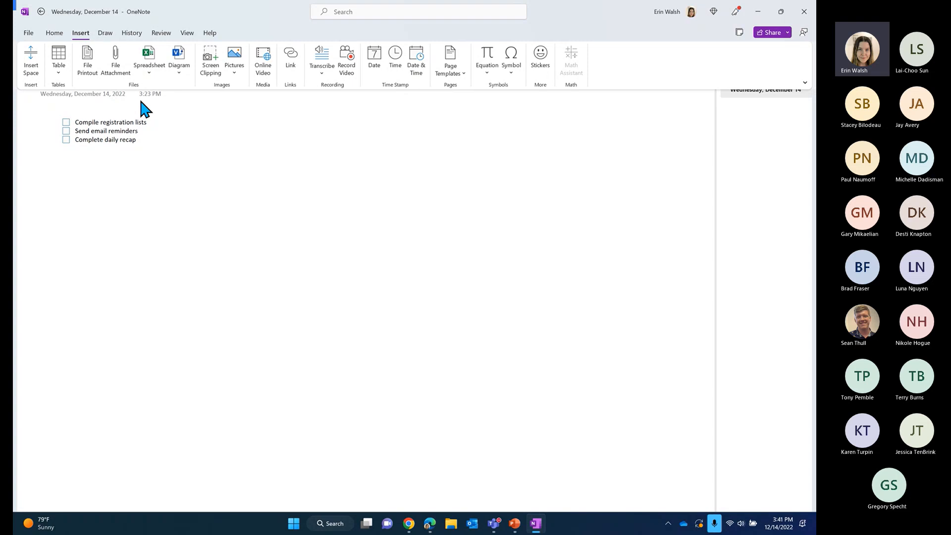
Add the to-do item "Compose assignments for my team" between "Send email reminders" and "Complete daily recap".
left_click(141, 139)
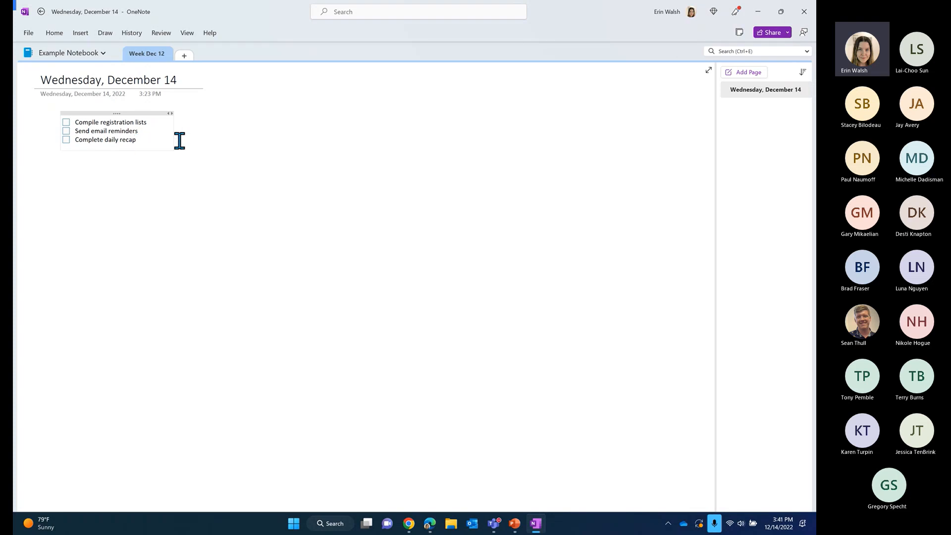
left_click(143, 131)
key("Return")
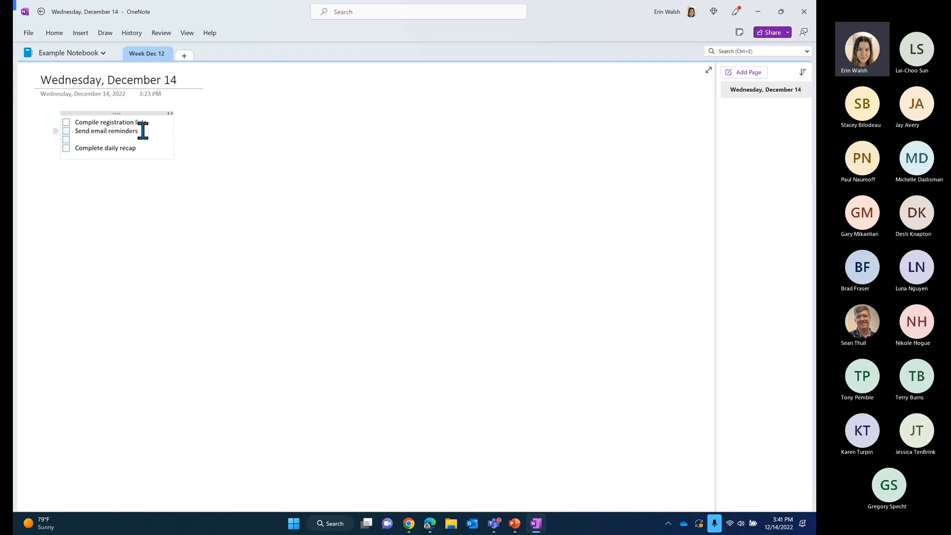
type("Compo")
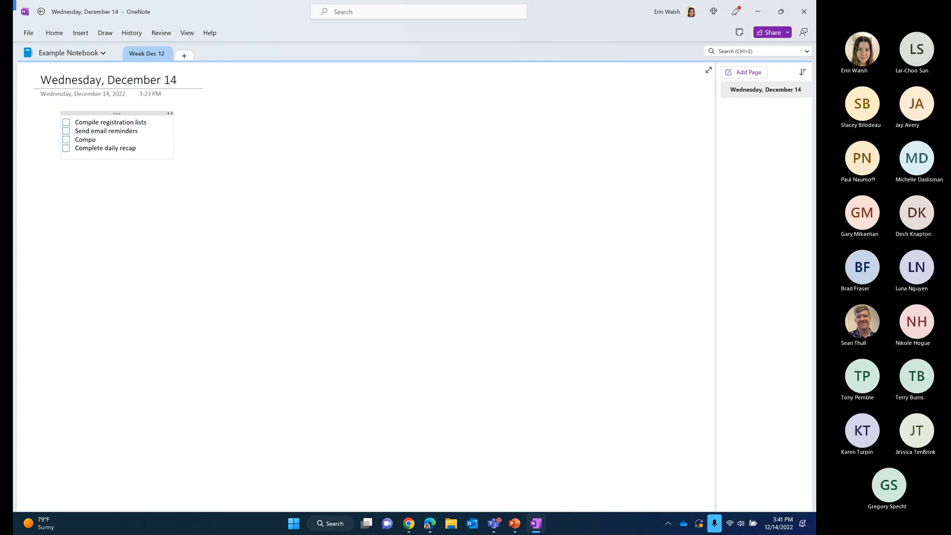
type("se ass")
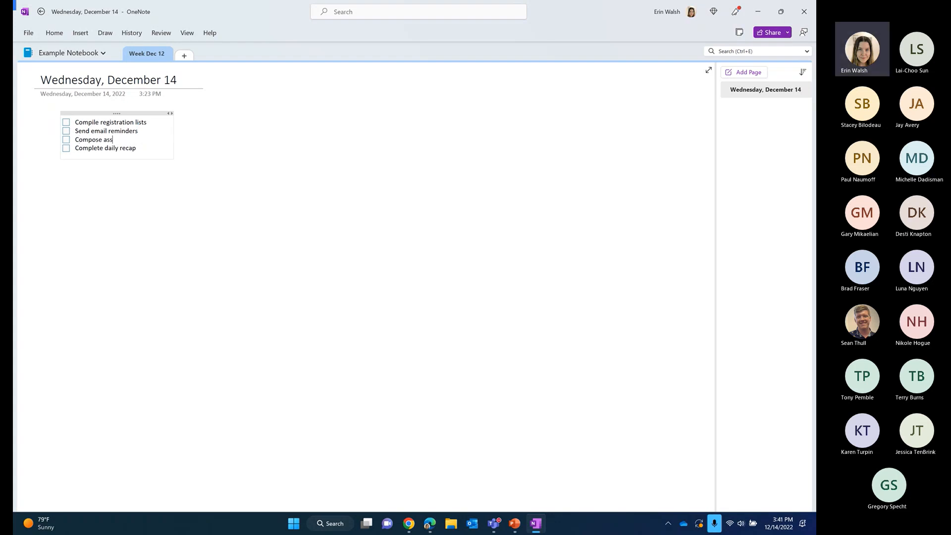
type("ignments for")
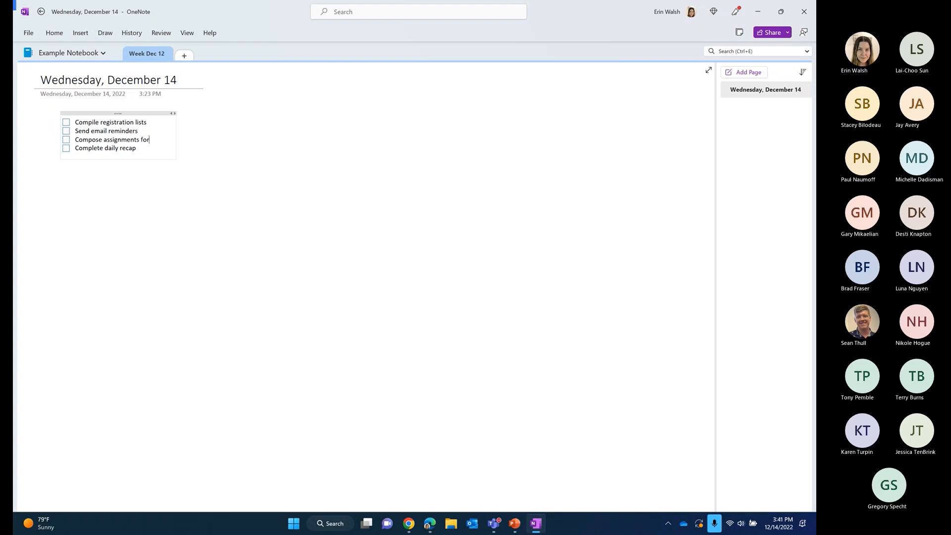
type(" my team")
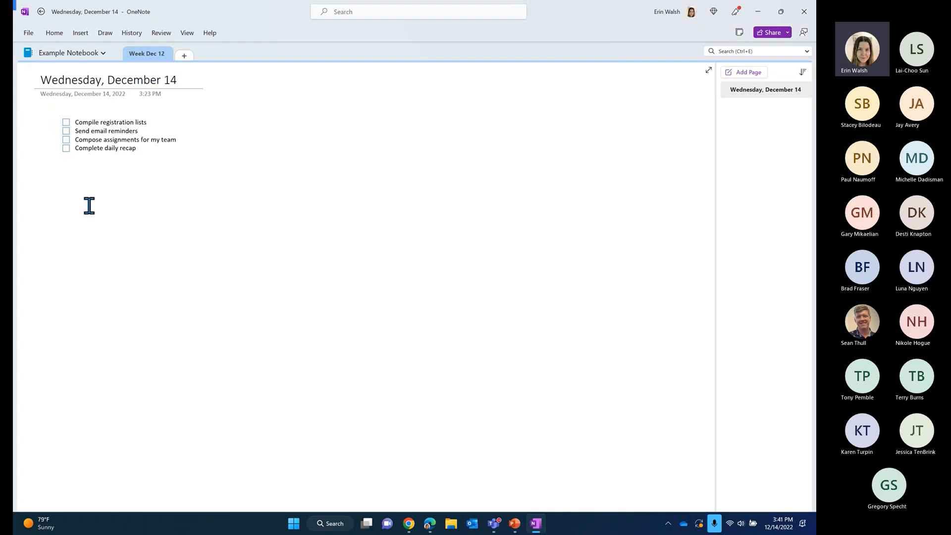
Insert a table with five columns and four rows below the to-do list.
left_click(54, 33)
left_click(81, 35)
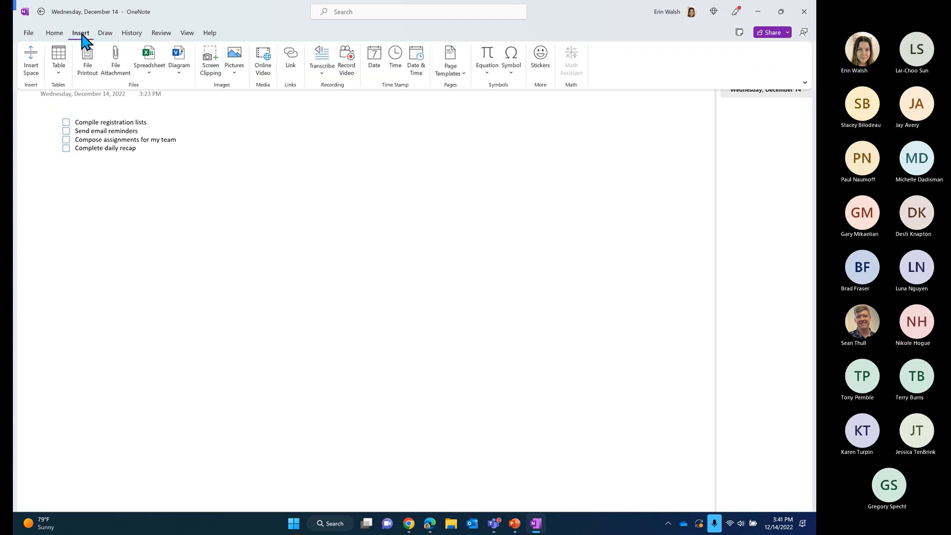
left_click(59, 78)
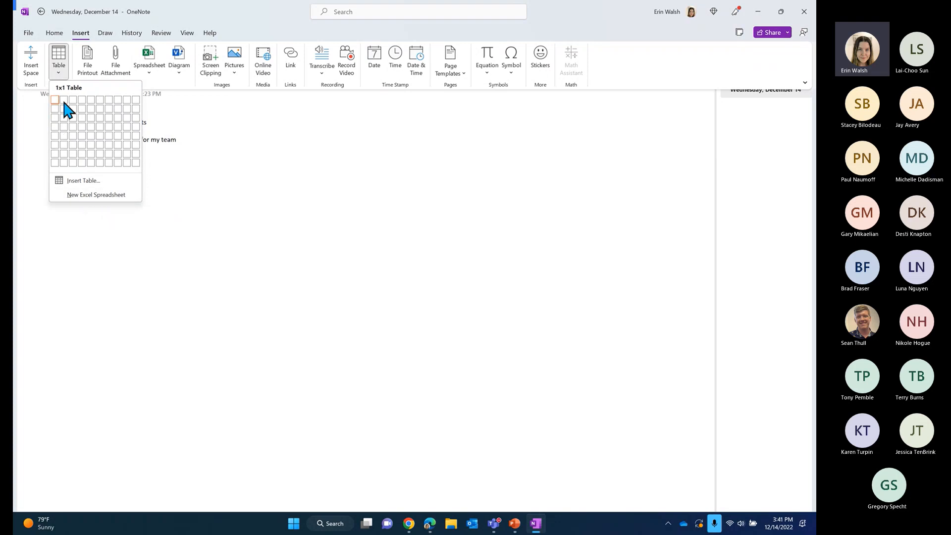
left_click(92, 127)
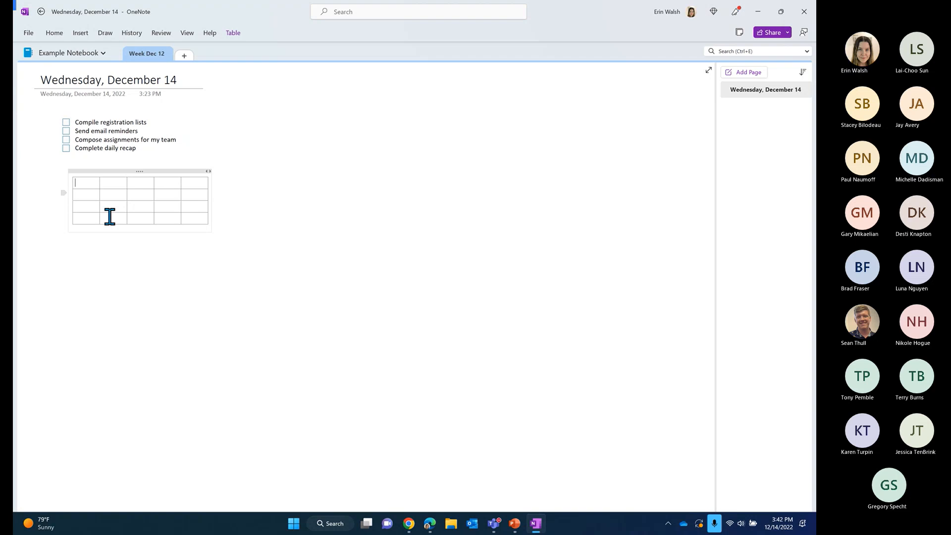
Move the to-do list and the table closer to the page's left edge, keeping the table below the list.
left_click_drag(151, 172, 128, 172)
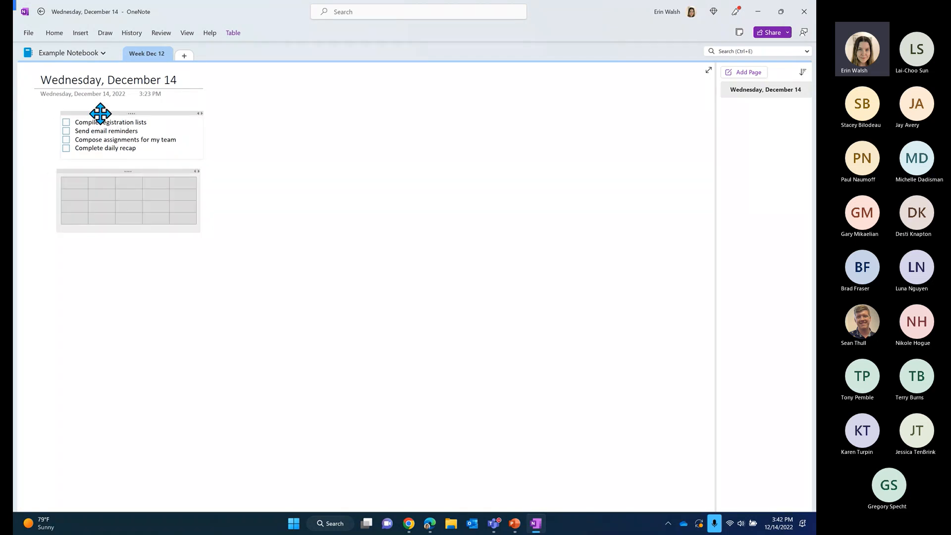
left_click_drag(96, 112, 74, 112)
left_click_drag(115, 172, 66, 181)
Enter three team members' first names in the first three cells of the table's top row.
left_click(64, 183)
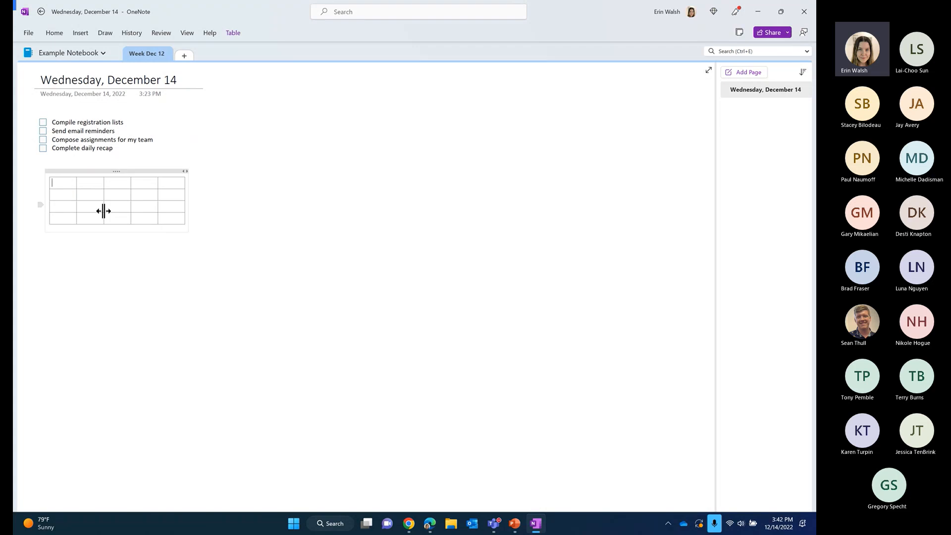
type("Patti ")
type("Megan")
left_click(115, 182)
type("Pradeep")
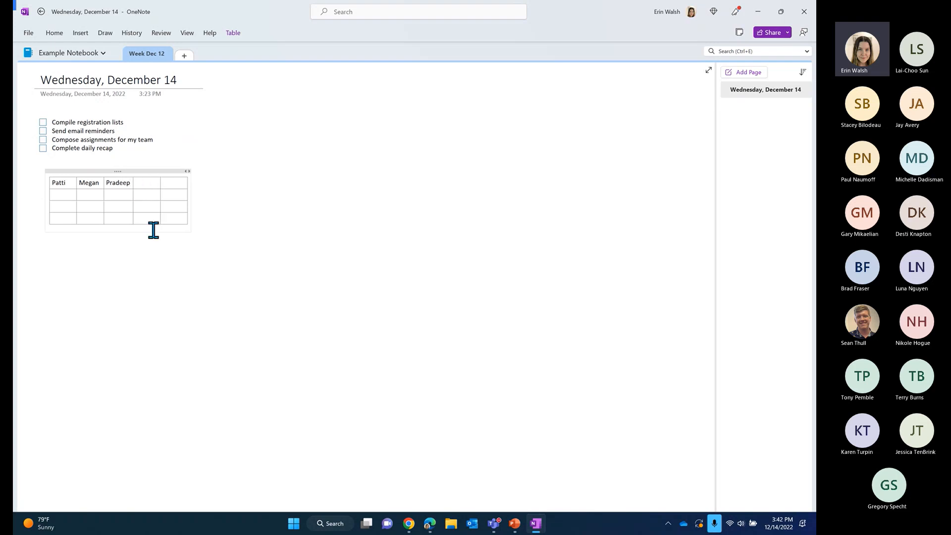
key("Tab")
Enter "Send over accounts that need registration lists compiled" in the cell below the first team member's name.
left_click(72, 196)
type("Sed")
key("BackSpace")
type("nd over")
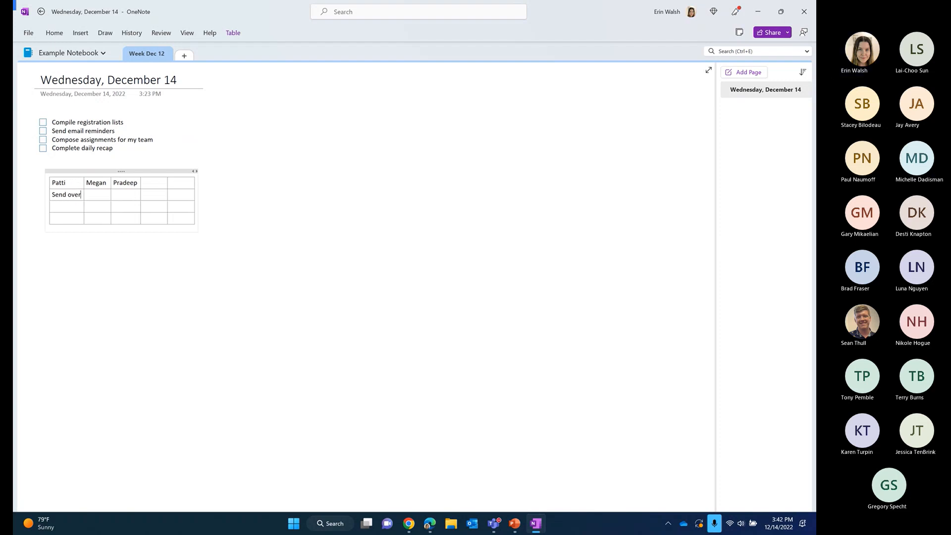
type(" accounts that ")
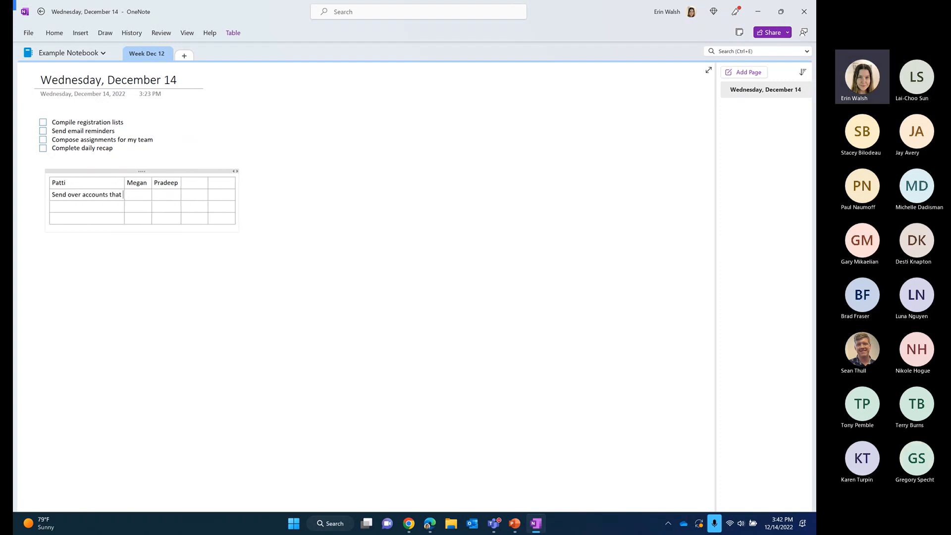
type("need registrt")
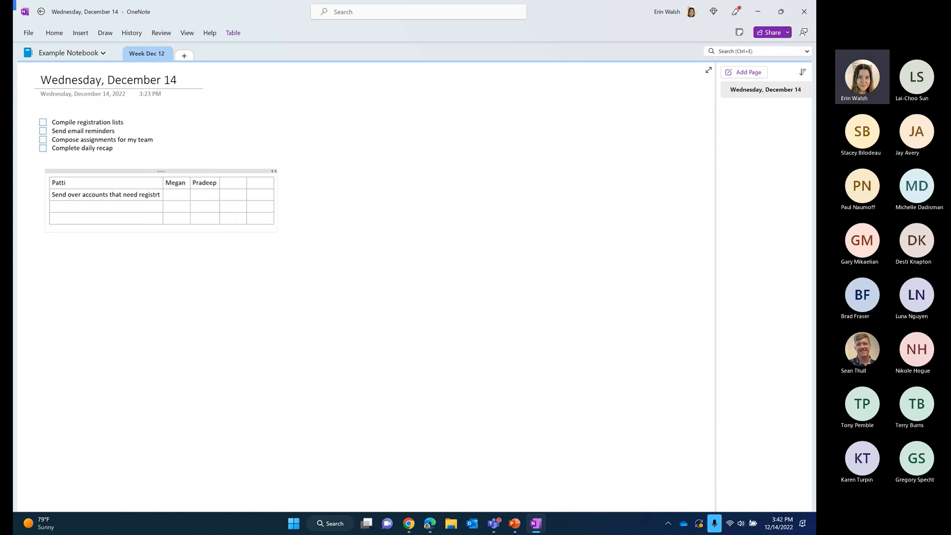
key("BackSpace")
type("atio")
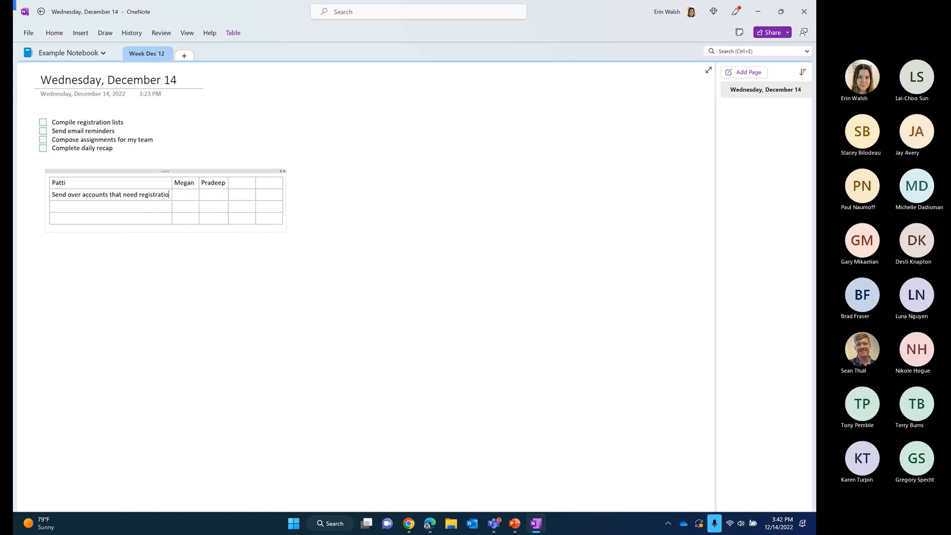
type("n lists co")
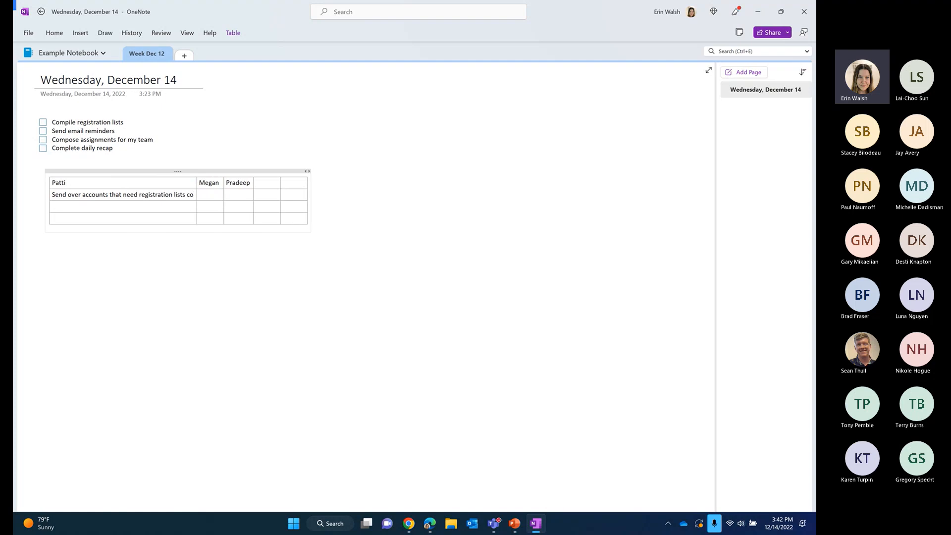
type("mpiled")
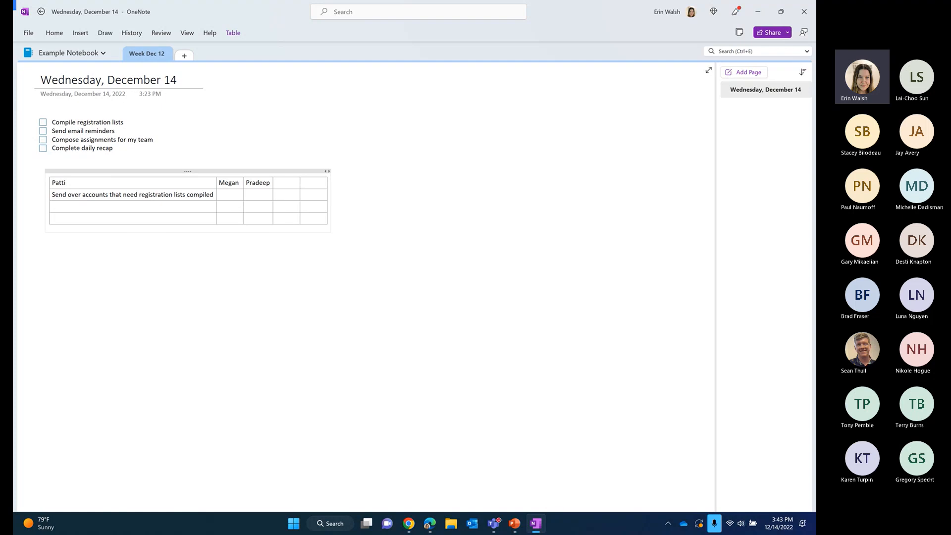
Examine the table's editing and formatting commands, and remove the whole table from the page.
left_click(233, 34)
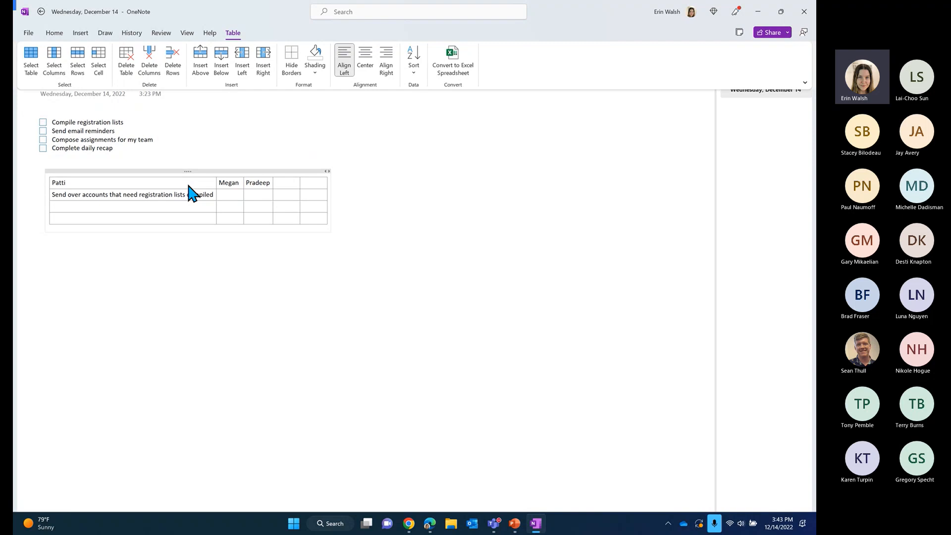
left_click(78, 36)
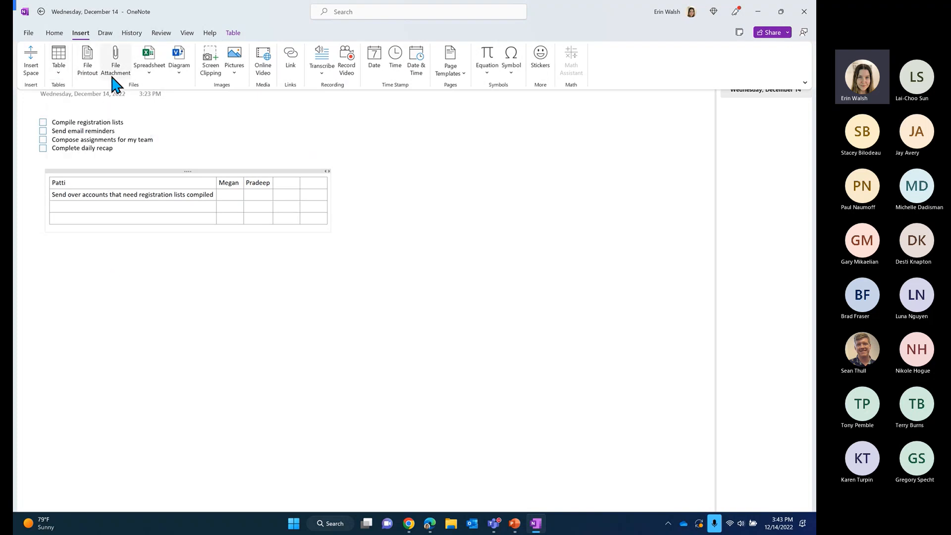
left_click(132, 170)
left_click(132, 168)
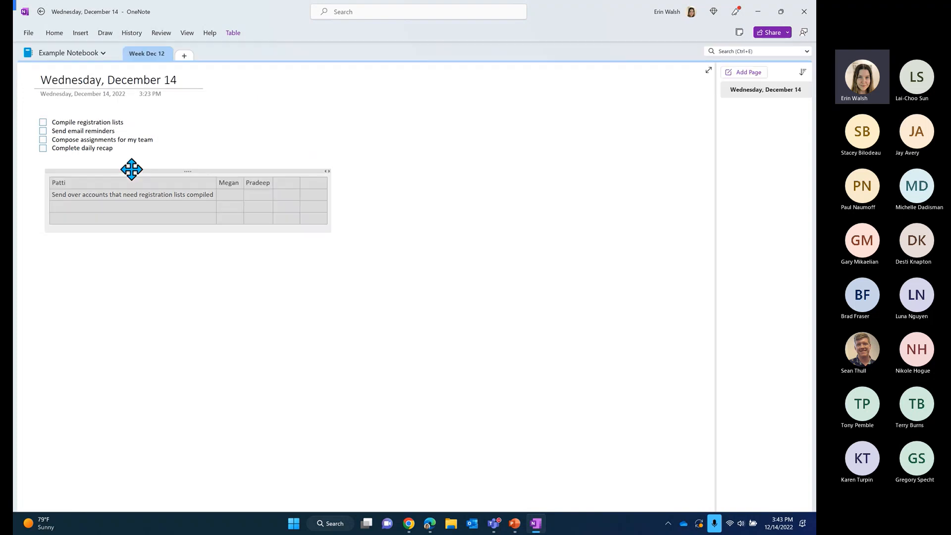
right_click(132, 169)
left_click(154, 176)
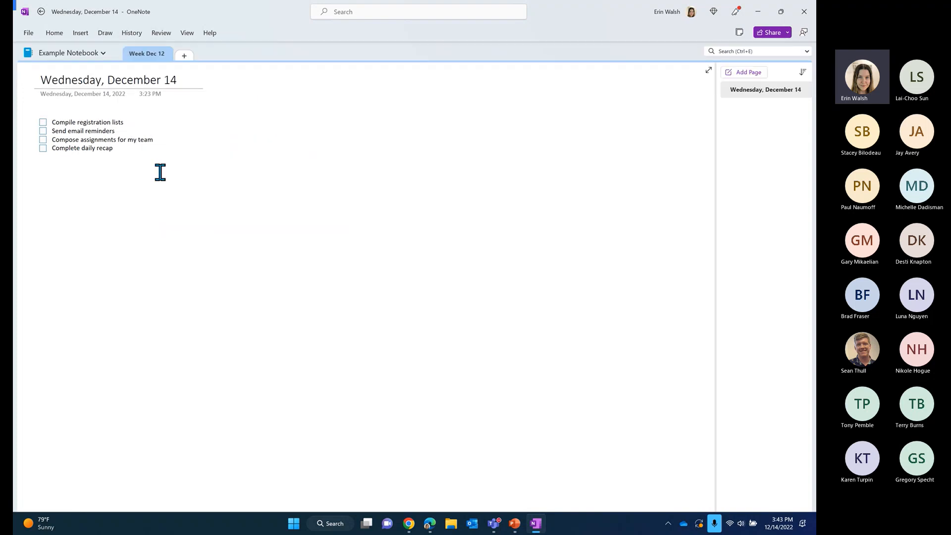
Open the file attachment chooser, view the Documents folder, and close it without attaching a file.
left_click(53, 34)
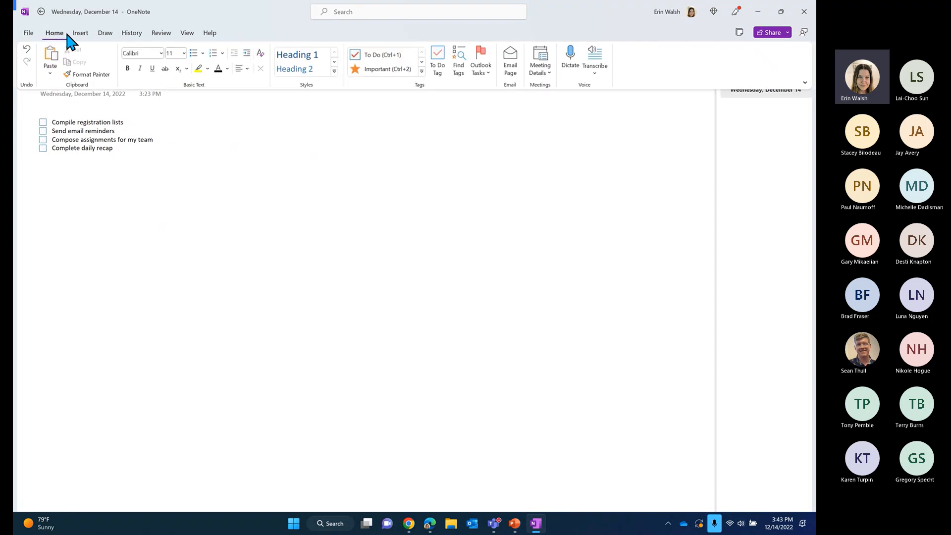
left_click(76, 34)
left_click(117, 65)
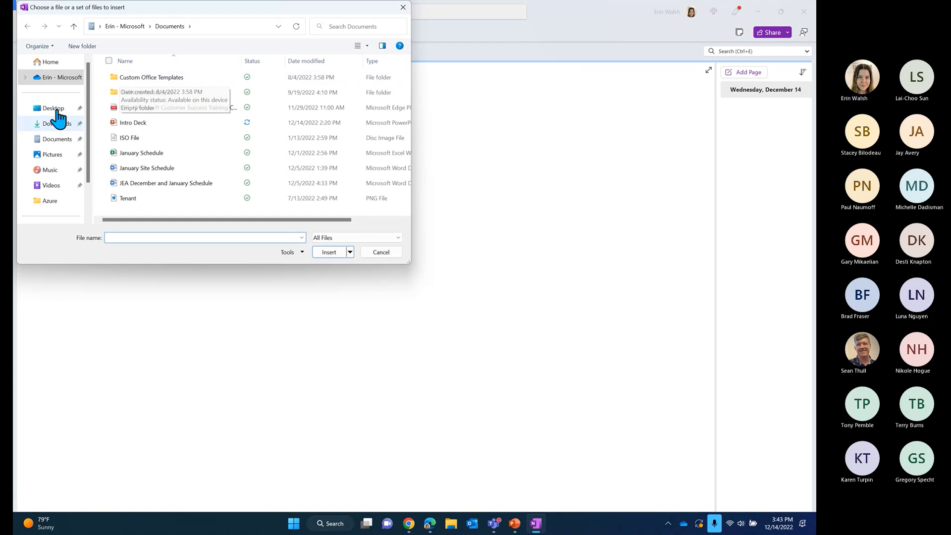
left_click(402, 7)
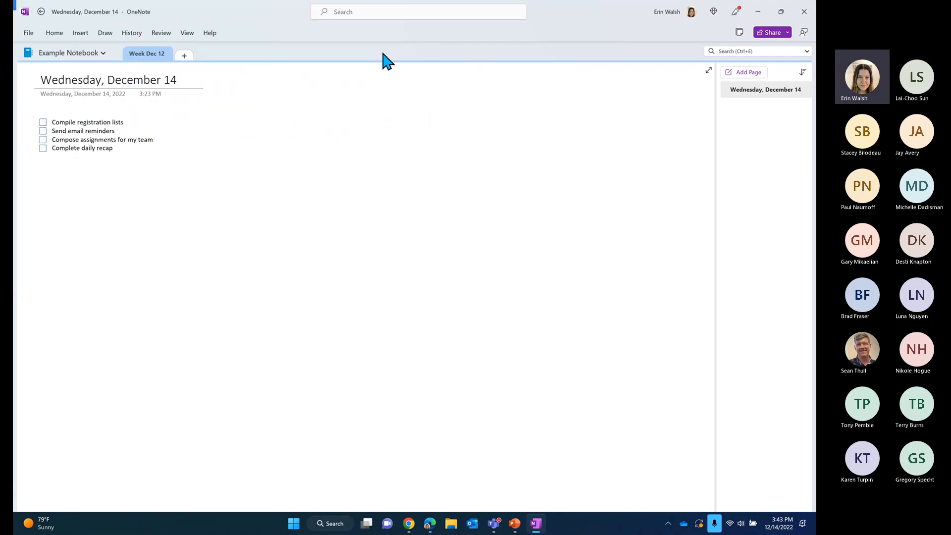
Examine the choices for inserting an existing or new Excel spreadsheet and the description of the Screen Clipping command.
left_click(79, 33)
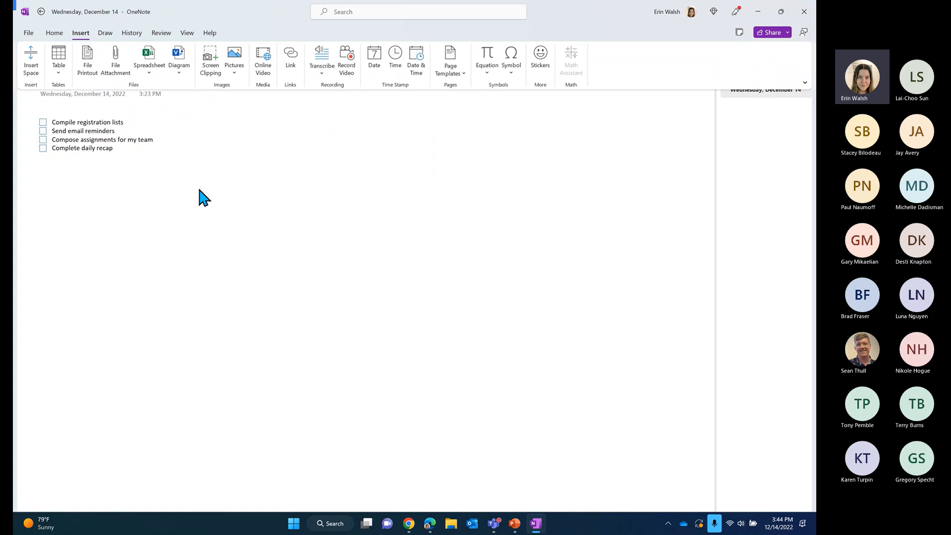
left_click(151, 73)
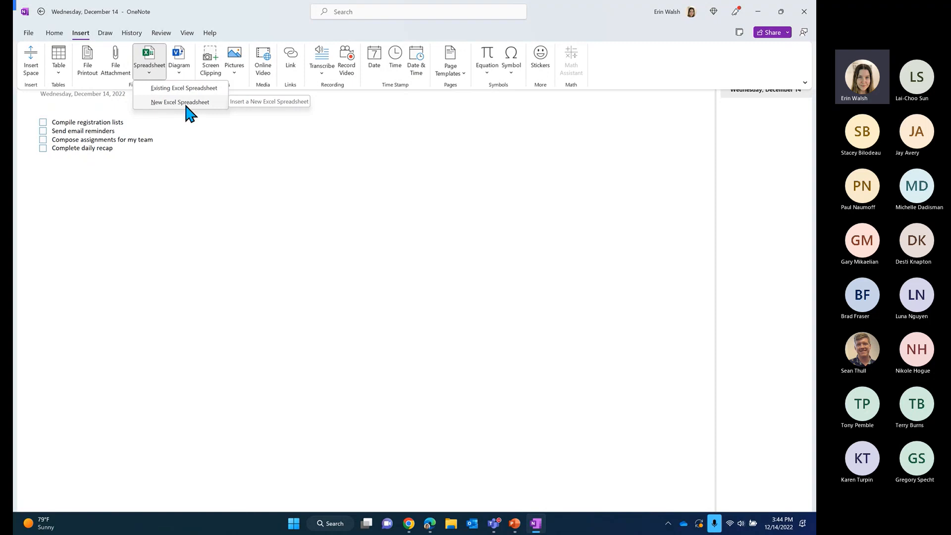
left_click(241, 147)
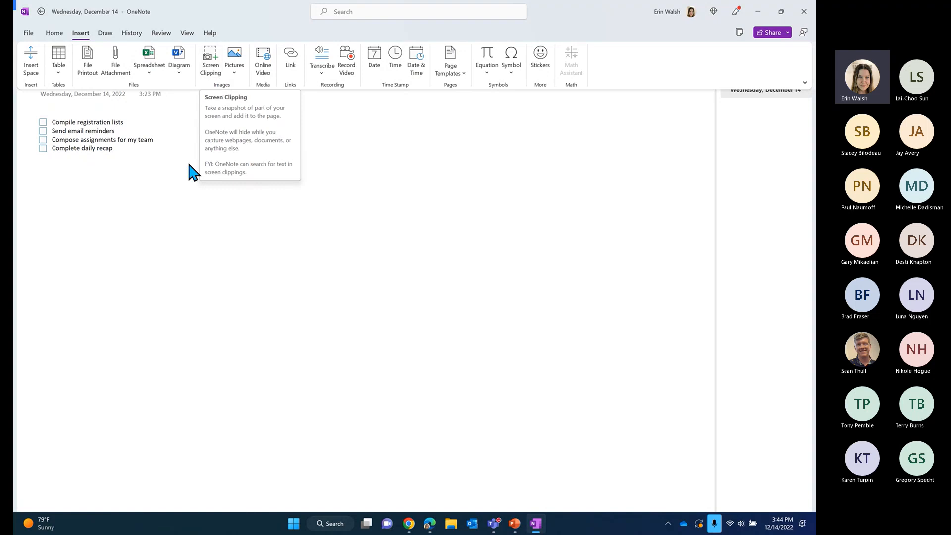
left_click(166, 171)
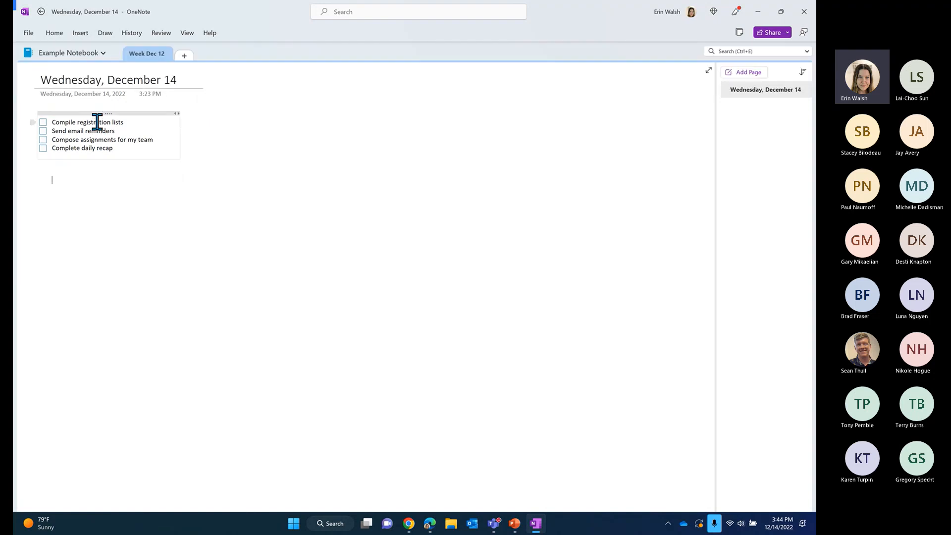
Move the to-do list lower on the page to make room beneath the title, and open the online picture chooser.
left_click_drag(95, 115, 99, 173)
left_click(65, 124)
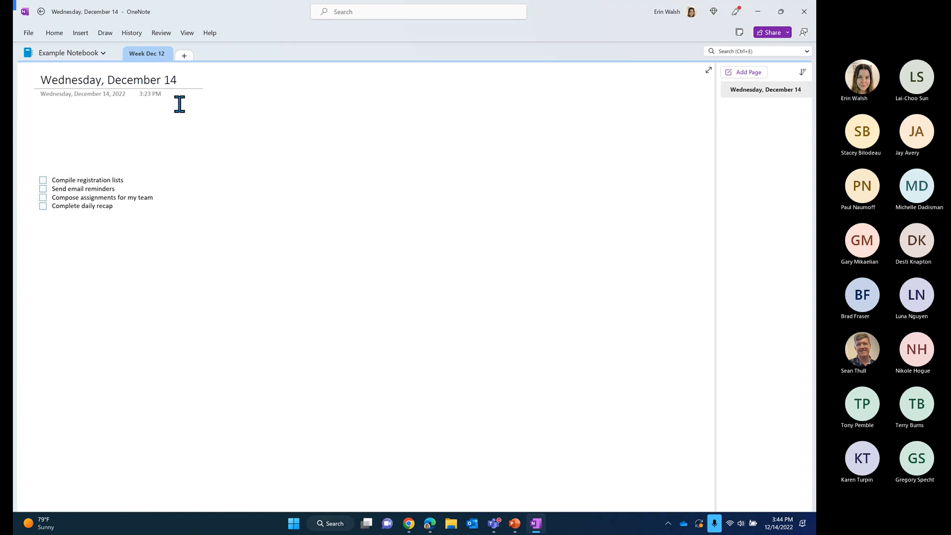
left_click(80, 33)
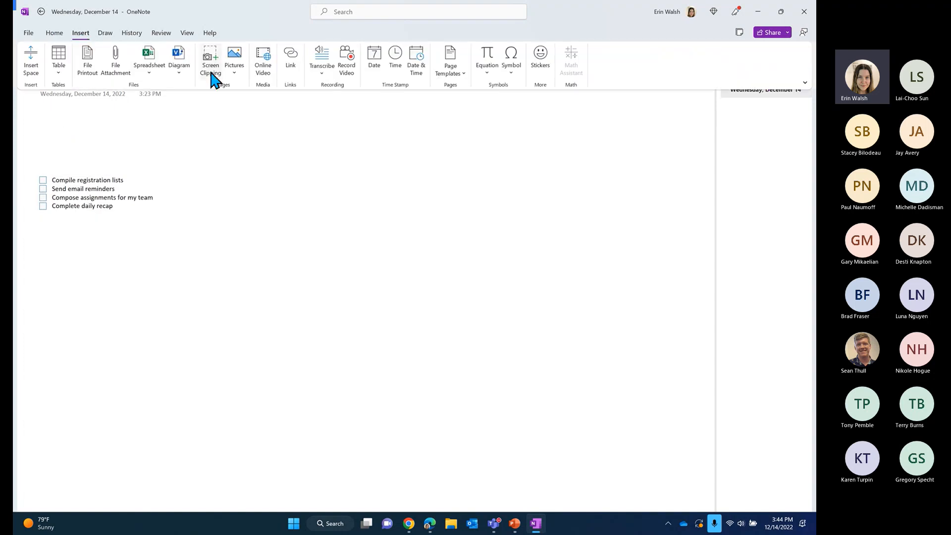
left_click(233, 72)
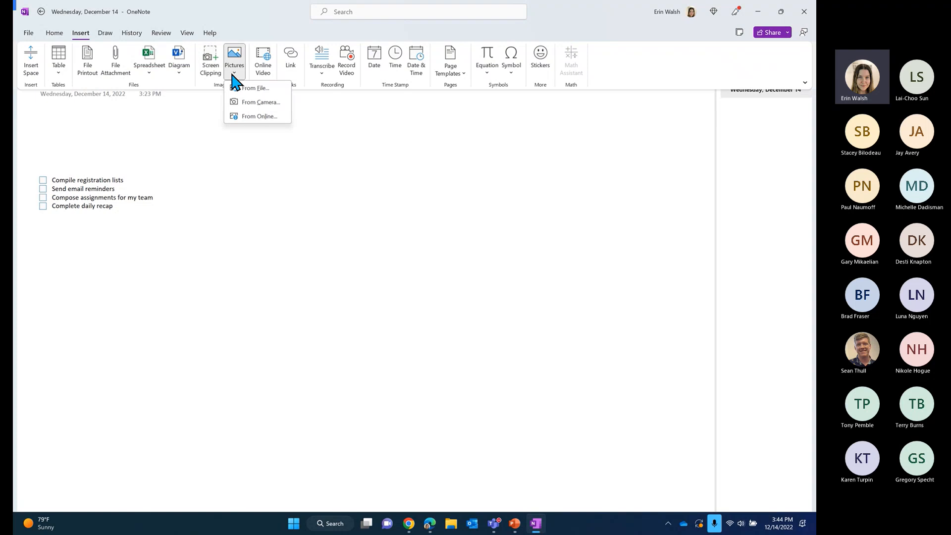
left_click(272, 125)
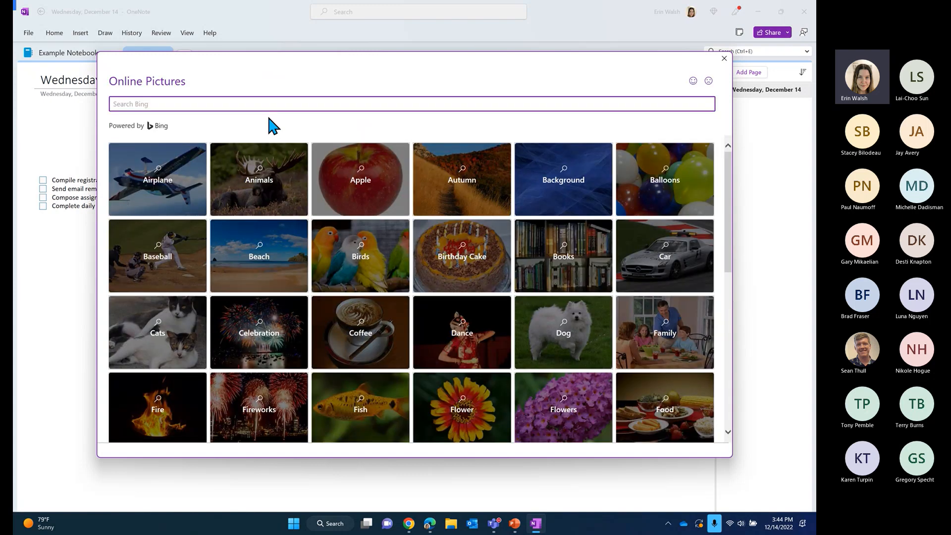
Search the online pictures for "wednesday" and insert the turquoise "Still not Friday" picture above the to-do list.
left_click(270, 103)
type("wednesday")
key("Return")
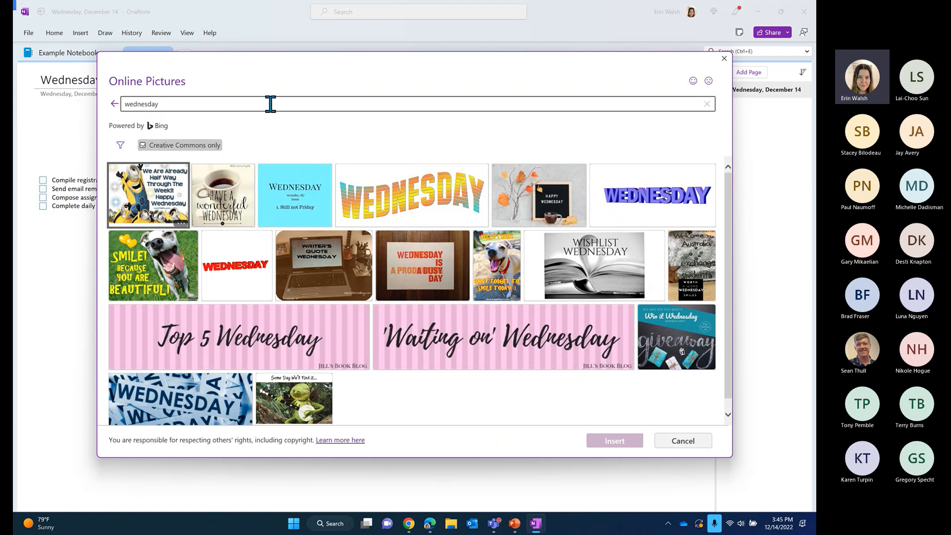
left_click(314, 202)
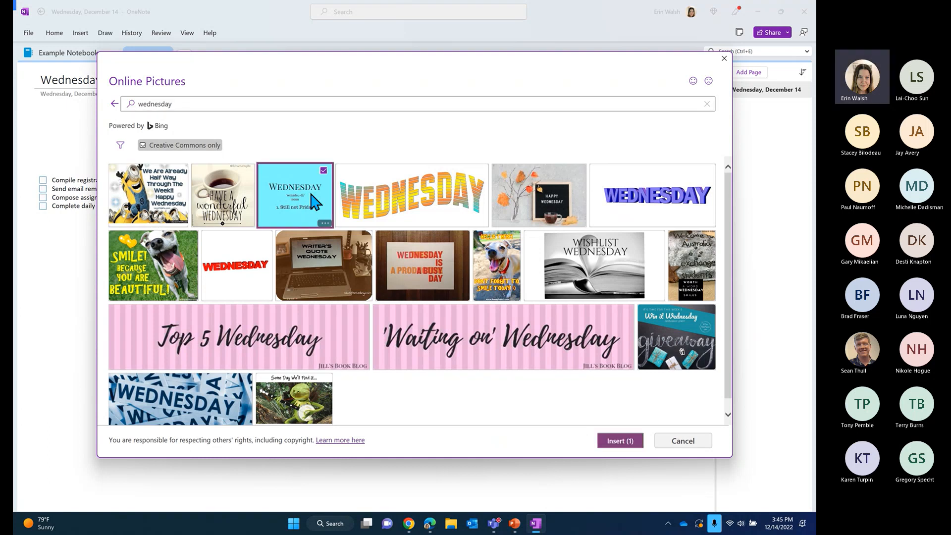
left_click(615, 442)
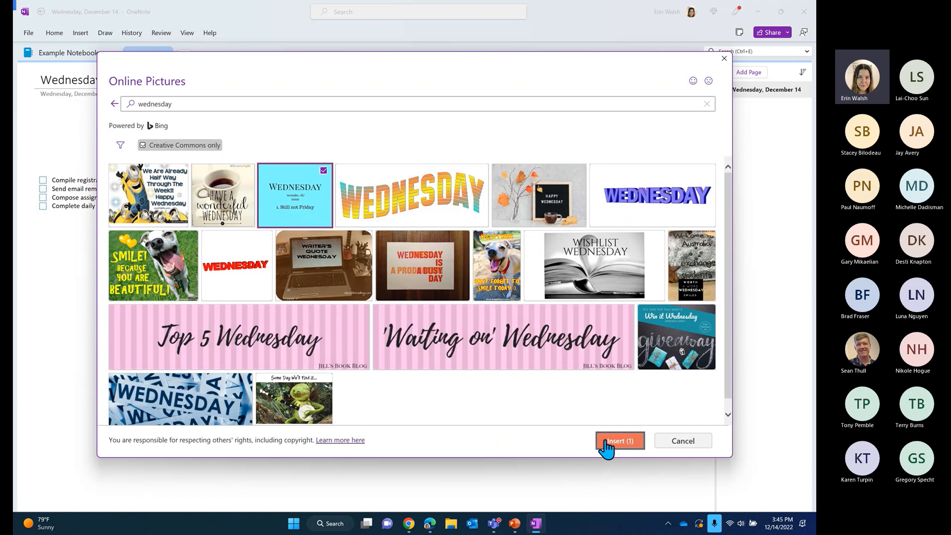
left_click(606, 441)
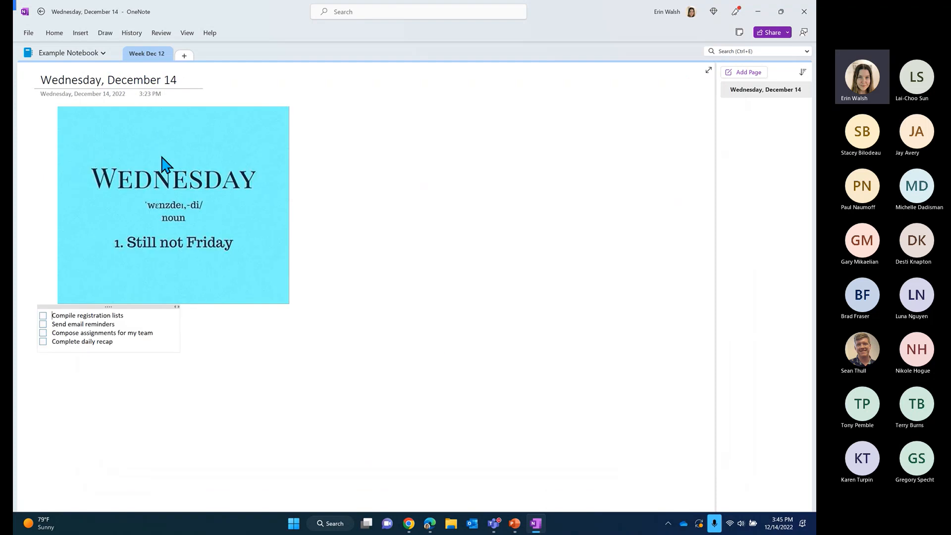
Shrink the inserted Wednesday picture proportionally to about two thirds of its original width.
left_click(169, 178)
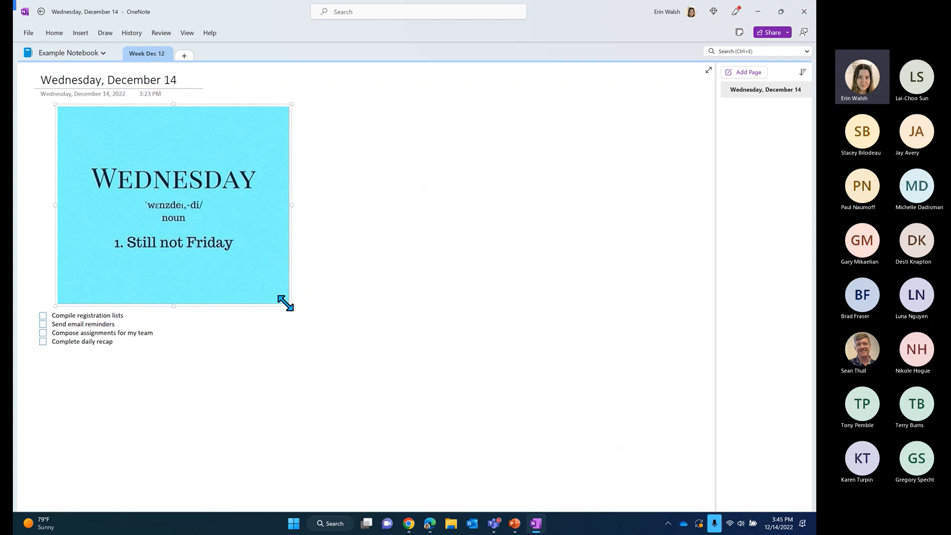
right_click(229, 270)
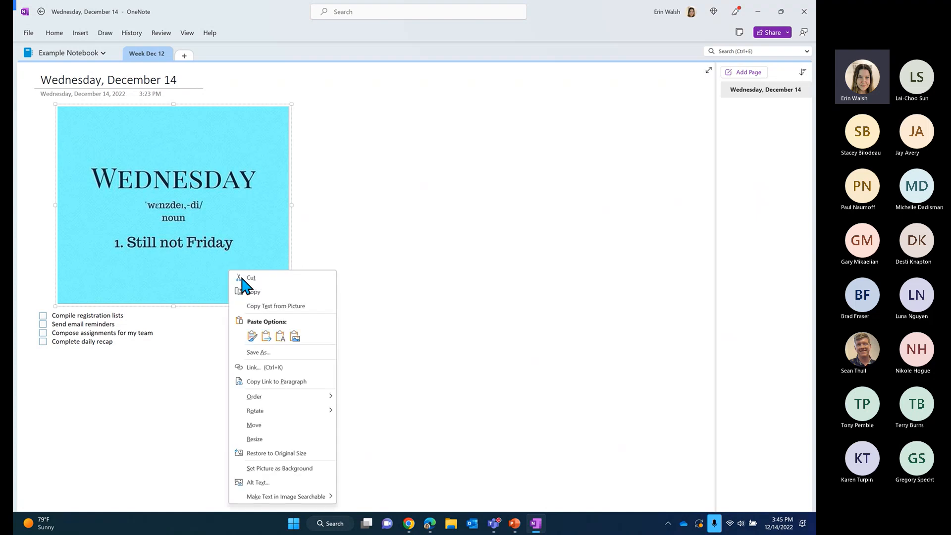
right_click(394, 230)
left_click(292, 303)
left_click(287, 301)
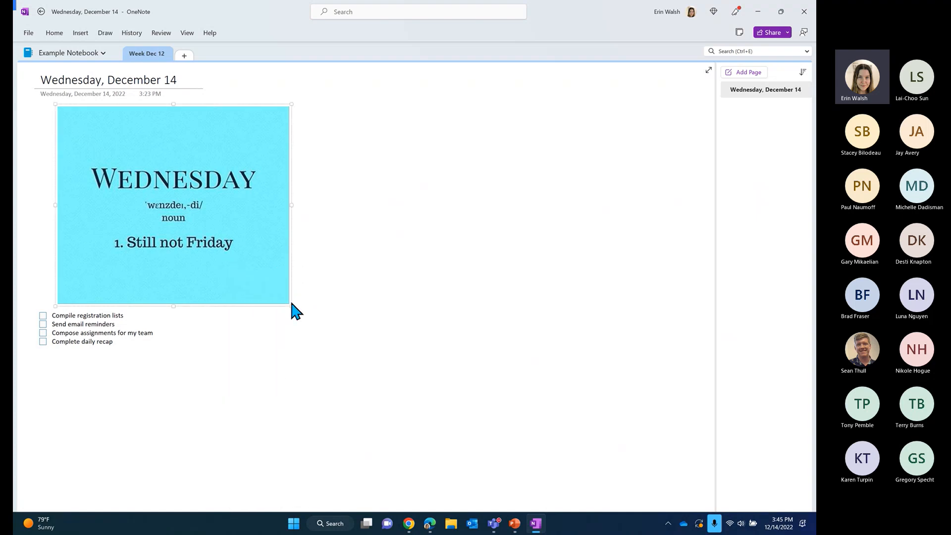
left_click_drag(290, 305, 176, 243)
Align the picture with the page title's left edge and move the to-do list up directly beneath the picture.
left_click_drag(137, 181, 120, 177)
left_click(147, 270)
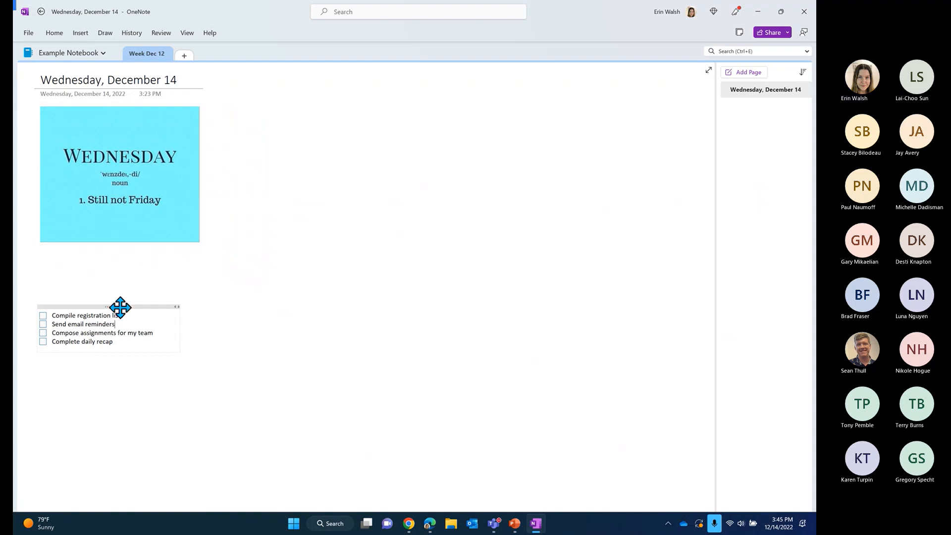
left_click_drag(121, 306, 141, 258)
Examine the commands available for the Wednesday picture, such as Alt Text, and the description of the Online Video command.
left_click(136, 184)
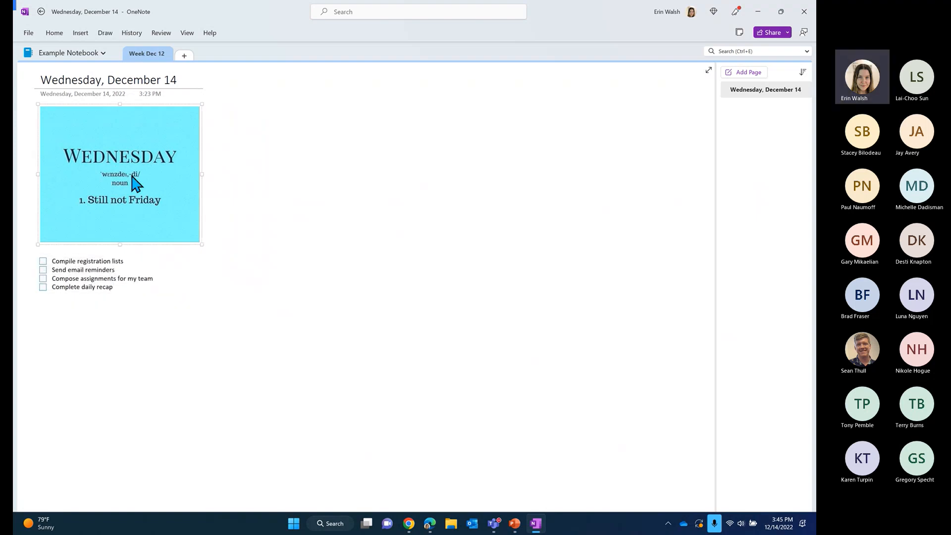
right_click(132, 176)
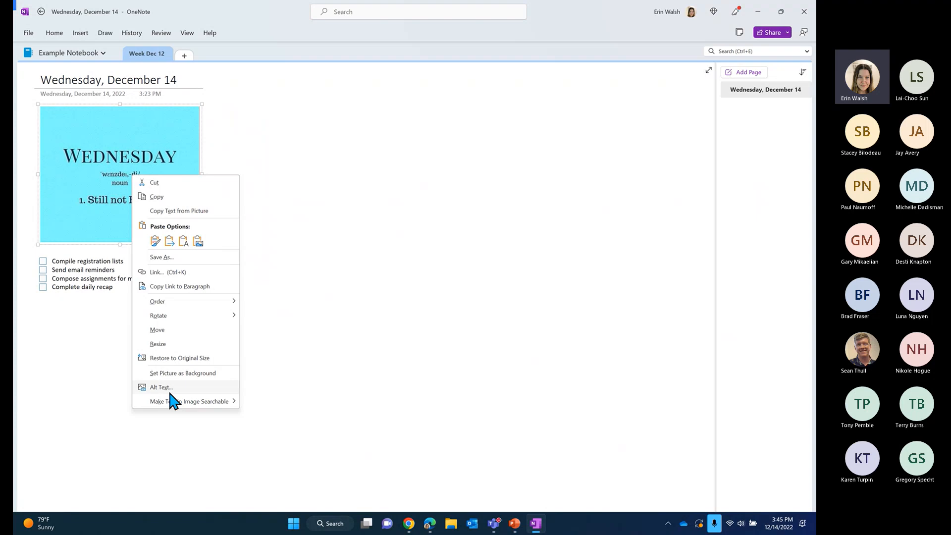
left_click(319, 155)
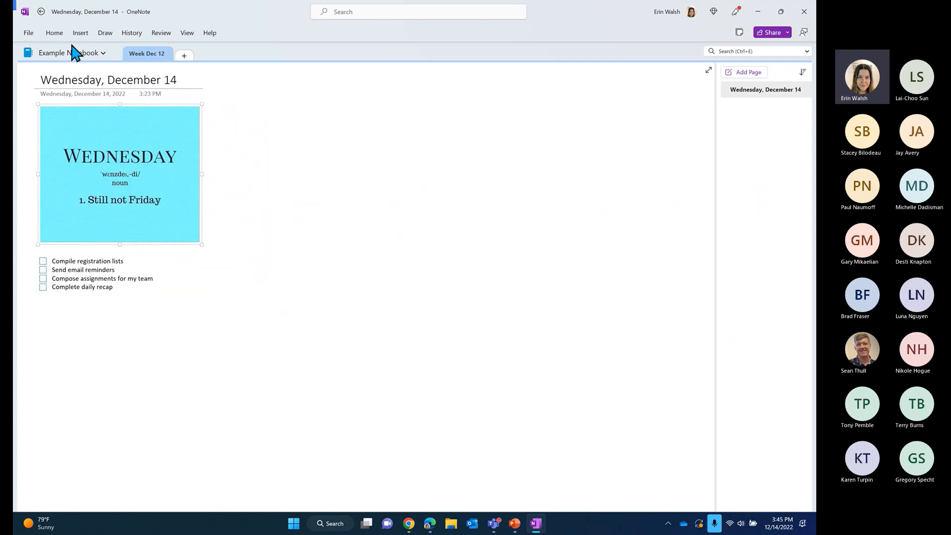
left_click(81, 33)
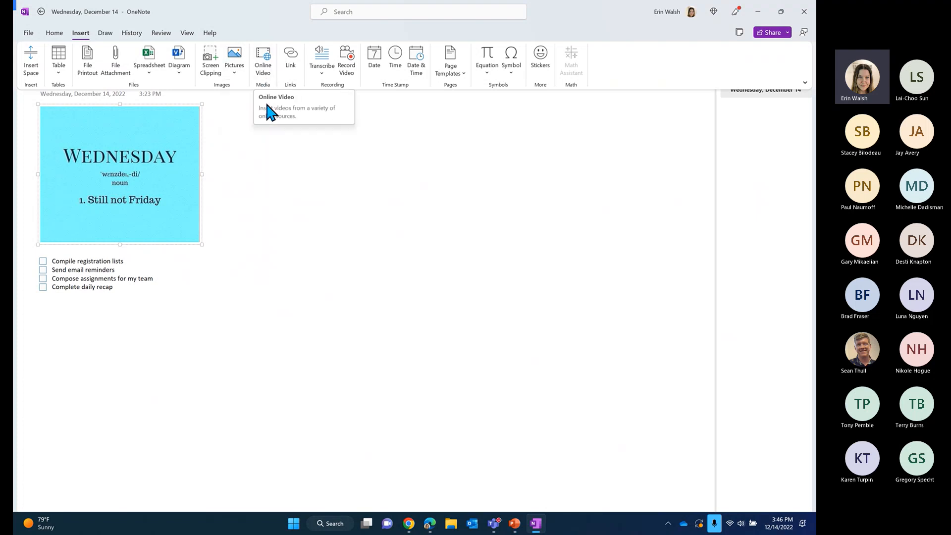
left_click(270, 156)
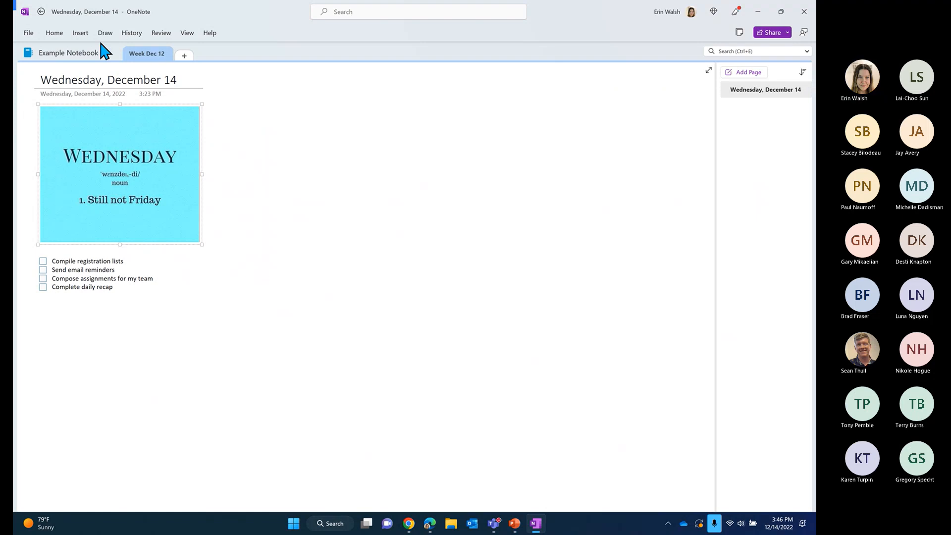
Add a page to the Week Dec 12 section from the Project Overview template in the Business category.
left_click(80, 34)
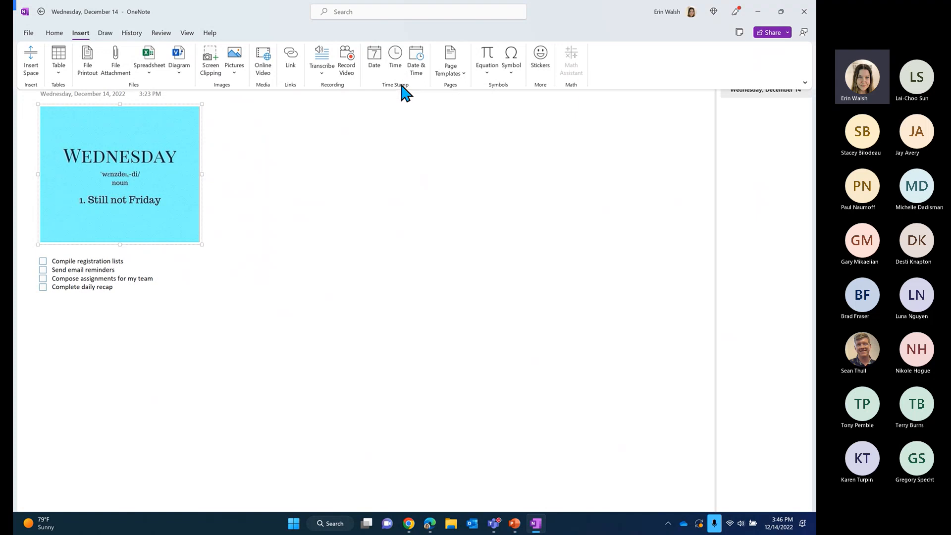
left_click(459, 73)
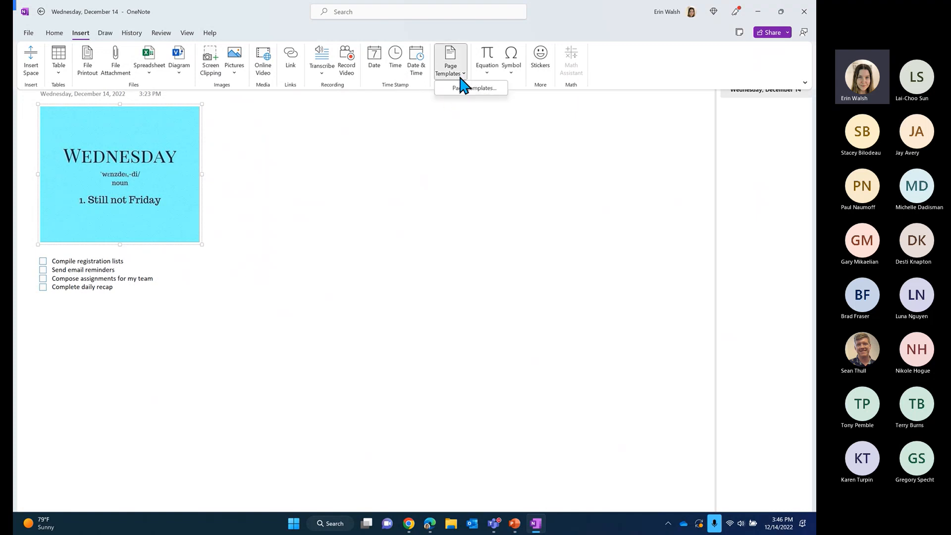
left_click(470, 87)
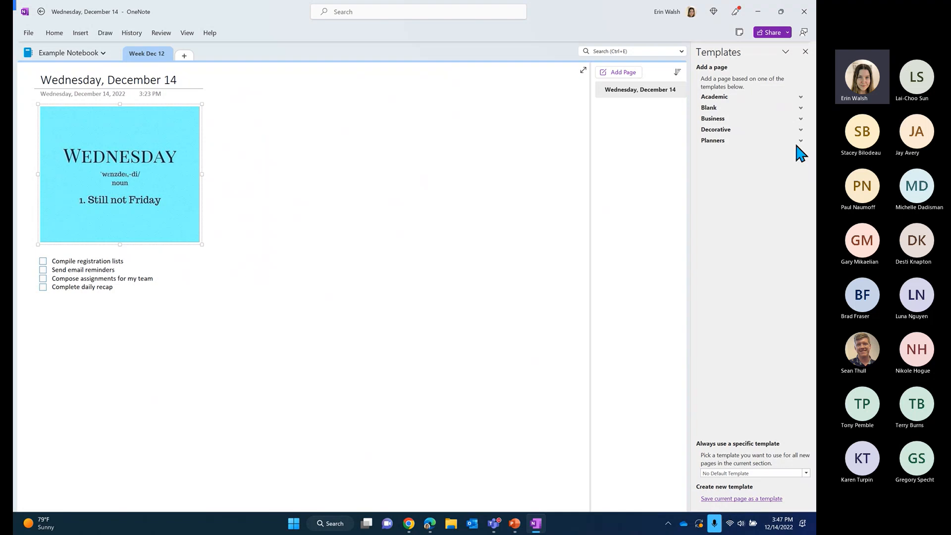
left_click(799, 118)
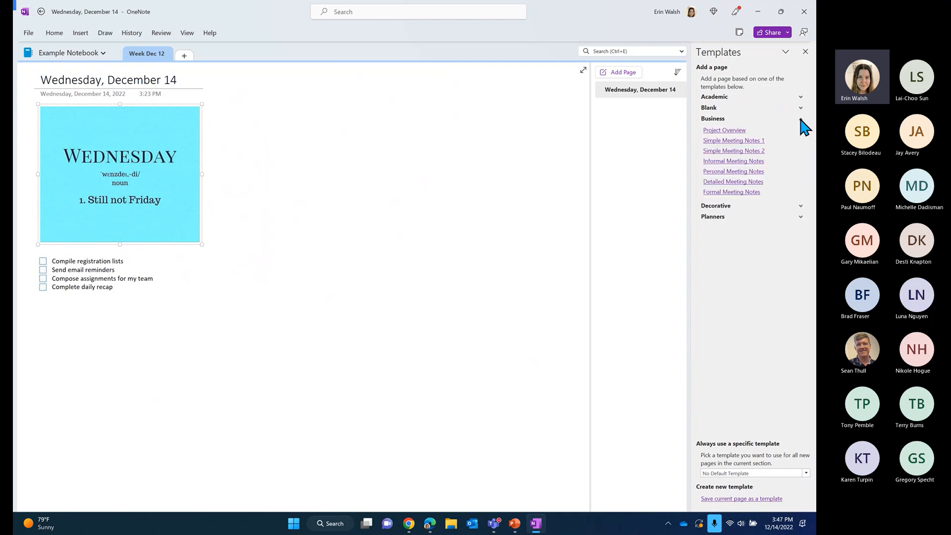
left_click(726, 133)
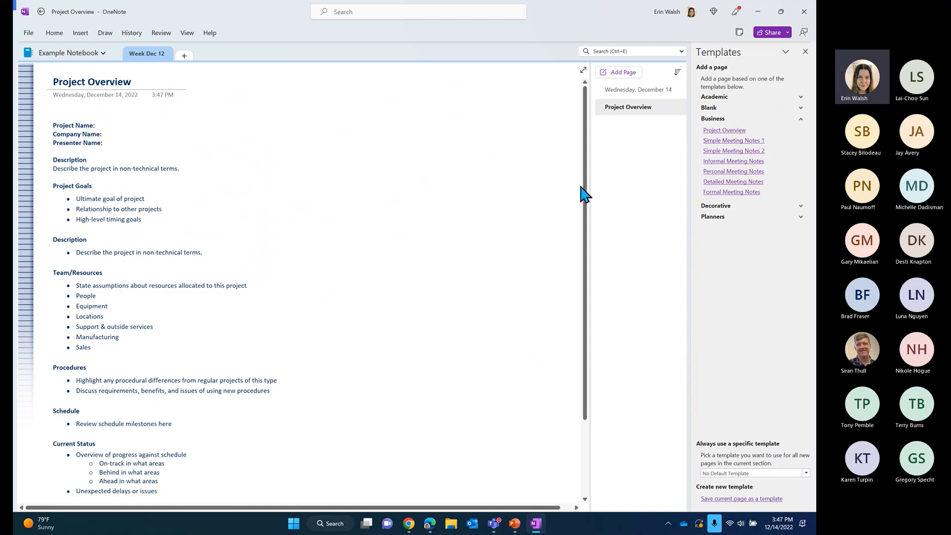
Undo adding the Project Overview template page.
left_click(80, 34)
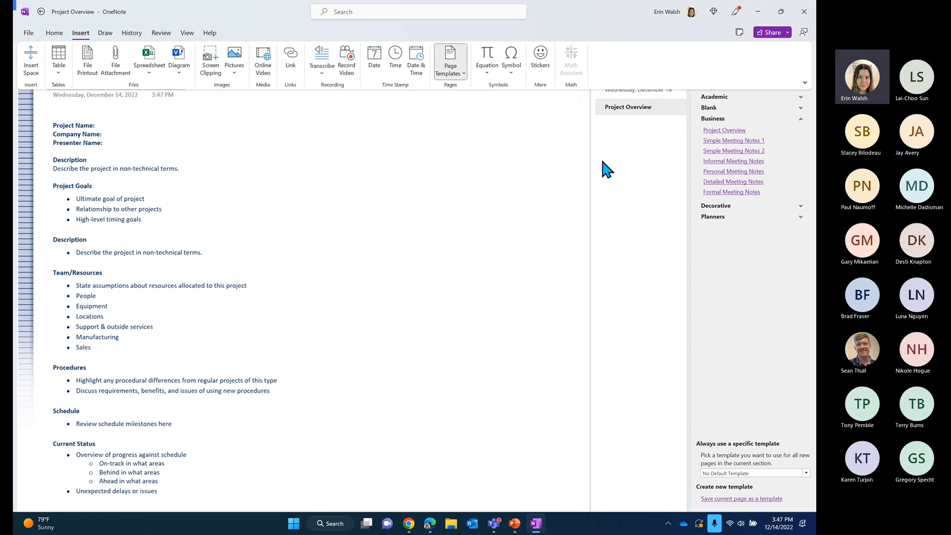
left_click(55, 34)
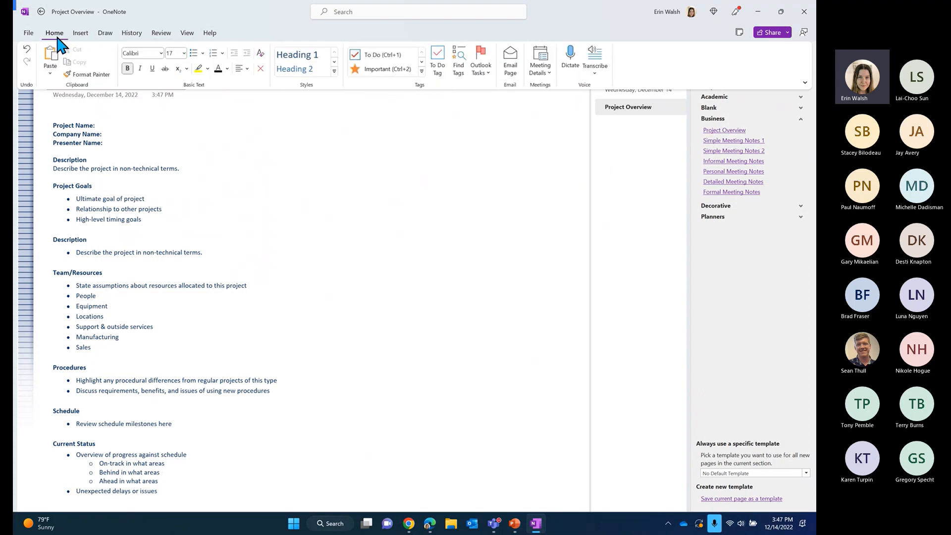
left_click(27, 48)
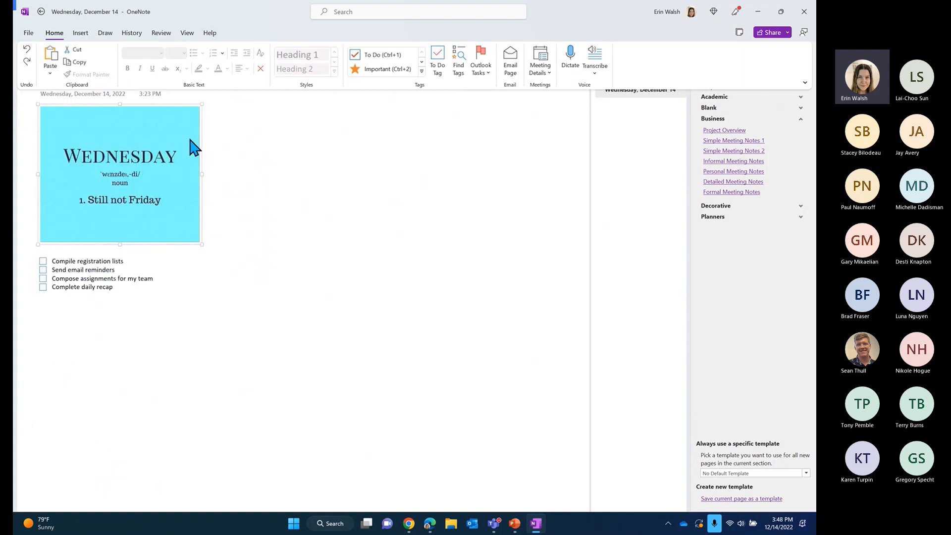
Write "2+2=" in a new note below the to-do list and select the equation text.
left_click(80, 33)
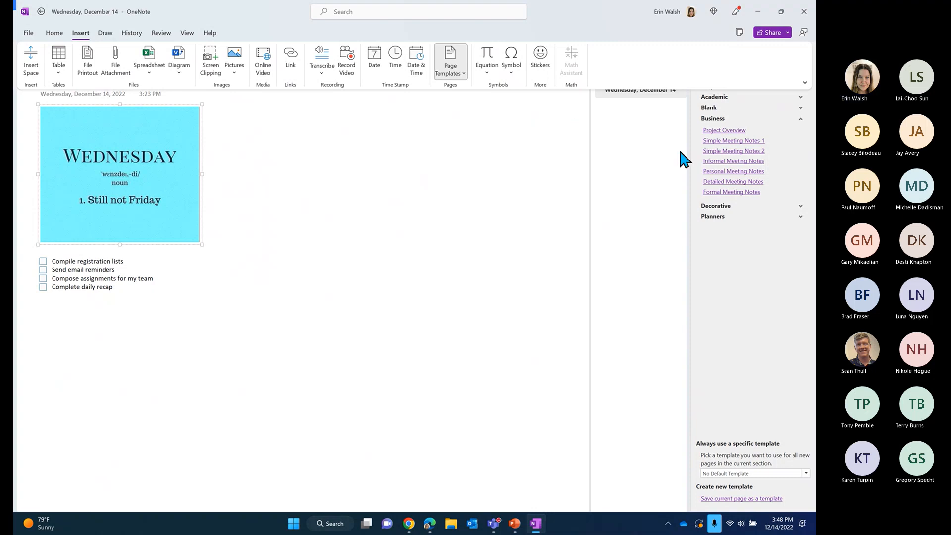
left_click(55, 332)
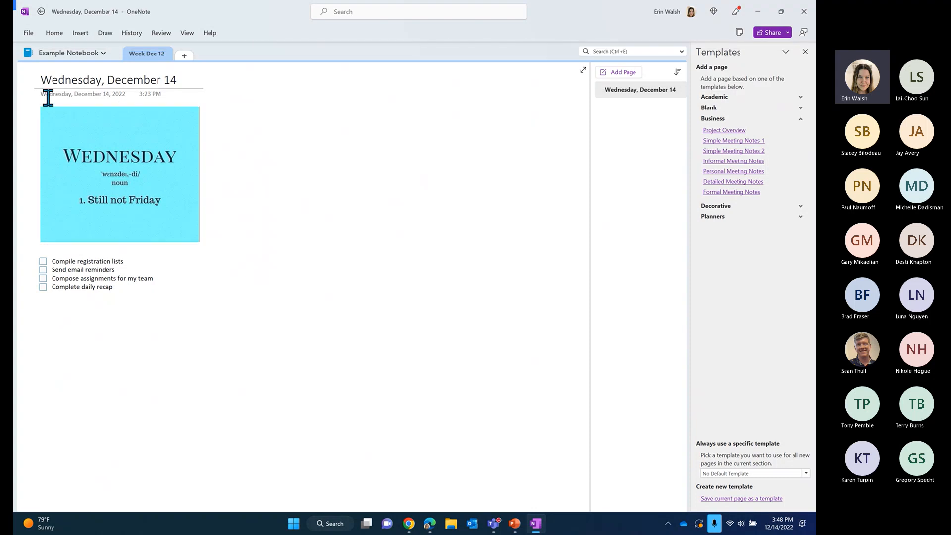
left_click(56, 33)
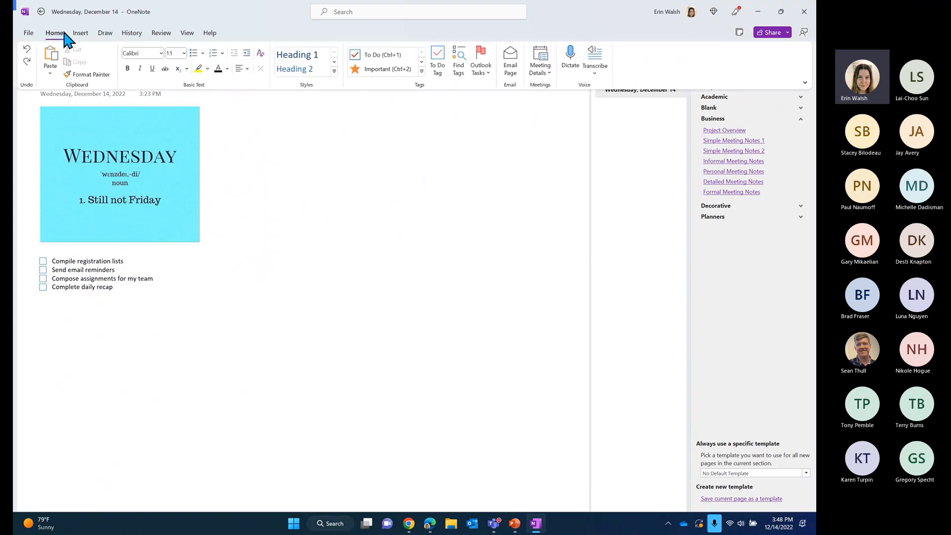
left_click(81, 33)
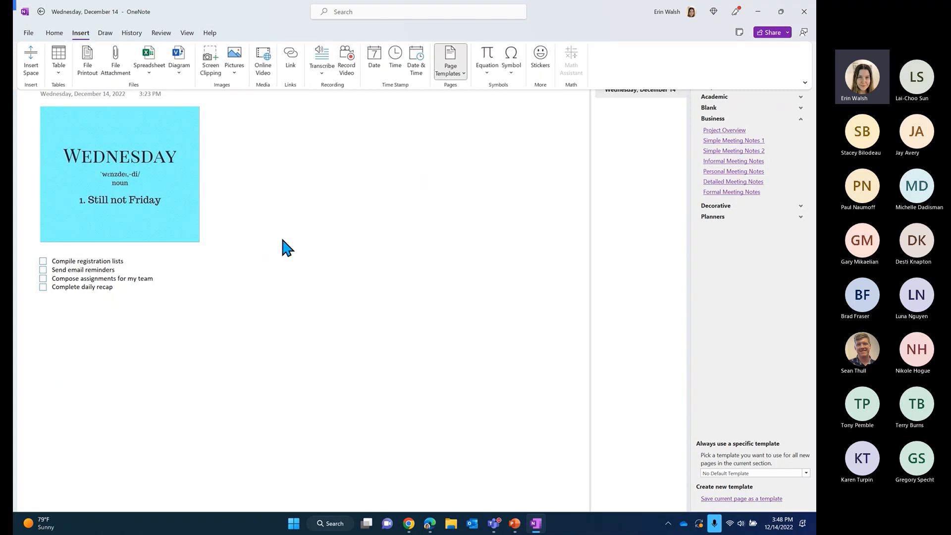
left_click(144, 303)
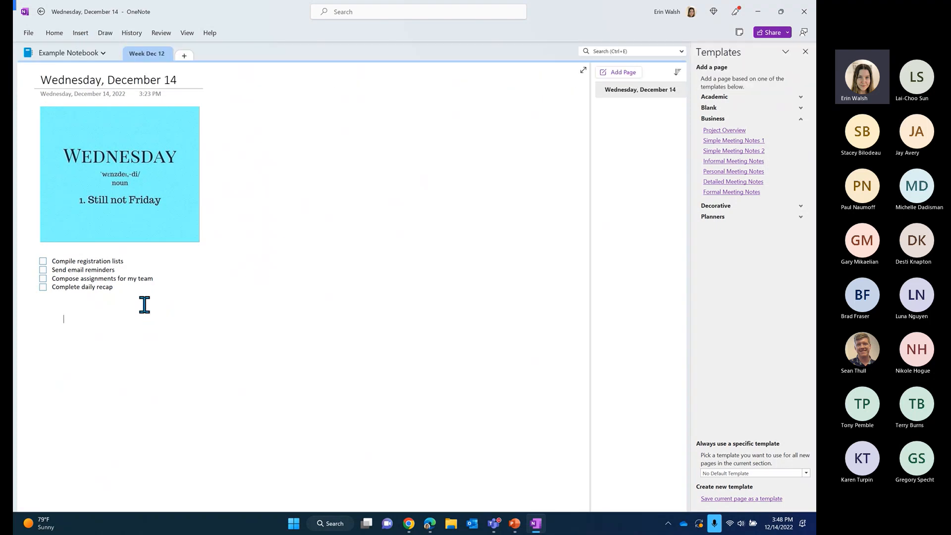
type("2+2=")
left_click_drag(82, 319, 62, 321)
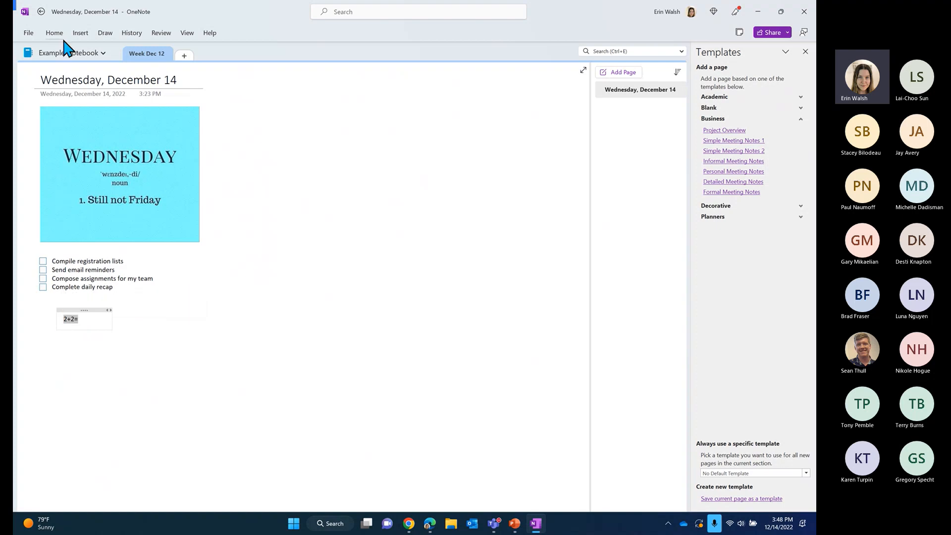
Delete the "2+2=" text below the to-do list and view the gallery of built-in equations.
left_click(80, 34)
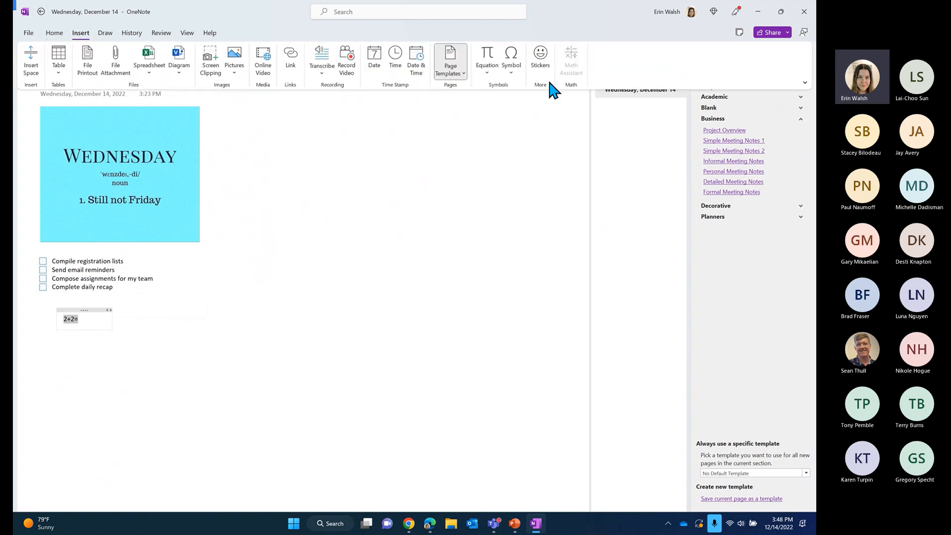
left_click(106, 33)
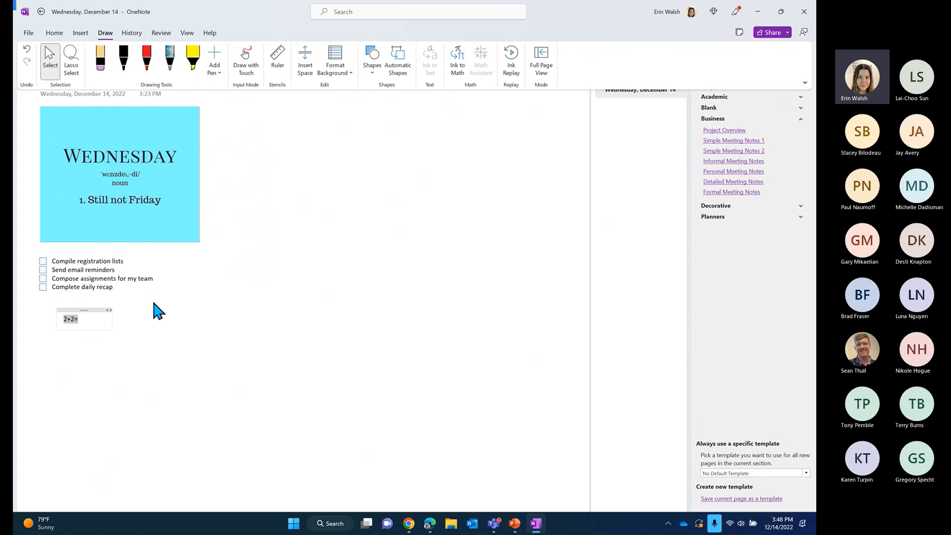
key("Delete")
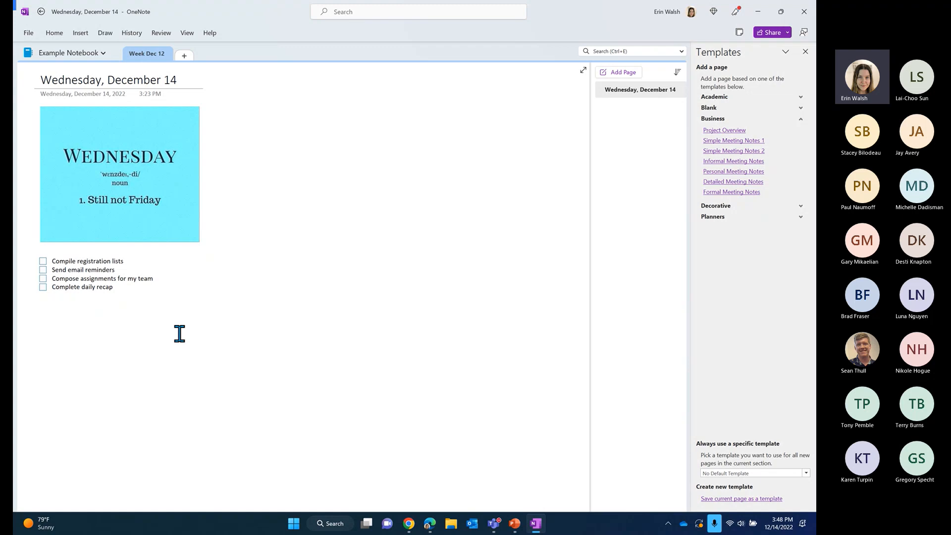
left_click(88, 33)
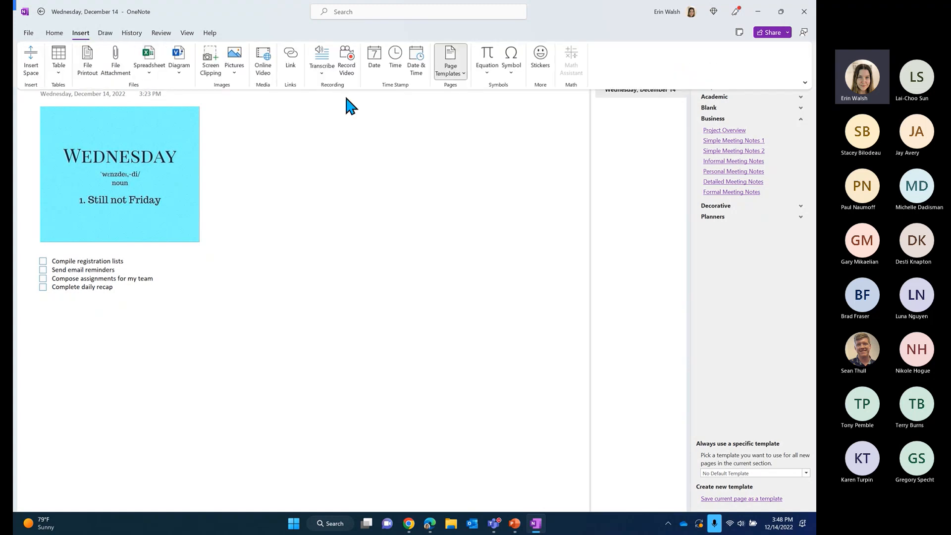
left_click(490, 73)
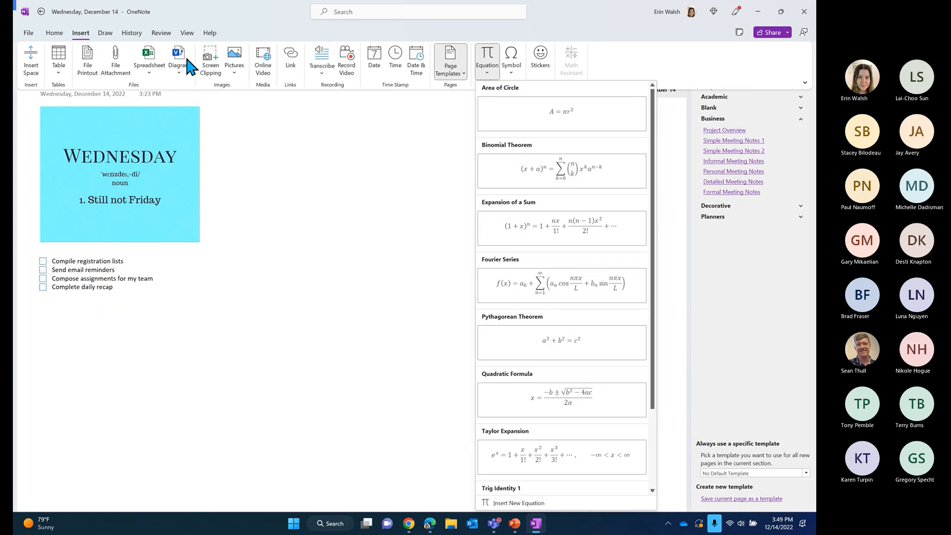
Handwrite a first name with the black 2.8 mm pen in the blank area beside the Wednesday picture.
left_click(105, 33)
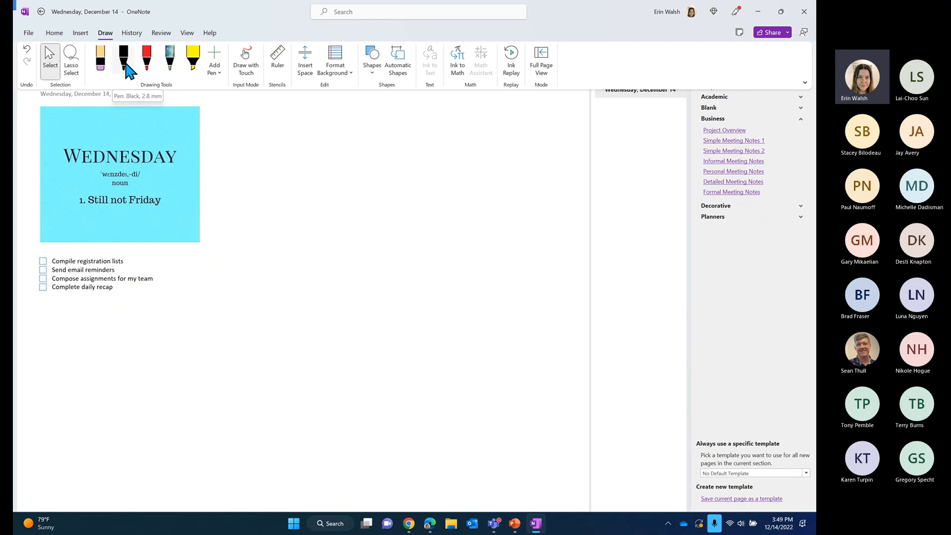
left_click(128, 63)
mouse_move(326, 208)
left_mouse_down()
mouse_move(312, 193)
mouse_move(317, 226)
mouse_move(365, 213)
mouse_move(364, 242)
mouse_move(411, 221)
mouse_move(421, 242)
mouse_move(435, 243)
left_mouse_up()
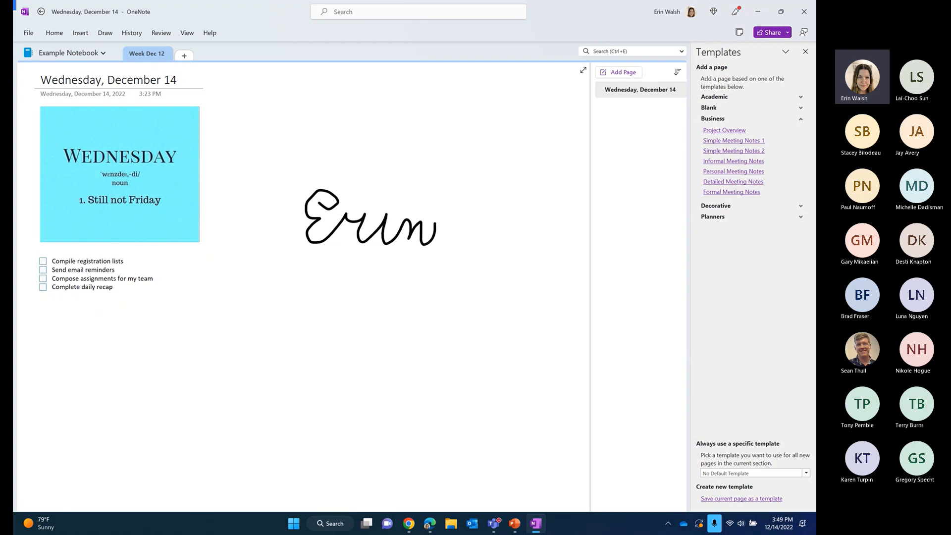
left_click_drag(384, 196, 391, 197)
Undo the handwritten name and the stray ink dot, bringing back the "2+2=" text.
left_click(105, 32)
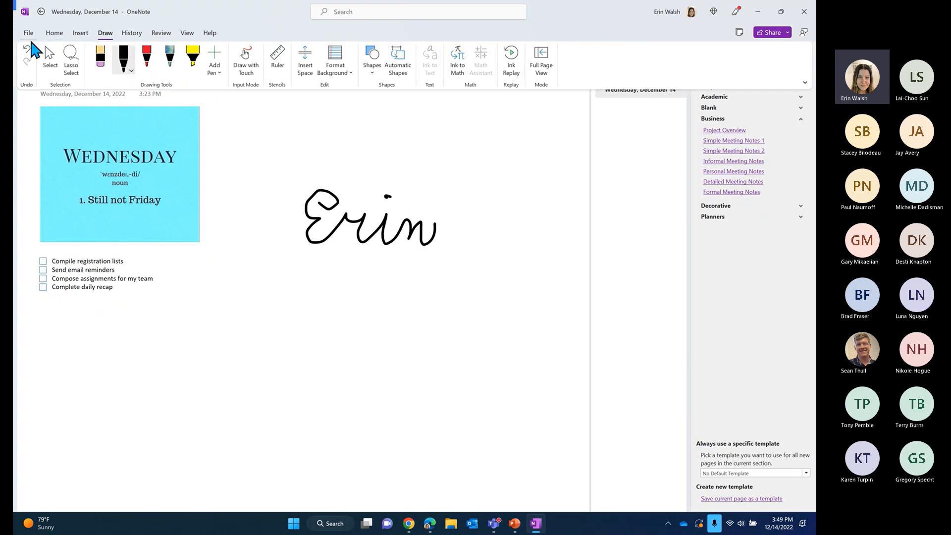
left_click(28, 48)
left_click(28, 50)
left_click(28, 51)
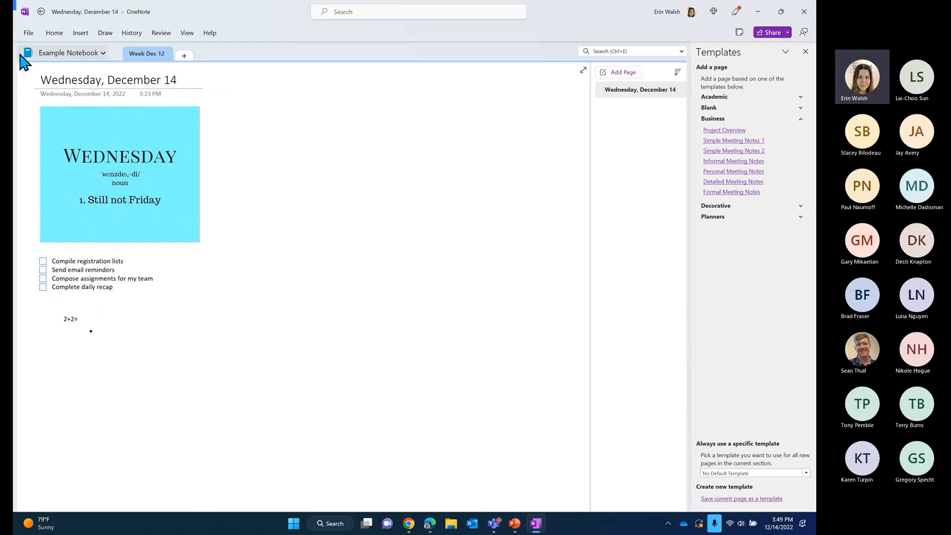
left_click(55, 35)
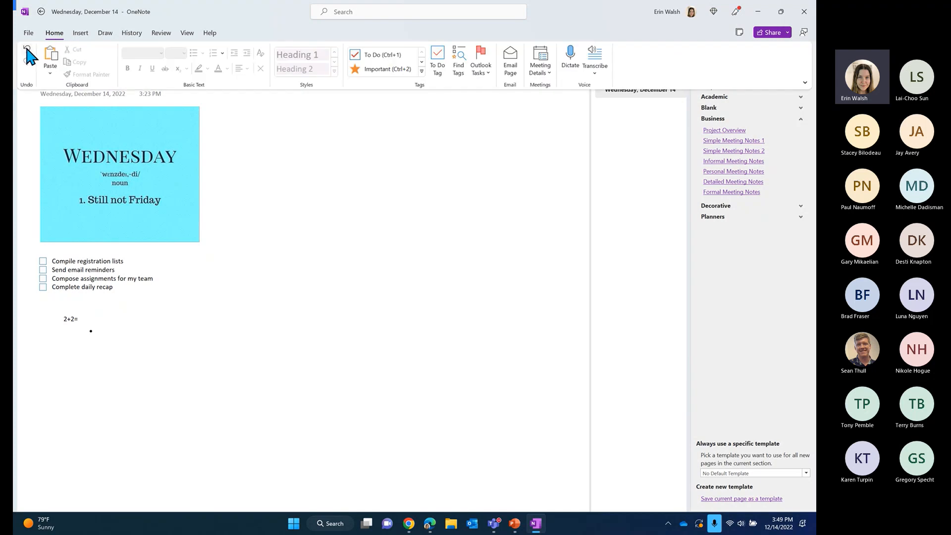
left_click(27, 48)
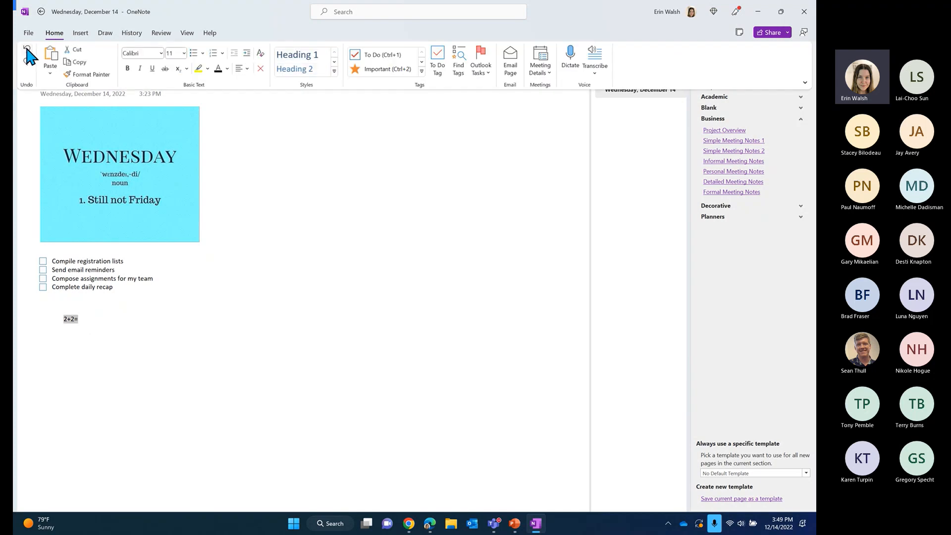
Switch from the black pen back to the Select tool.
left_click(106, 34)
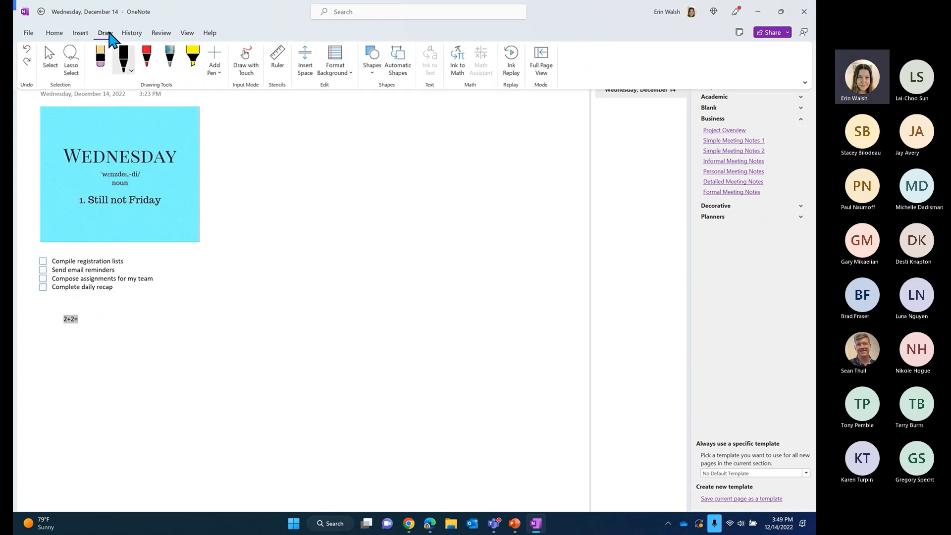
left_click(131, 71)
left_click(129, 58)
left_click(51, 62)
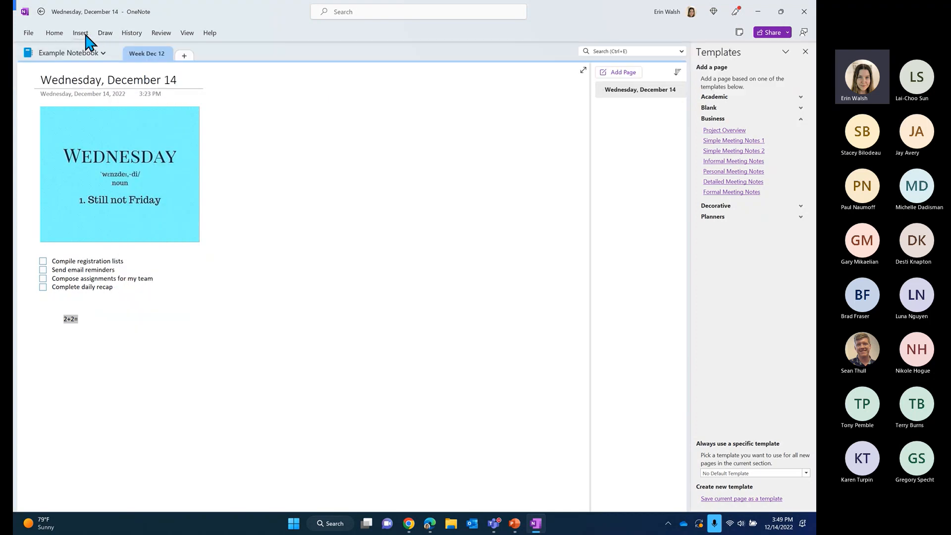
Erase the "2+2=" text in the note below the to-do list.
left_click(104, 34)
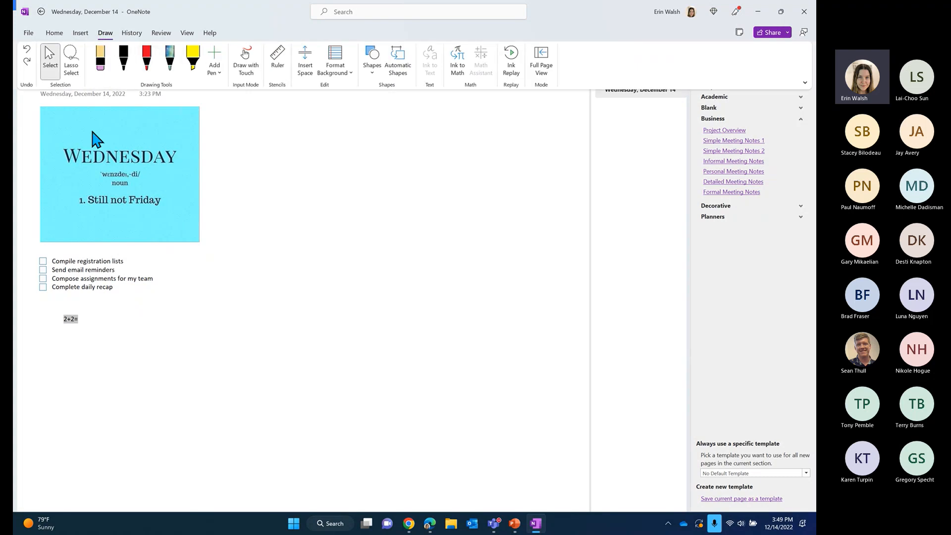
left_click(84, 319)
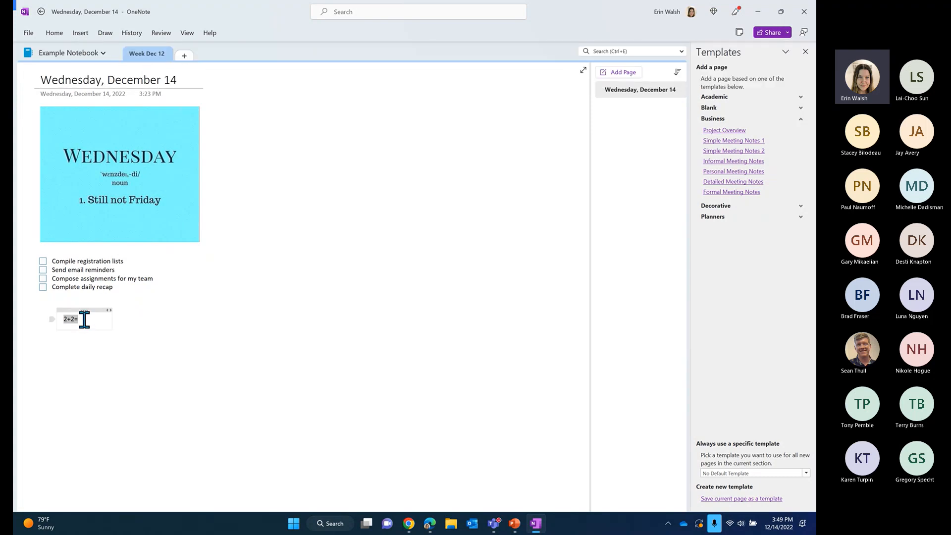
key("BackSpace")
key("BackSpace")
key("BackSpace")
key("BackSpace")
Display the ruler, move it across the page and rotate it to several angles, ending at 9°.
left_click(105, 33)
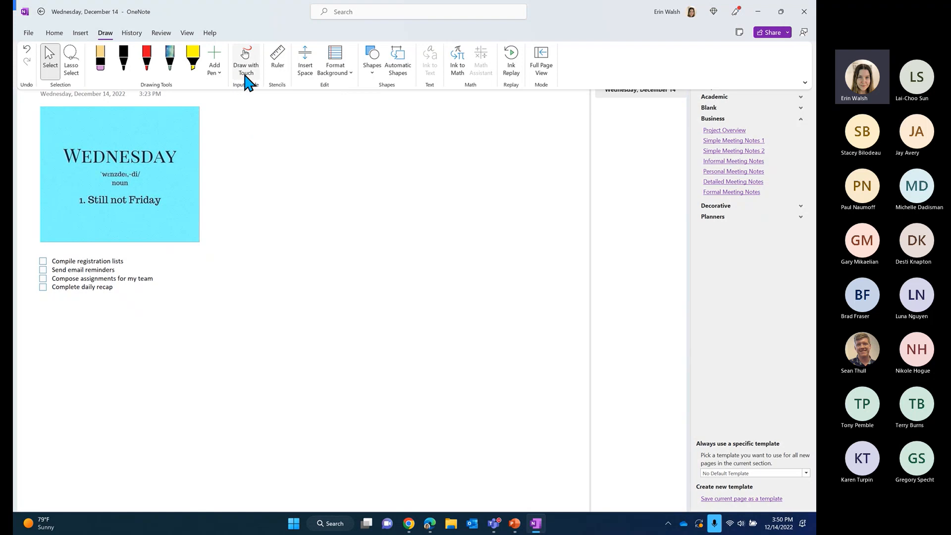
left_click(277, 59)
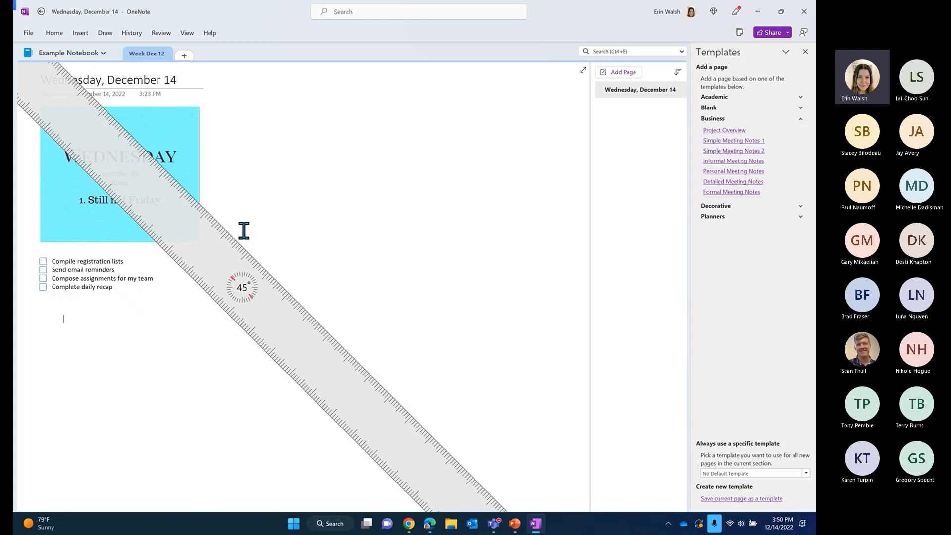
left_click_drag(242, 282, 276, 303)
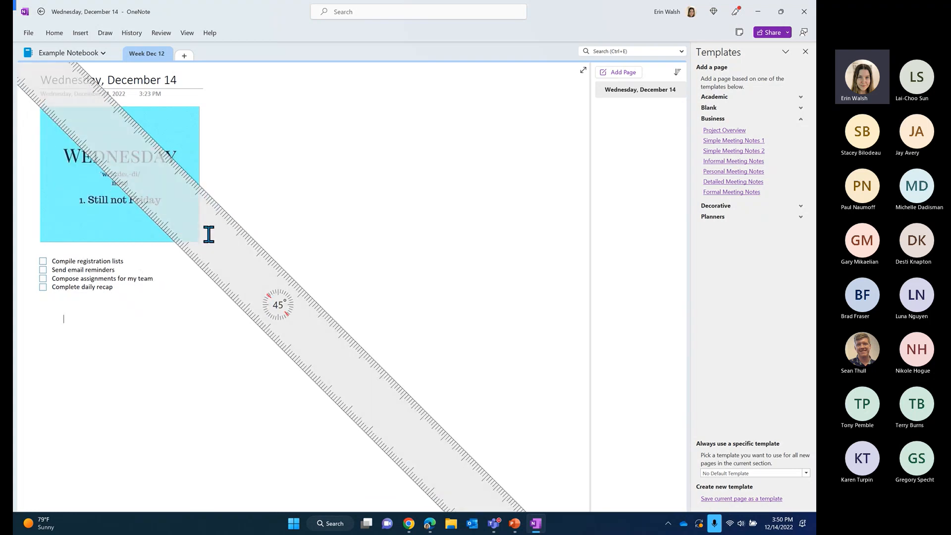
left_click_drag(208, 234, 244, 228)
scroll(245, 228, "down", 10)
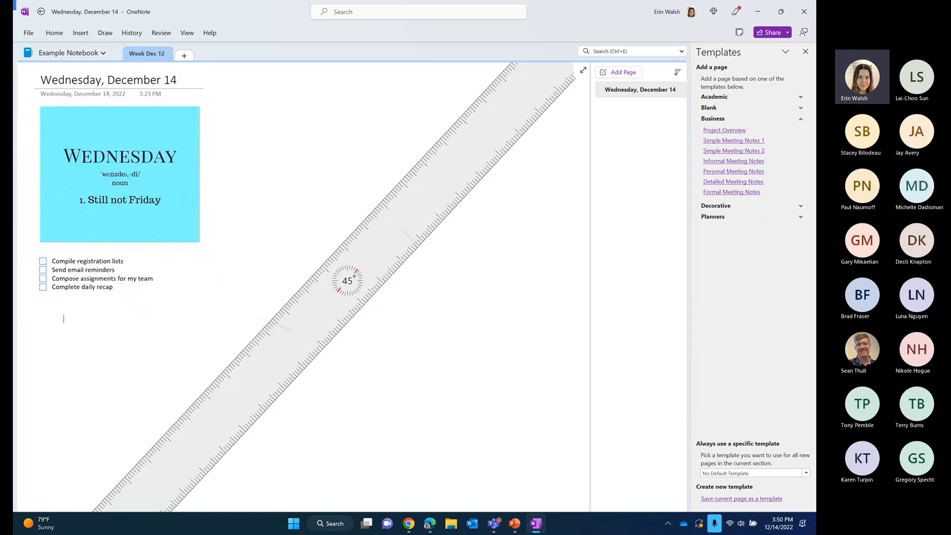
scroll(347, 280, "down", 10)
scroll(349, 278, "up", 10)
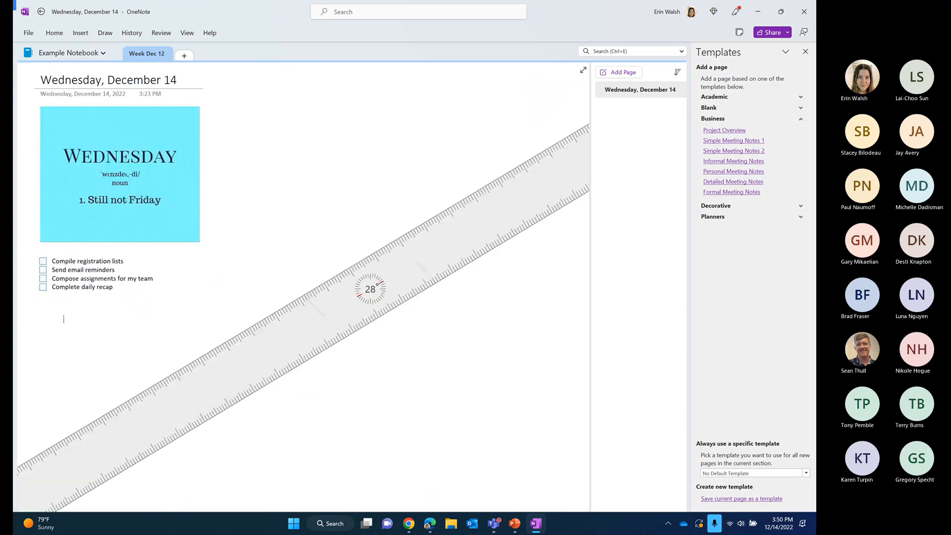
scroll(370, 282, "down", 10)
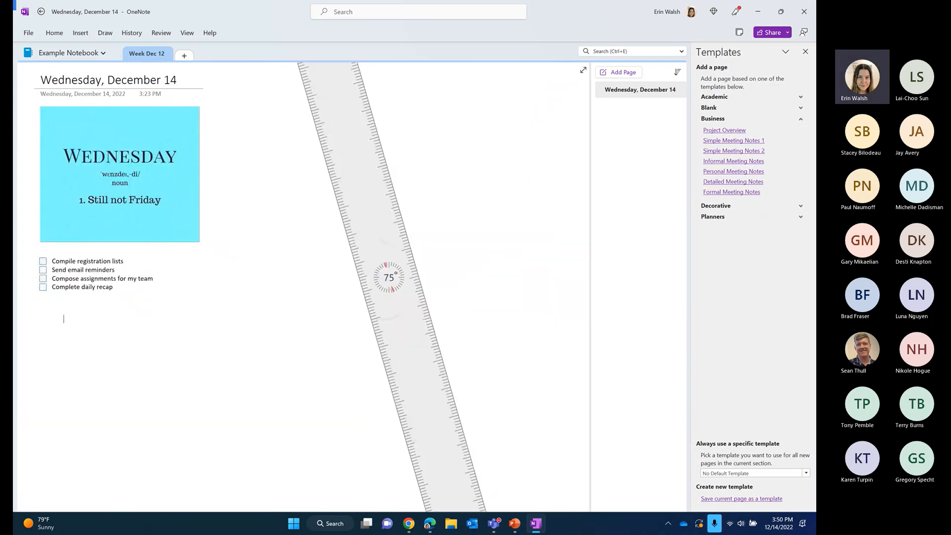
scroll(379, 280, "up", 10)
scroll(363, 282, "down", 10)
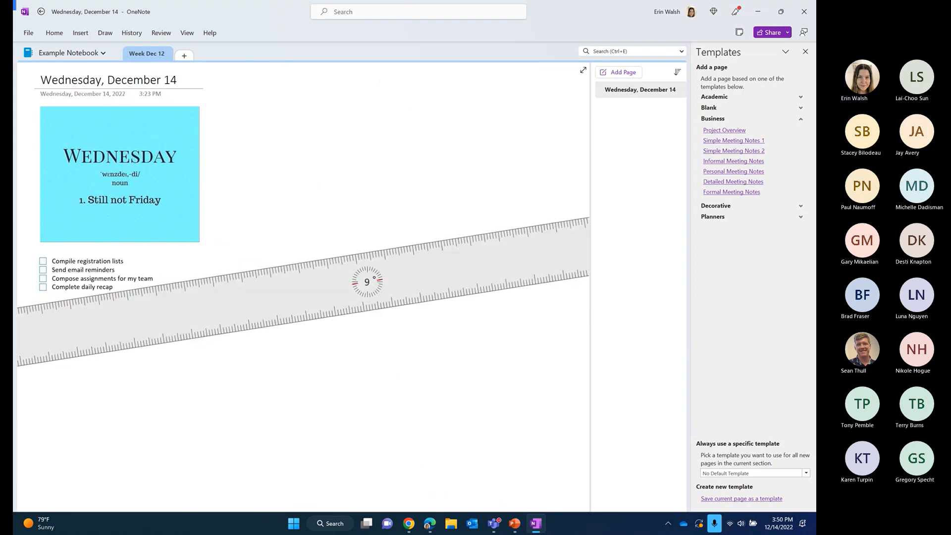
Hide the ruler and delete the "2+2=" text from below the to-do list.
left_click(99, 36)
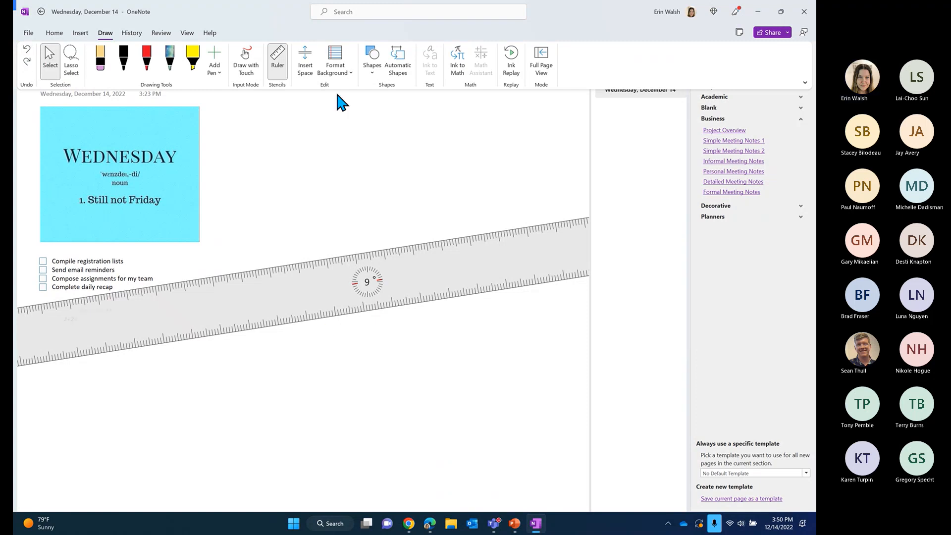
left_click(278, 68)
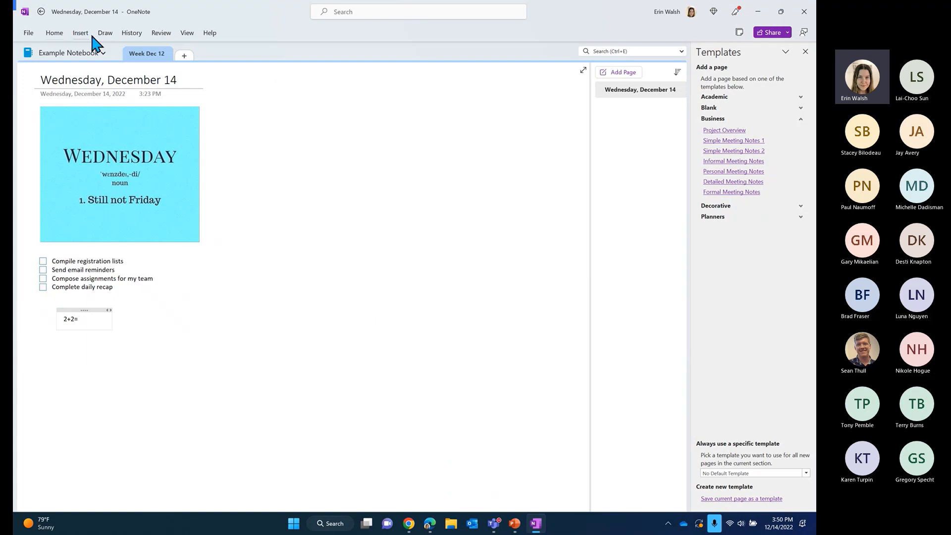
left_click(104, 34)
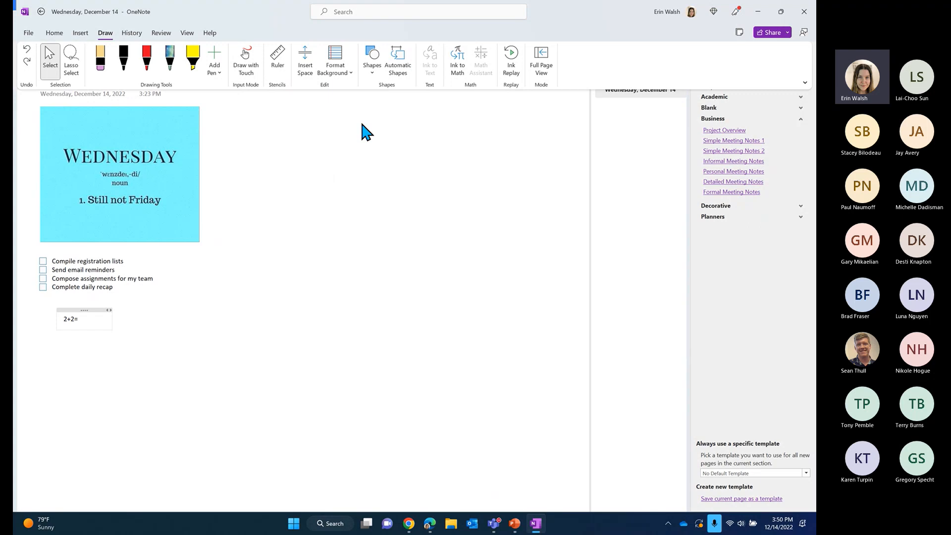
right_click(76, 313)
left_click(97, 316)
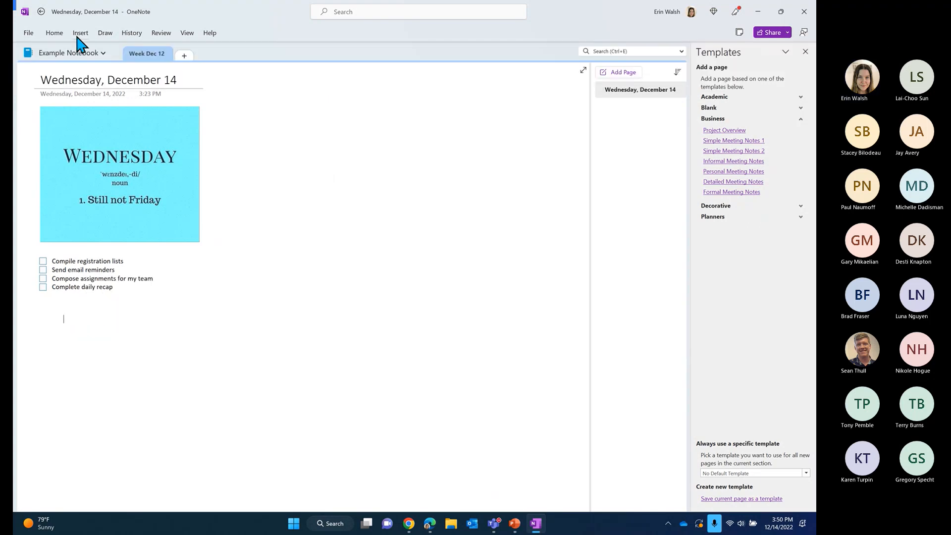
Apply the narrowest rule lines to the page background and change them to the widest rule lines.
left_click(104, 35)
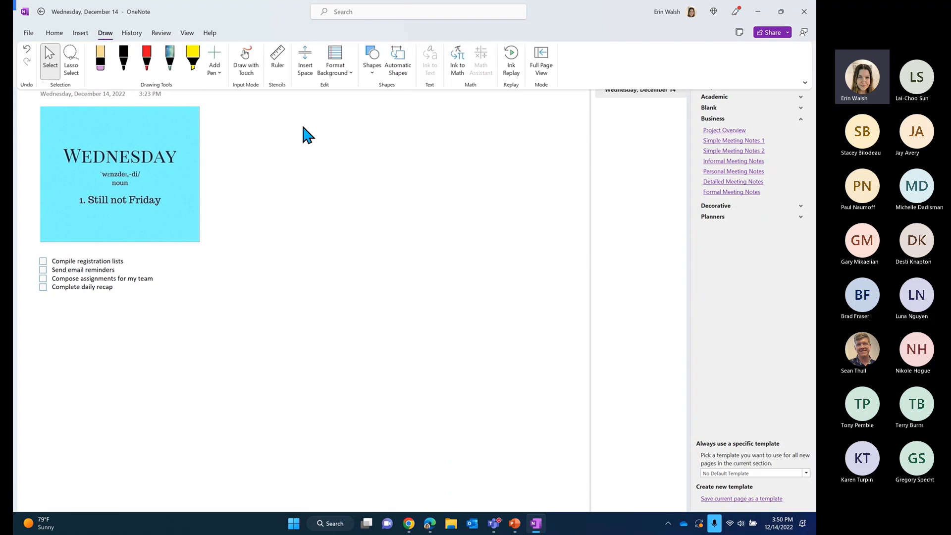
left_click(349, 74)
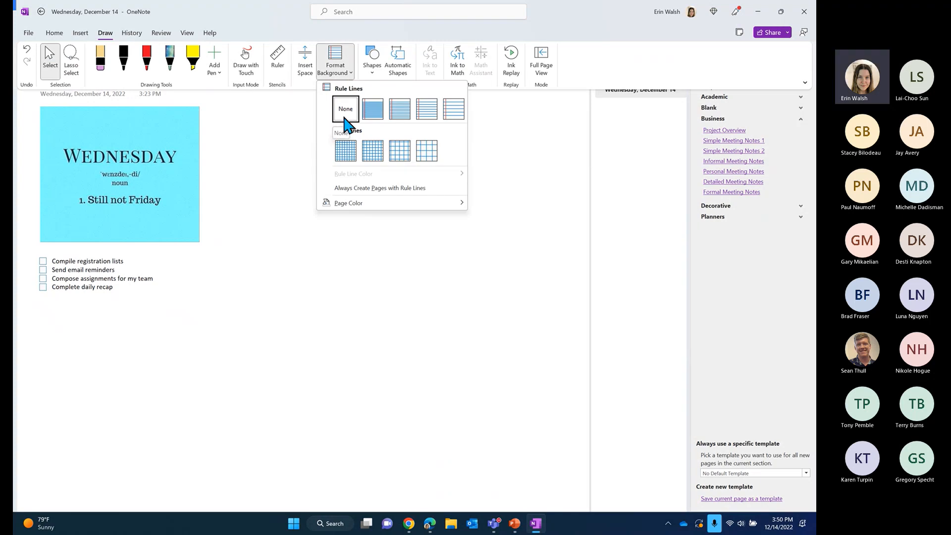
left_click(376, 112)
left_click(349, 74)
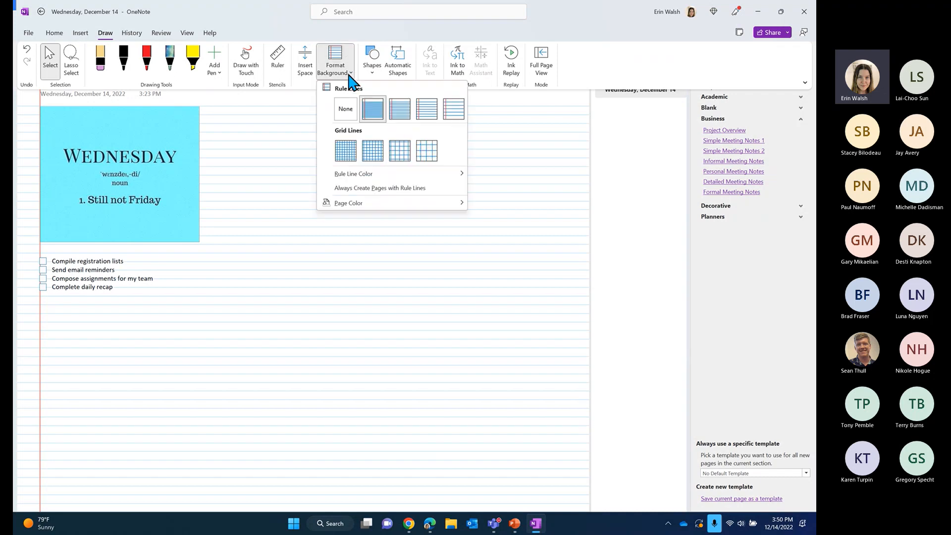
left_click(454, 110)
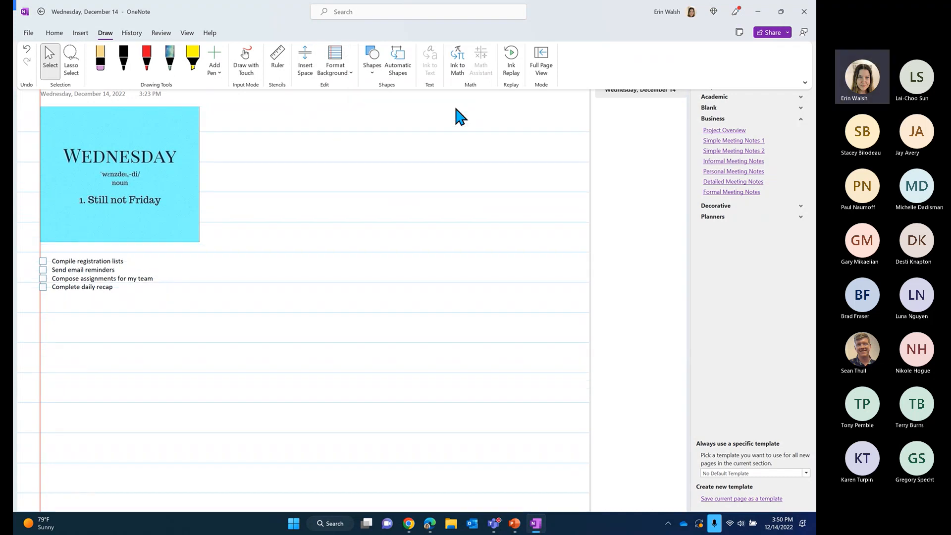
Replace the rule lines with the largest grid and change it to the next smaller grid size.
left_click(350, 73)
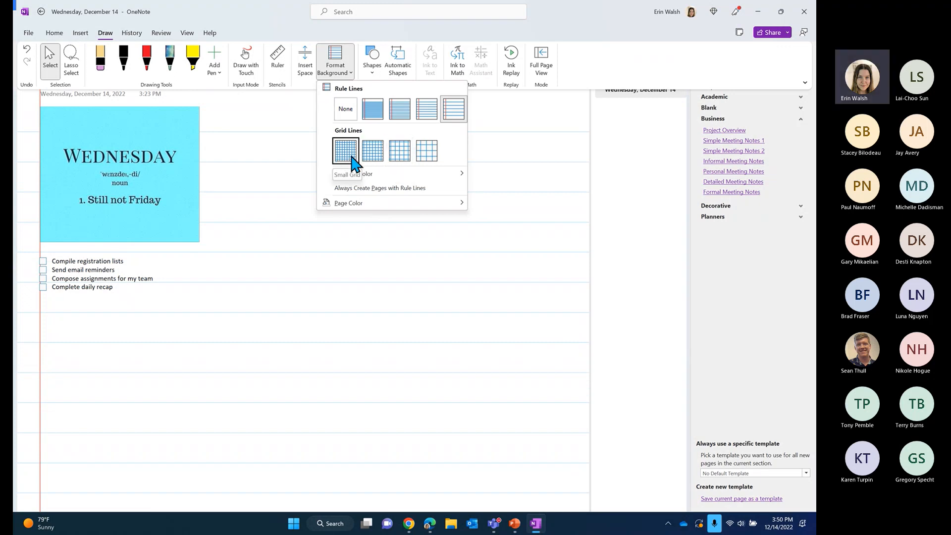
left_click(426, 151)
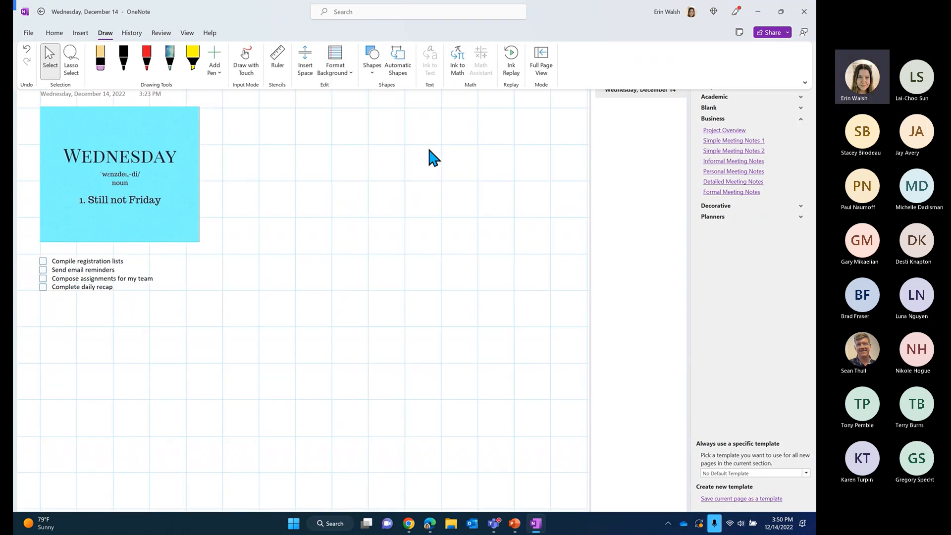
left_click(343, 67)
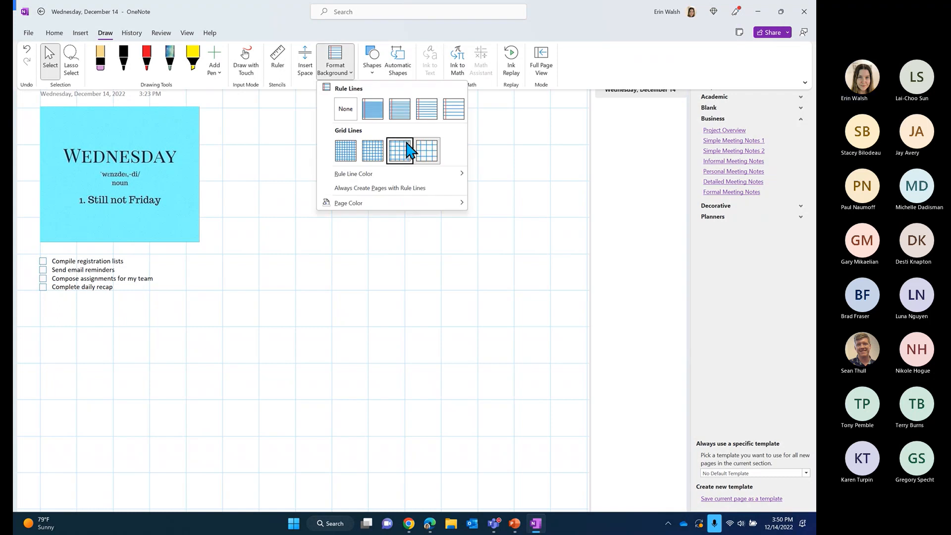
left_click(408, 150)
Remove the grid lines from the page background.
left_click(351, 72)
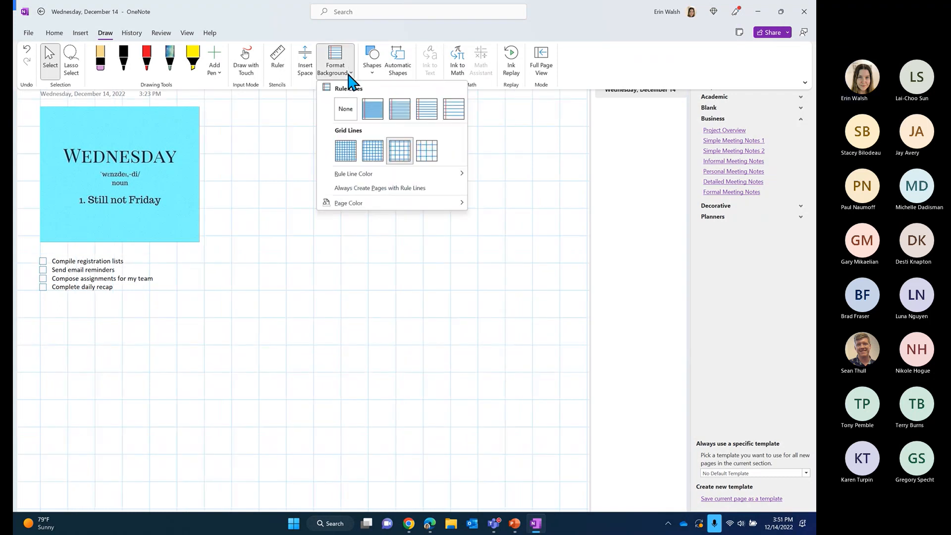
mouse_move(461, 171)
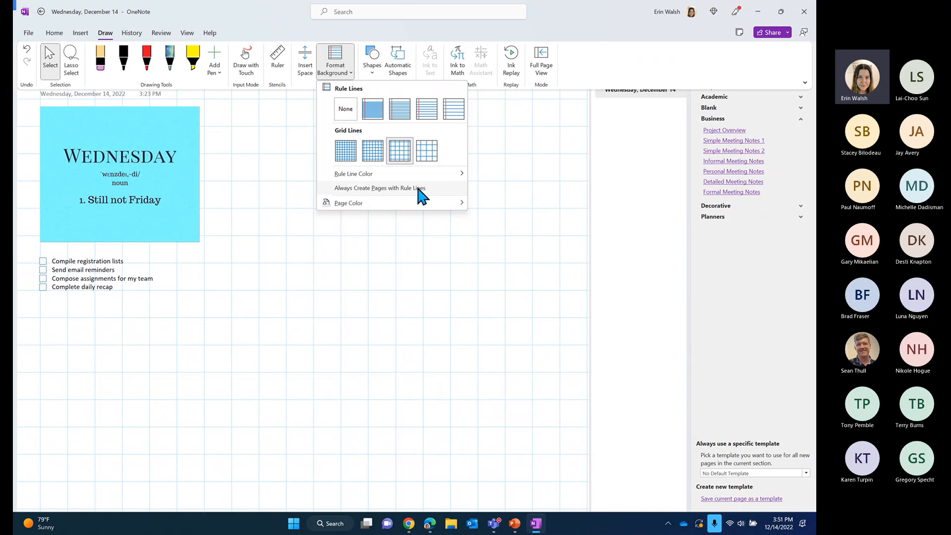
left_click(350, 109)
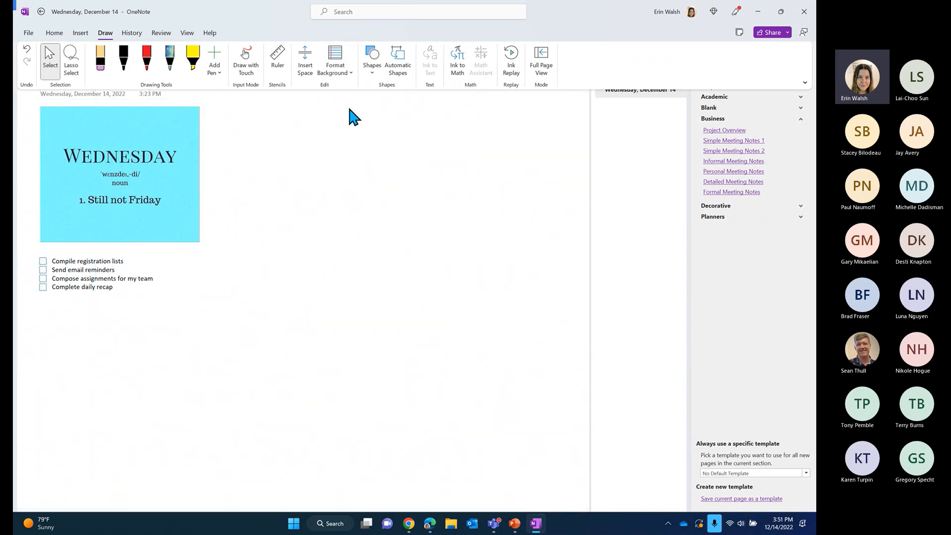
Apply the pale blue page color to the page and change it to pale teal.
left_click(351, 73)
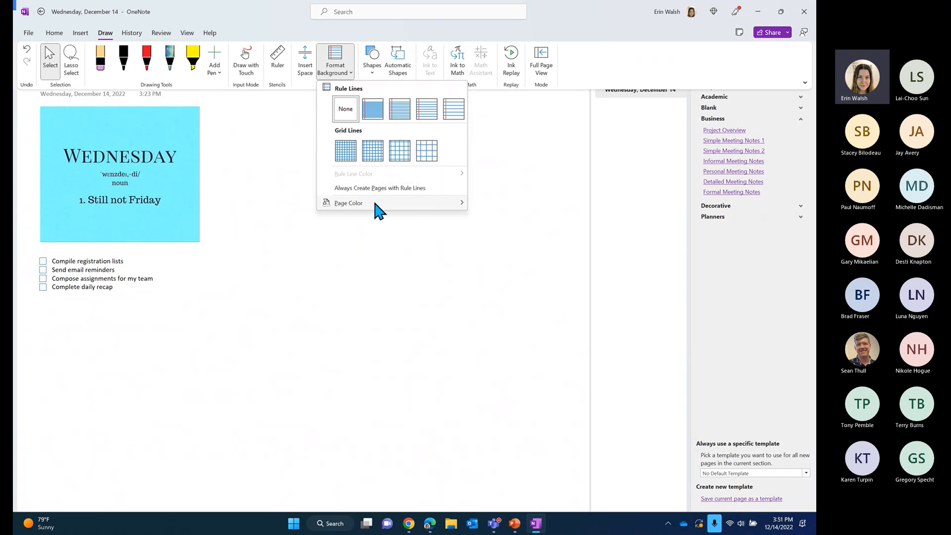
mouse_move(375, 203)
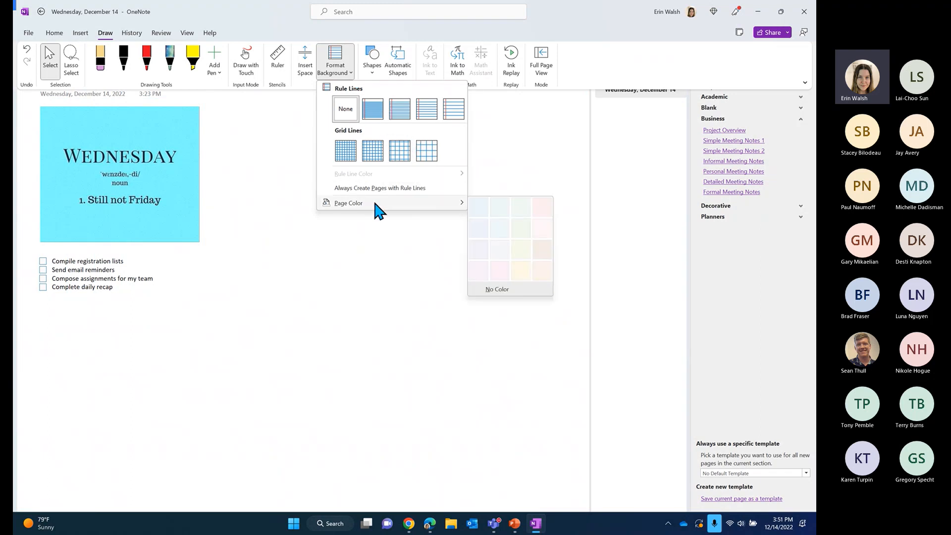
left_click(479, 205)
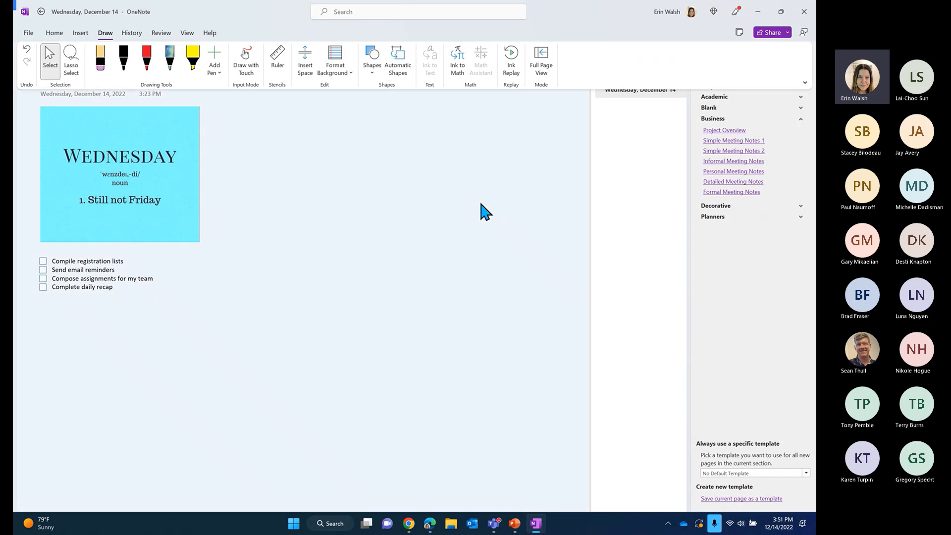
right_click(352, 72)
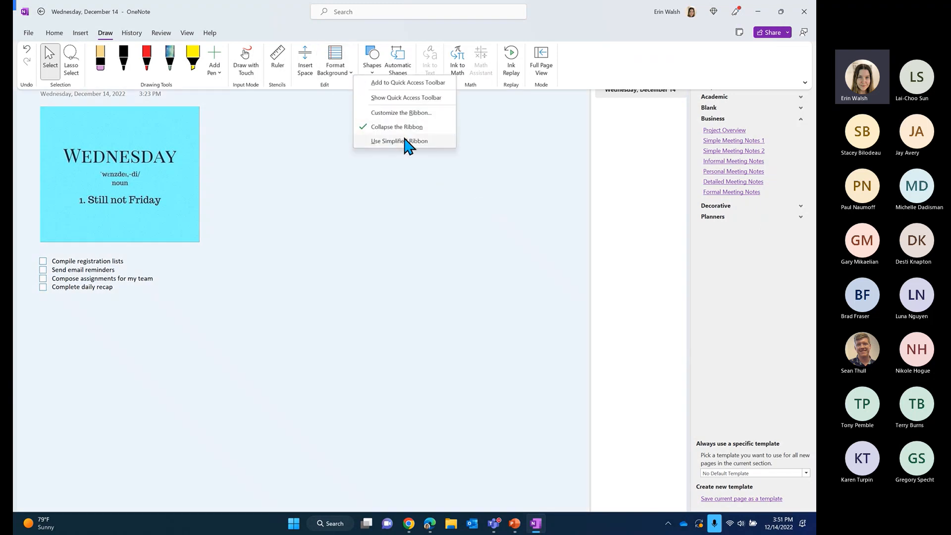
left_click(347, 69)
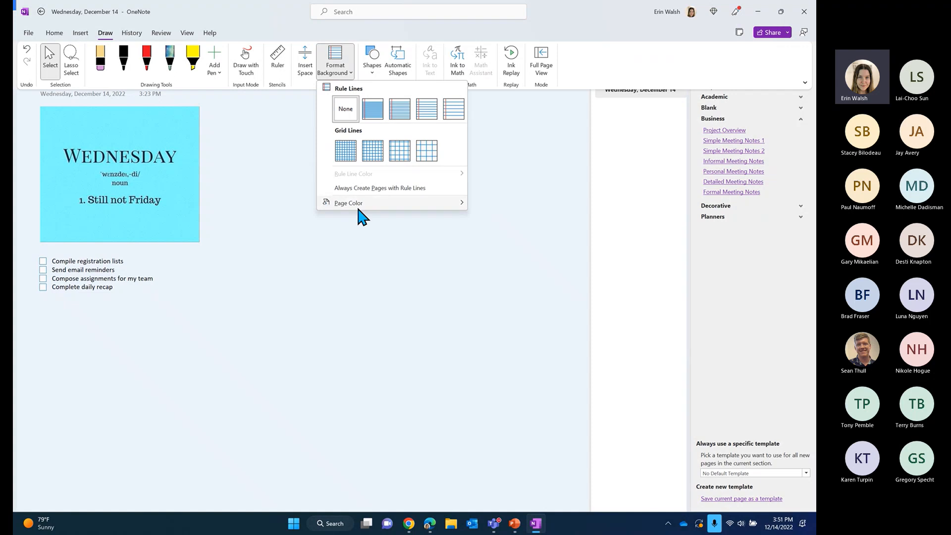
mouse_move(398, 203)
left_click(489, 208)
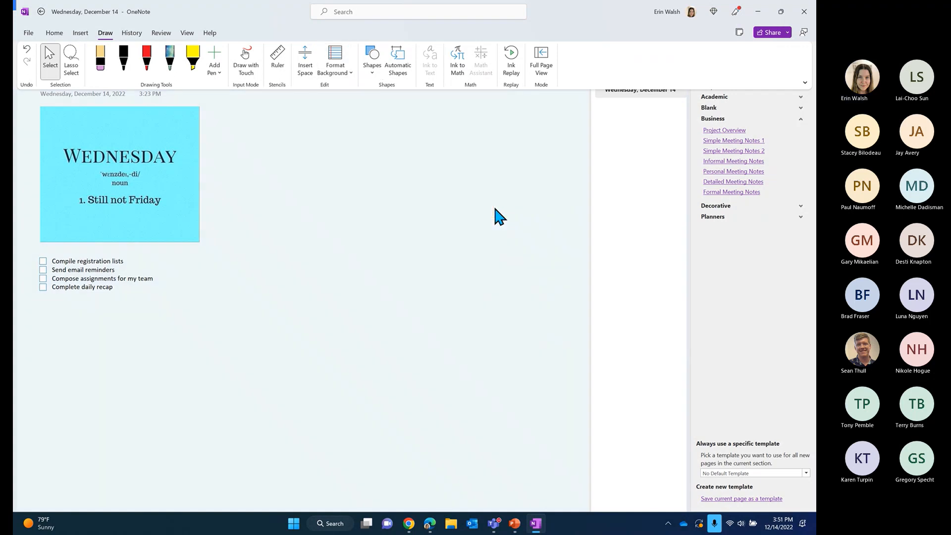
Clear the pale teal page color by setting it to No Color.
left_click(342, 74)
mouse_move(388, 204)
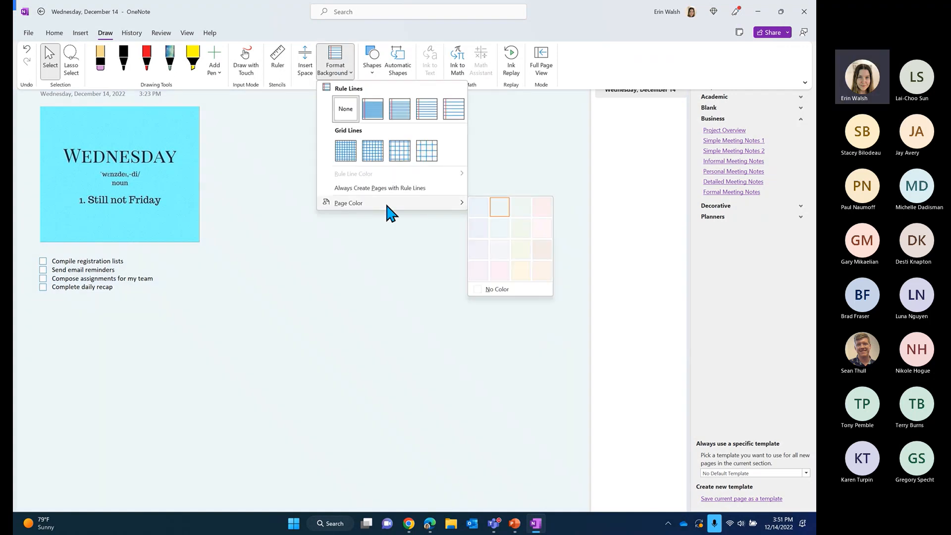
left_click(491, 286)
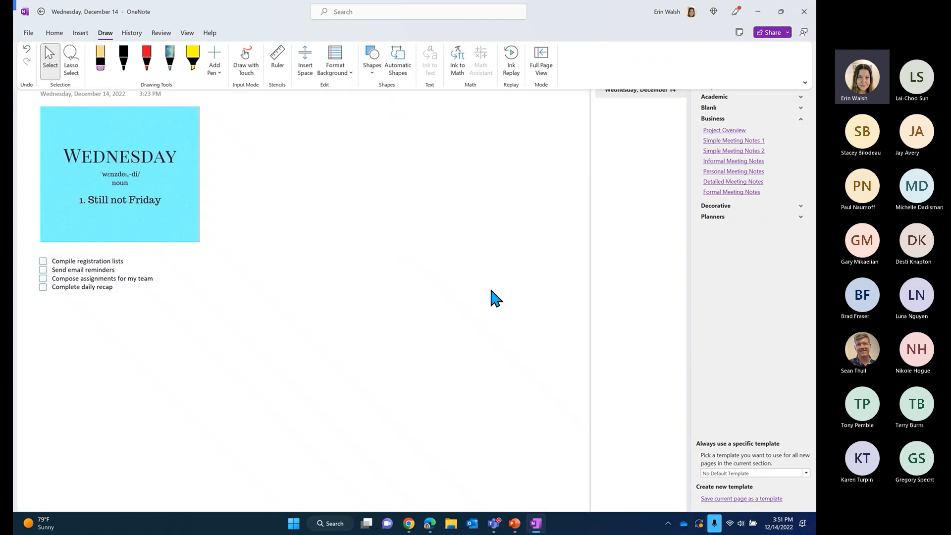
Apply the pale blue page color to the page again.
left_click(347, 70)
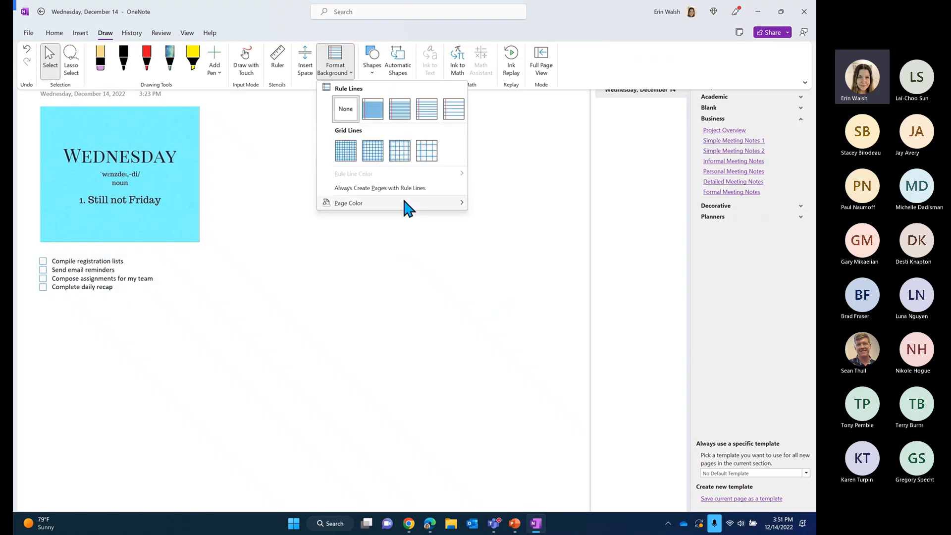
mouse_move(404, 200)
left_click(485, 209)
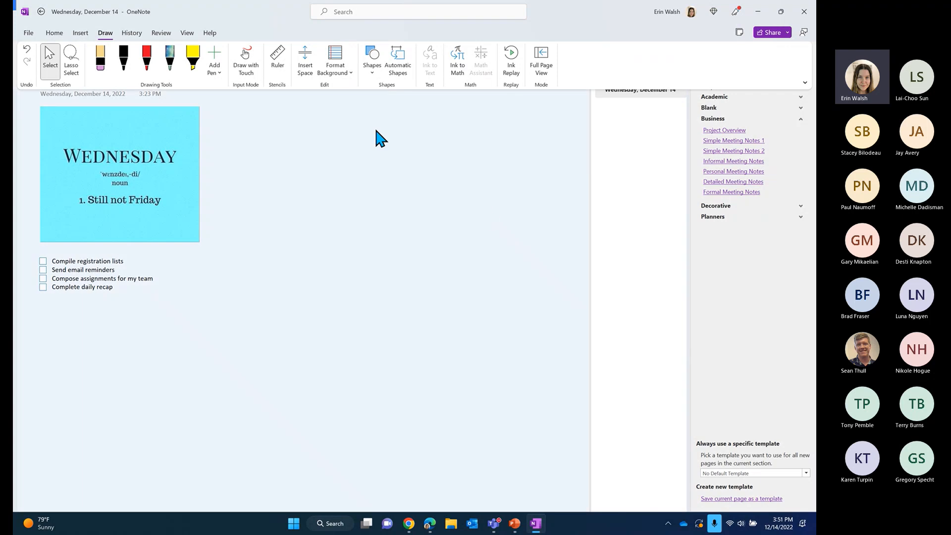
right_click(352, 73)
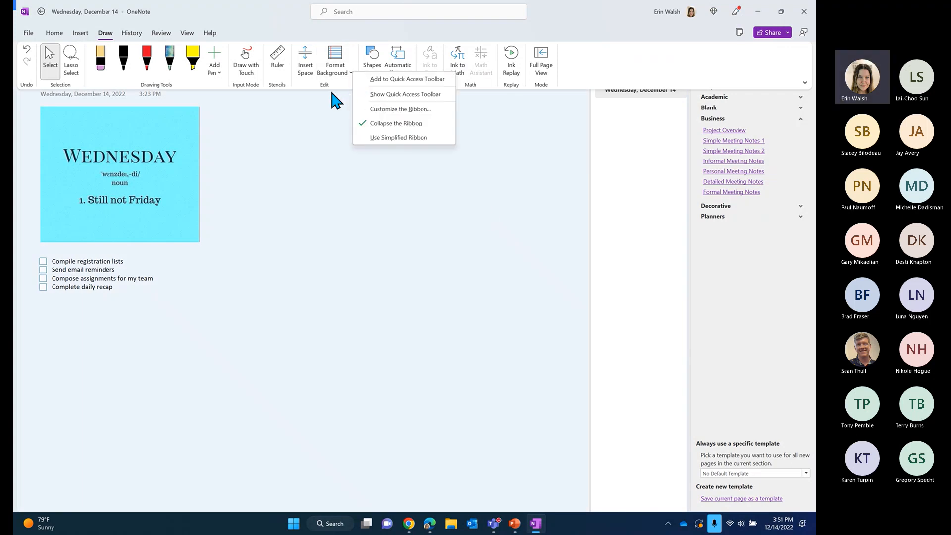
left_click(364, 95)
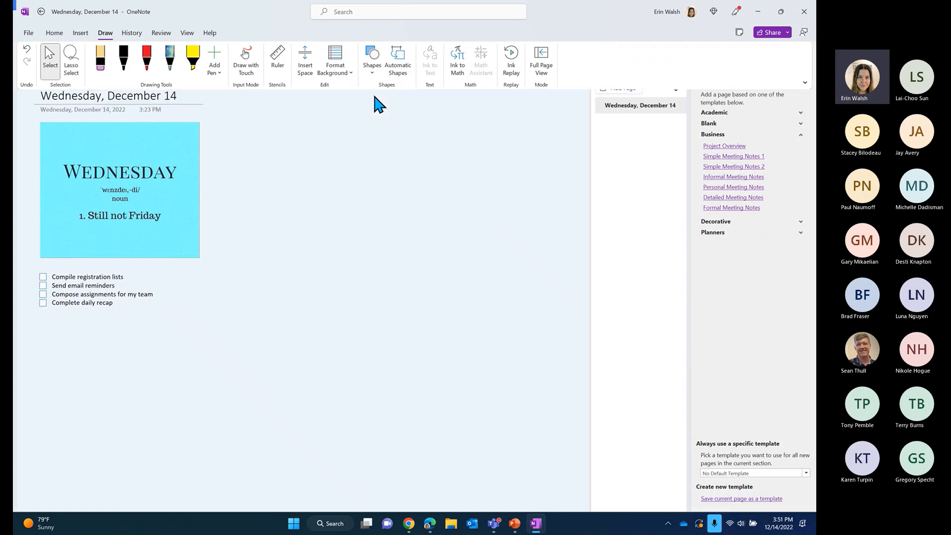
left_click(582, 155)
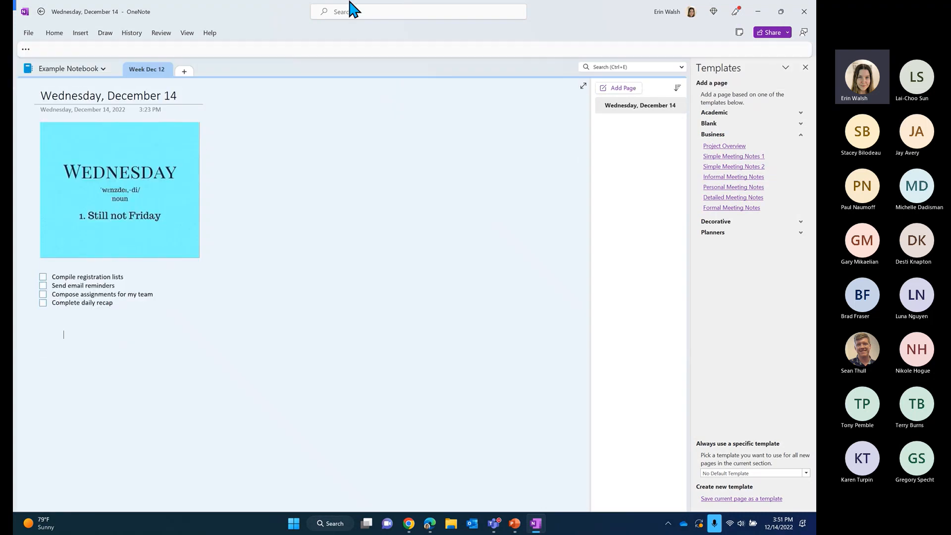
Reset the page background to no rule lines and No Color.
left_click(103, 37)
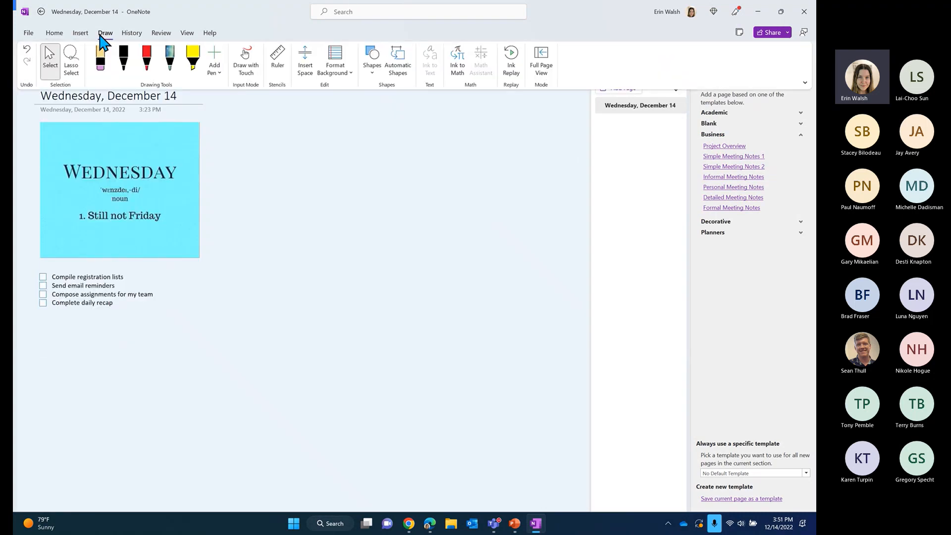
left_click(350, 74)
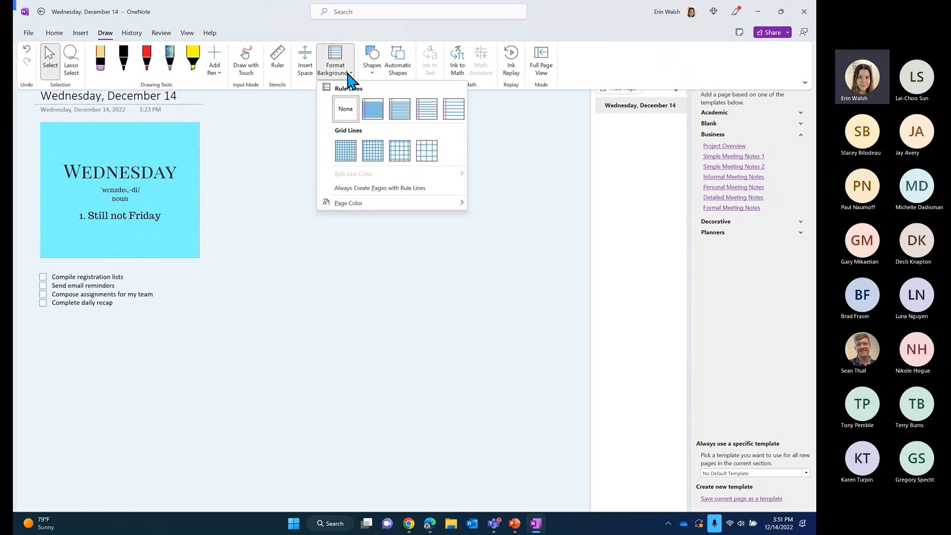
left_click(351, 114)
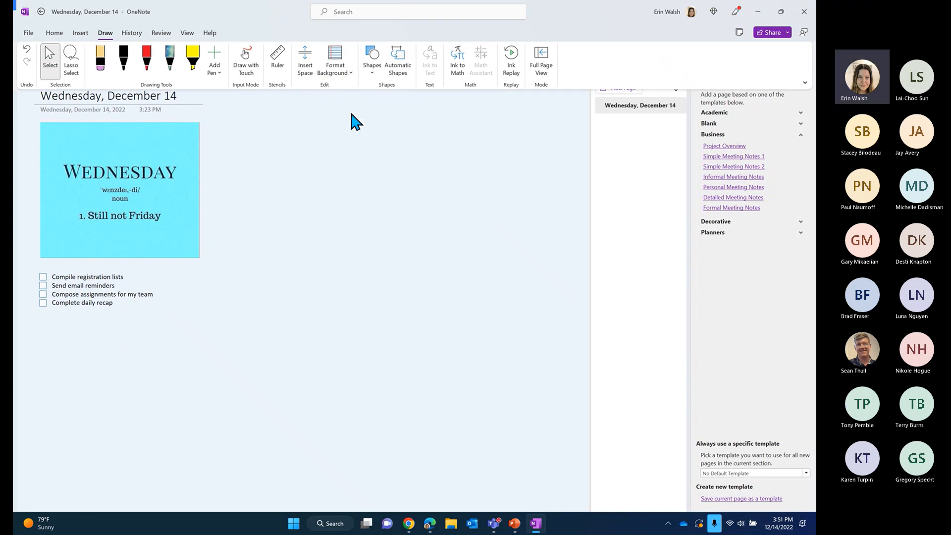
left_click(350, 75)
mouse_move(462, 203)
left_click(483, 289)
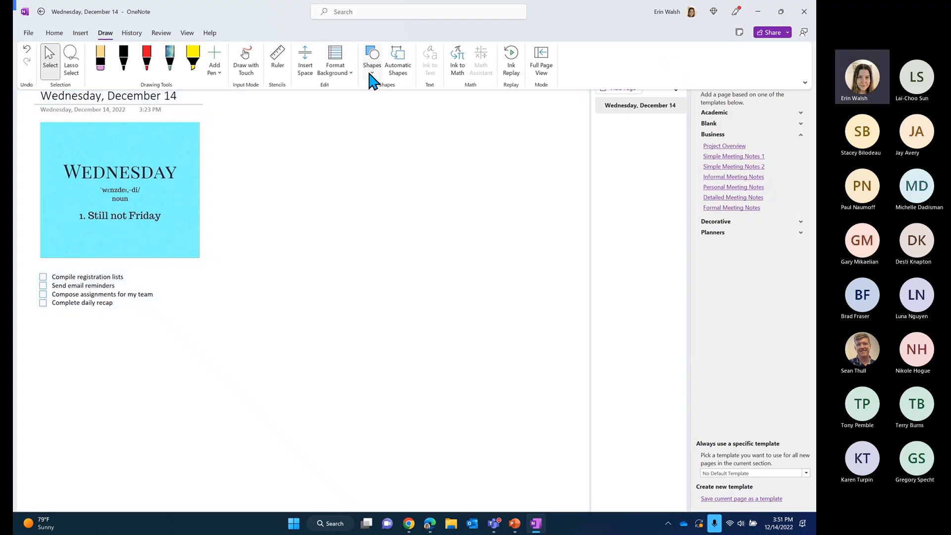
View the available shapes, and insert the handwritten equation "2 + 2 =" below the to-do list using Ink to Math.
left_click(373, 79)
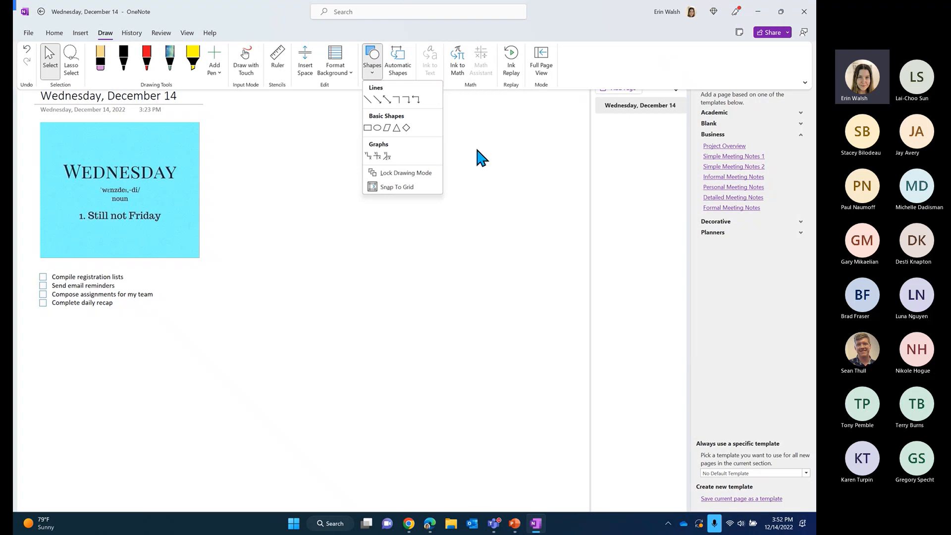
left_click(462, 63)
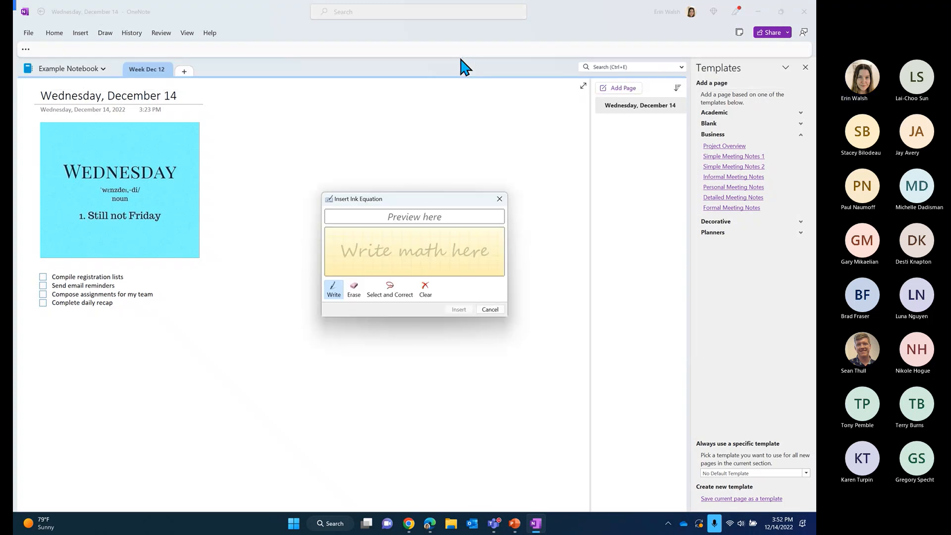
mouse_move(346, 239)
left_mouse_down()
mouse_move(363, 238)
mouse_move(358, 254)
mouse_move(394, 243)
mouse_move(404, 254)
mouse_move(453, 248)
left_mouse_up()
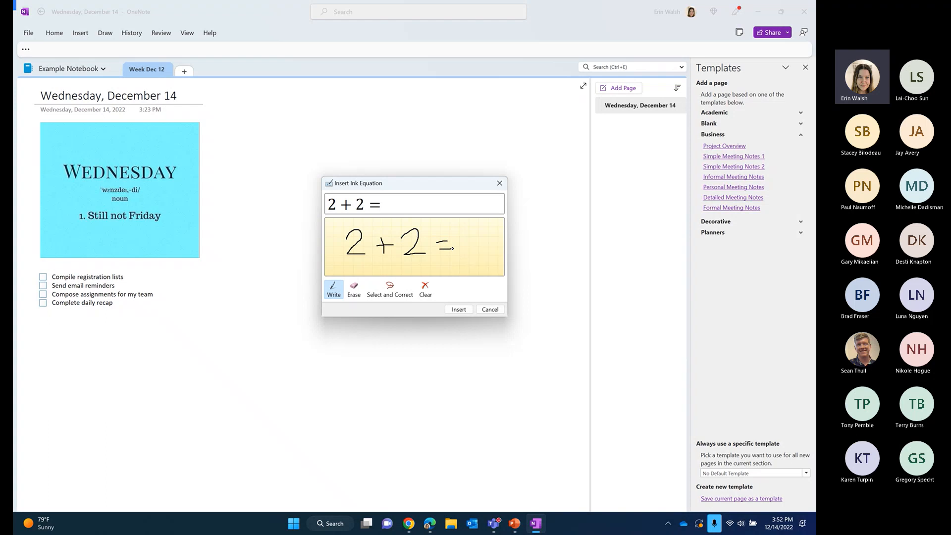
left_click(458, 310)
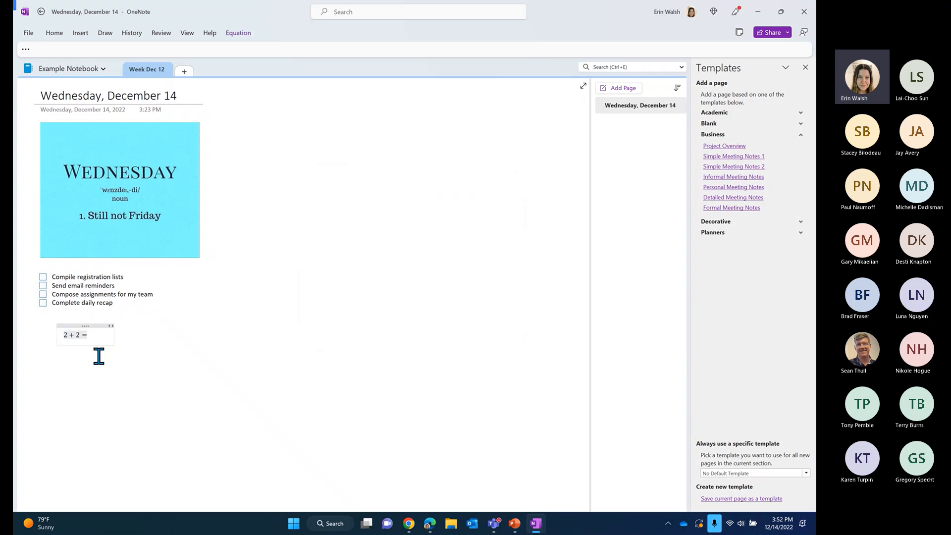
Look over the equation tools for the inserted equation and cut the equation from the page.
left_click(236, 35)
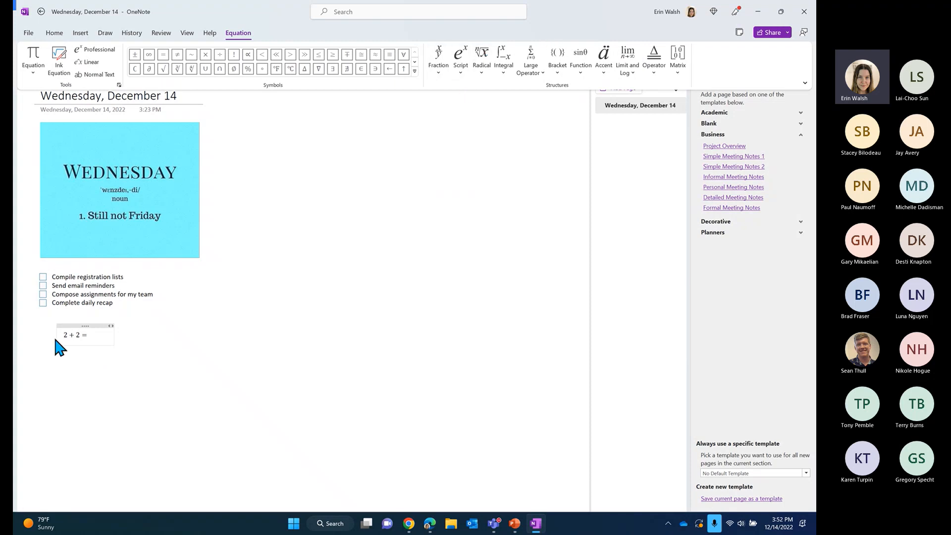
left_click(98, 335)
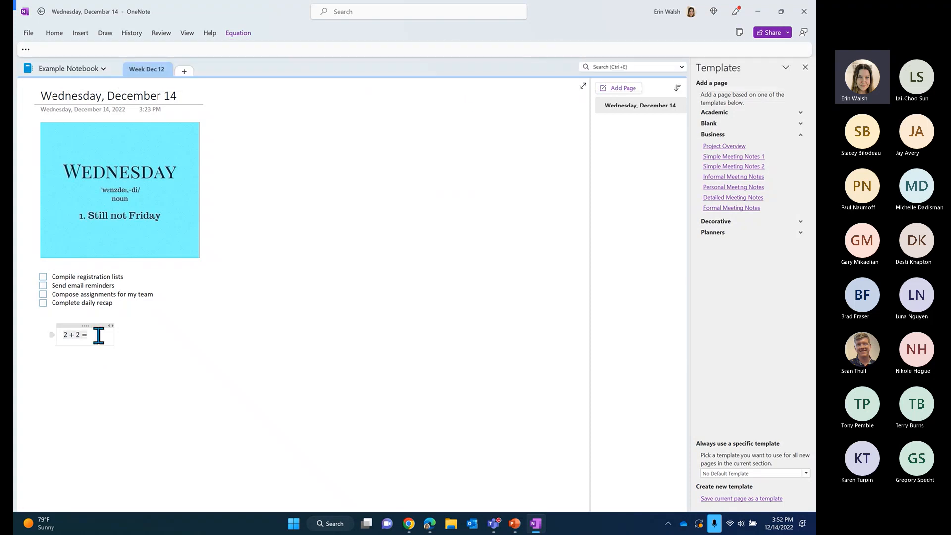
left_click(246, 35)
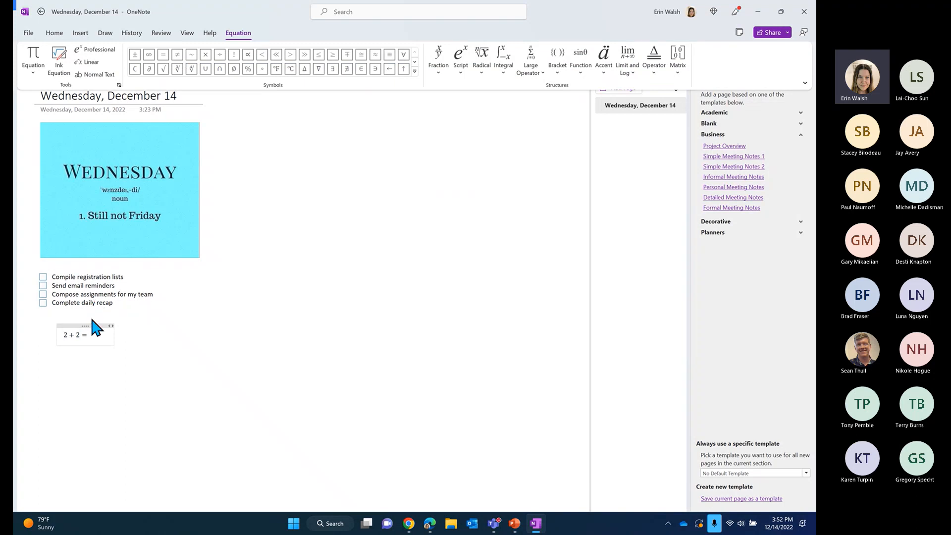
right_click(95, 331)
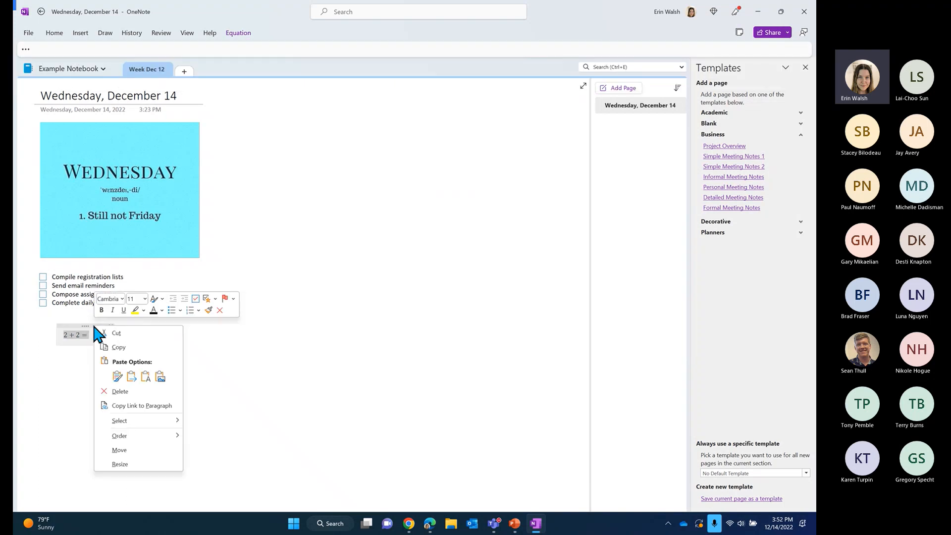
left_click(113, 333)
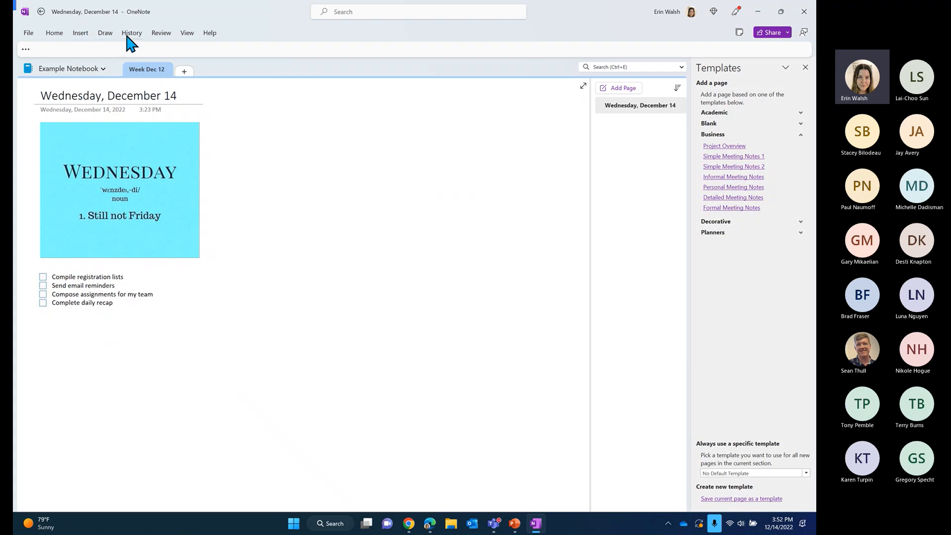
Look over the drawing and history tools, including the time ranges offered for recent edits.
left_click(107, 35)
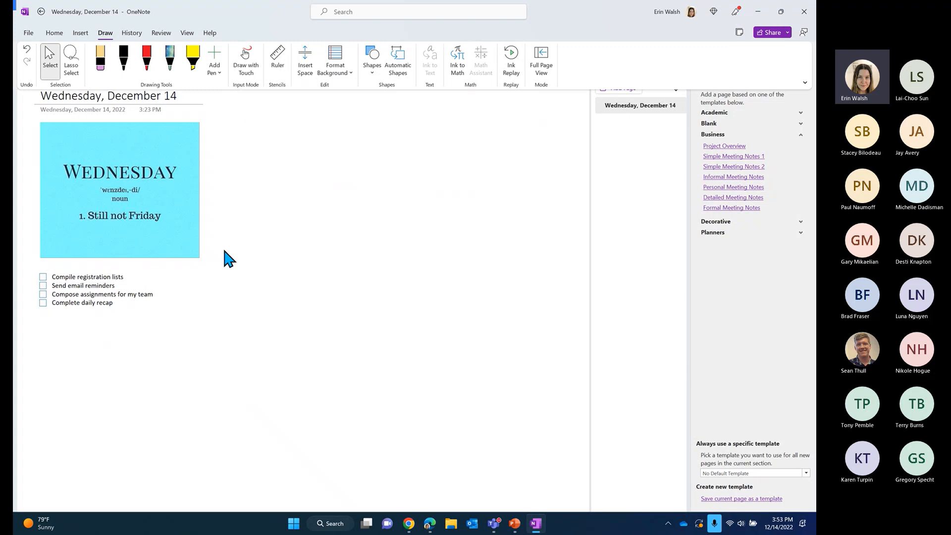
left_click(133, 32)
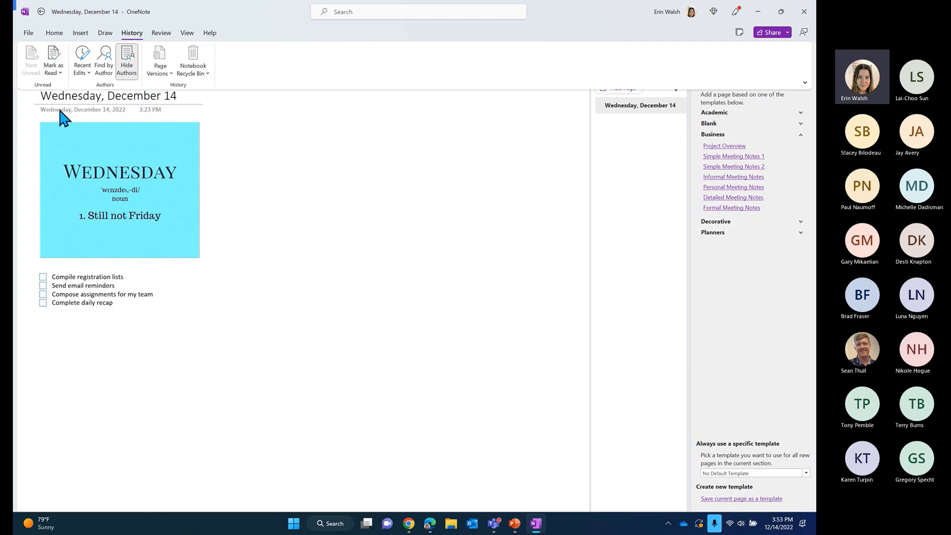
left_click(90, 74)
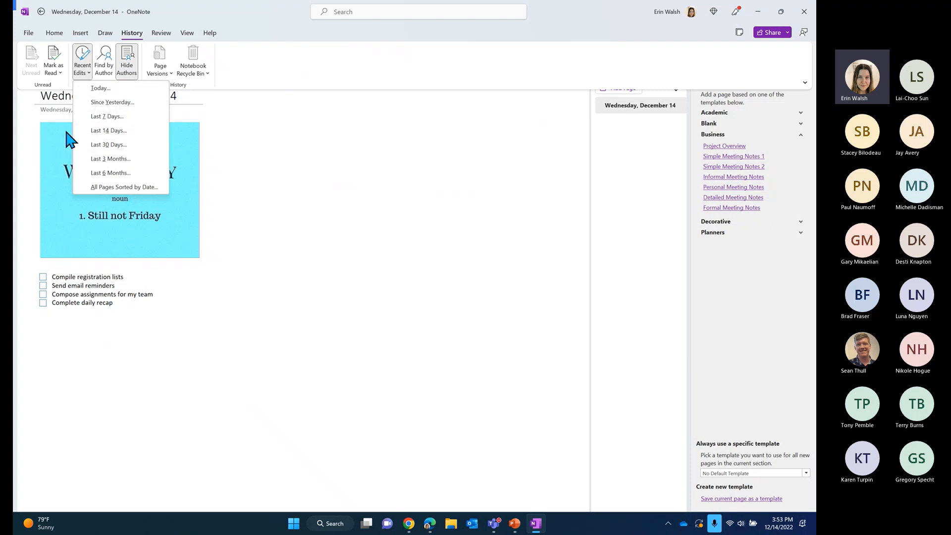
key("Escape")
List the notebook's changes by author, and close both the search results and the page templates.
left_click(103, 66)
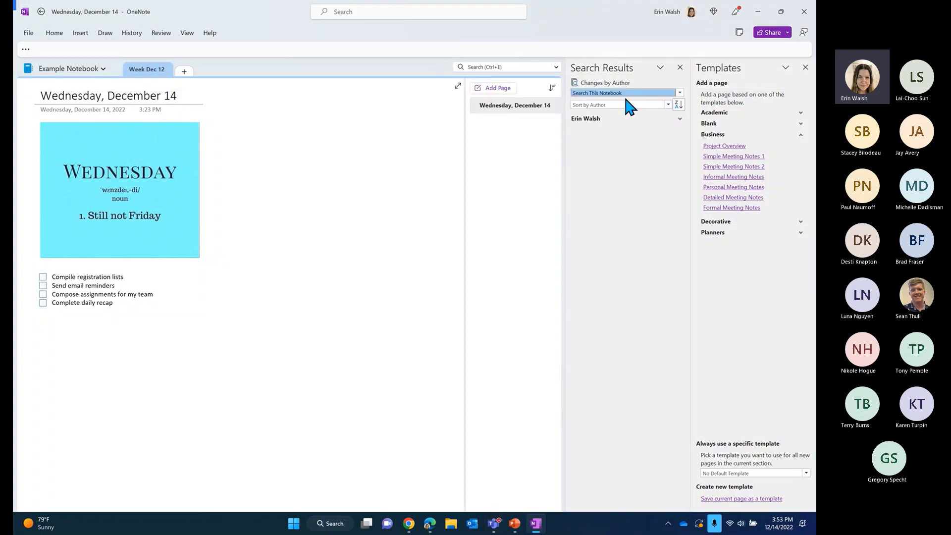
left_click(680, 68)
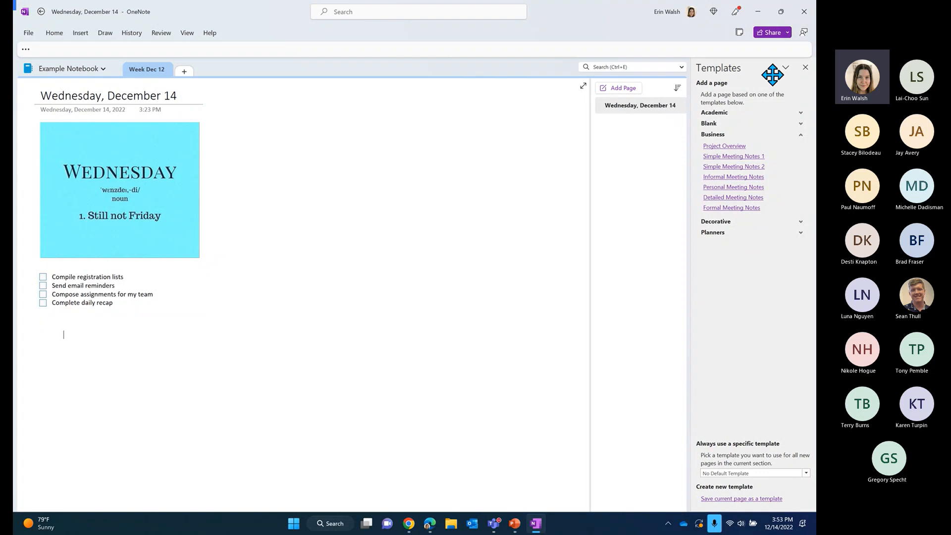
left_click(805, 68)
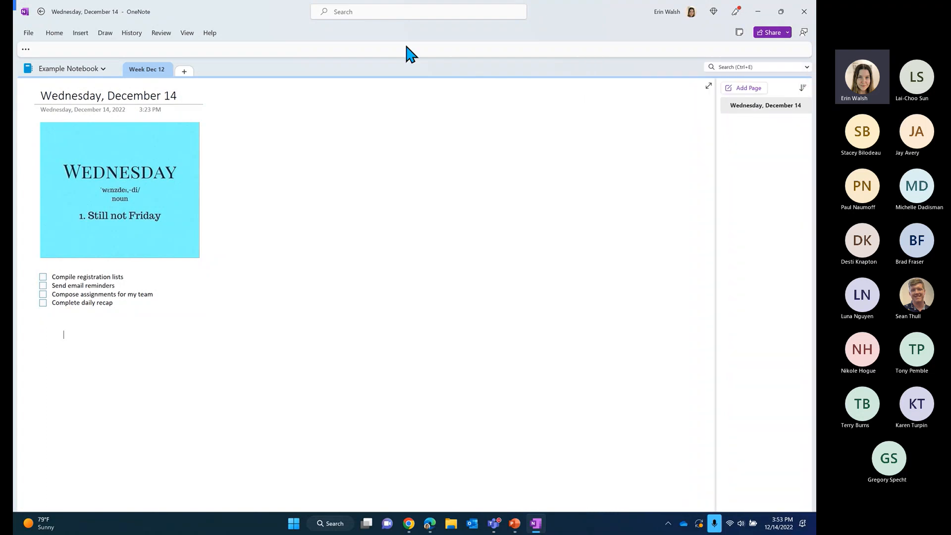
Look over the page version and notebook recycle bin options in the history tools.
left_click(134, 34)
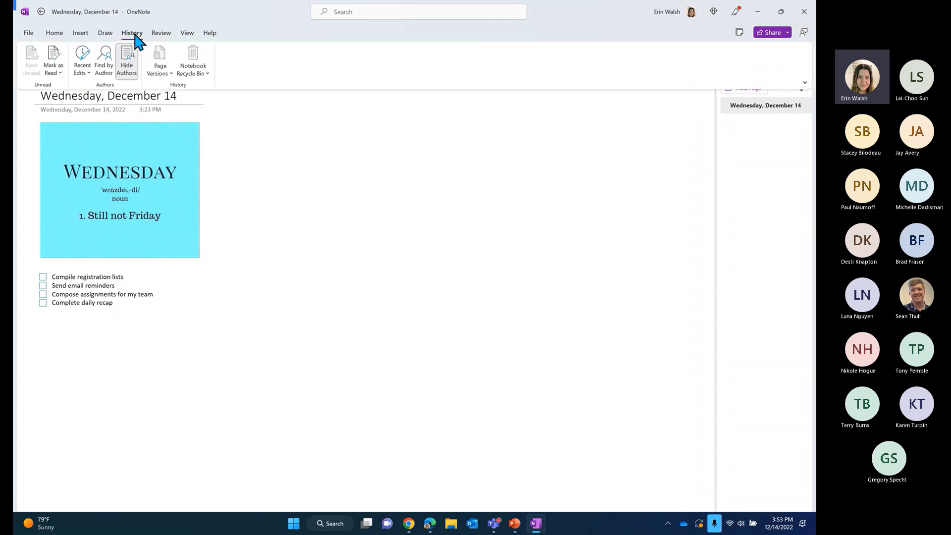
left_click(169, 74)
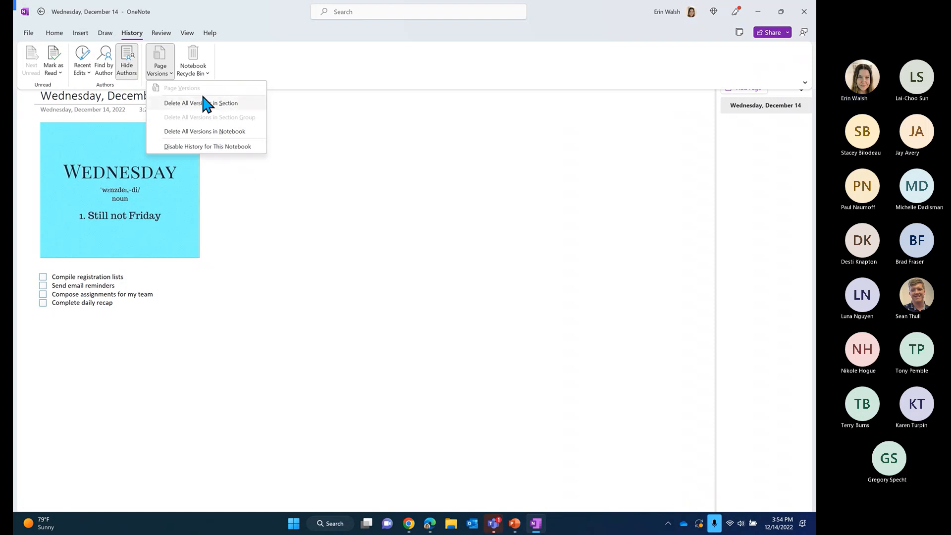
left_click(202, 74)
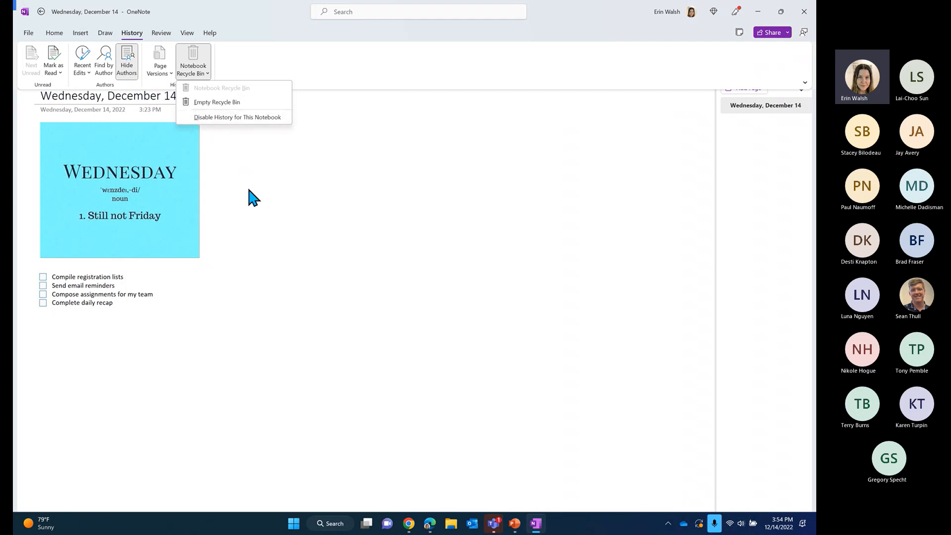
Look over the accessibility, translation and language options, and open password protection for the Week Dec 12 section.
left_click(163, 34)
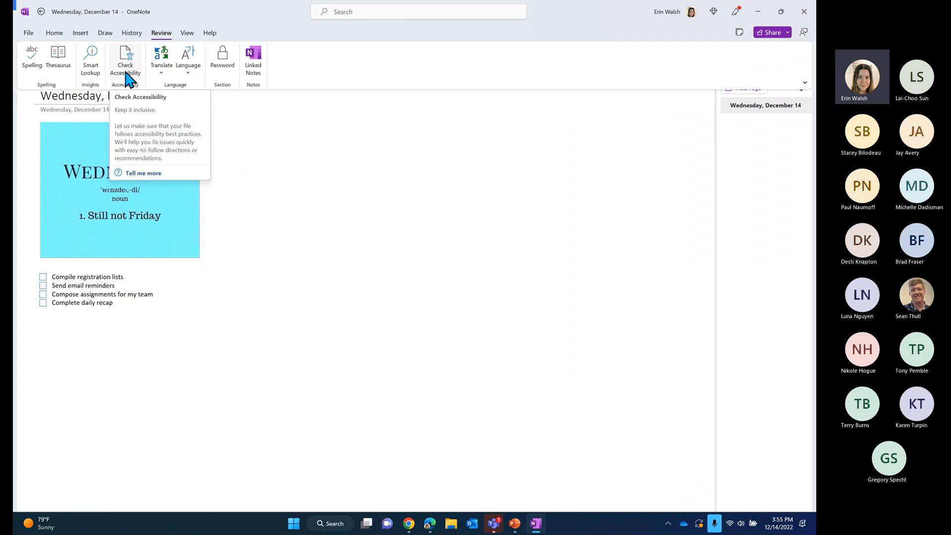
left_click(160, 72)
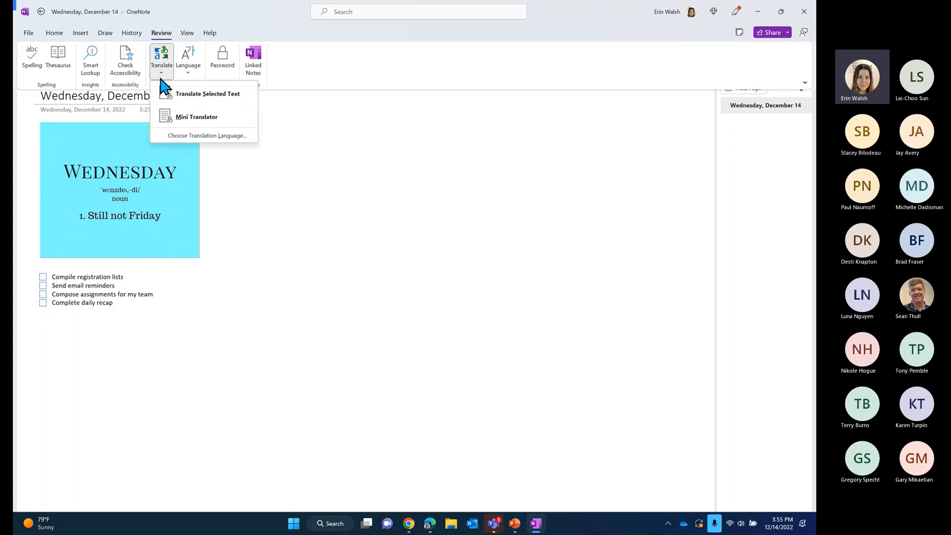
left_click(189, 74)
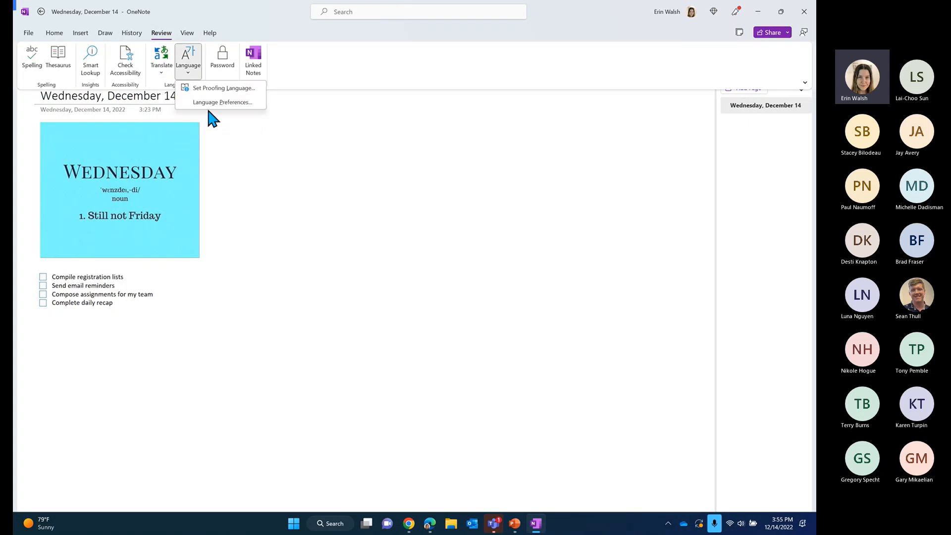
left_click(241, 135)
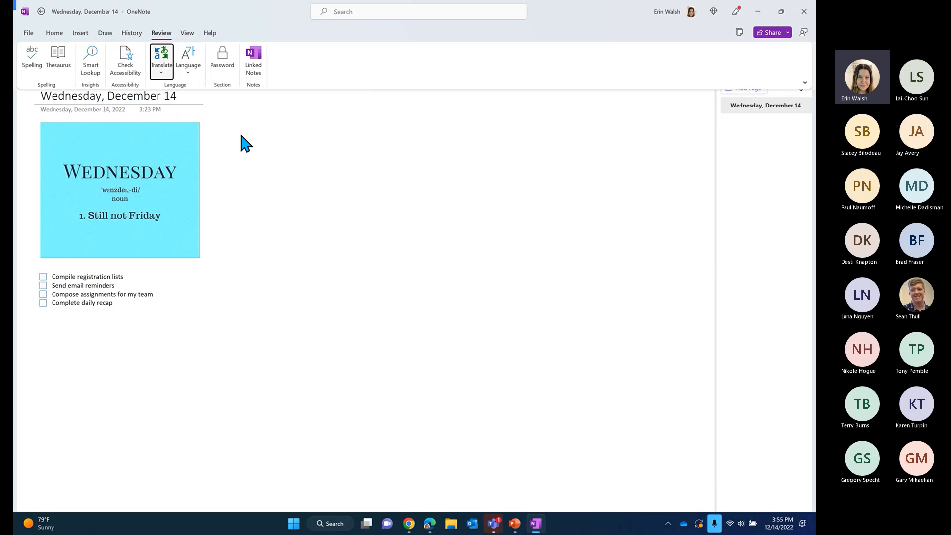
left_click(223, 70)
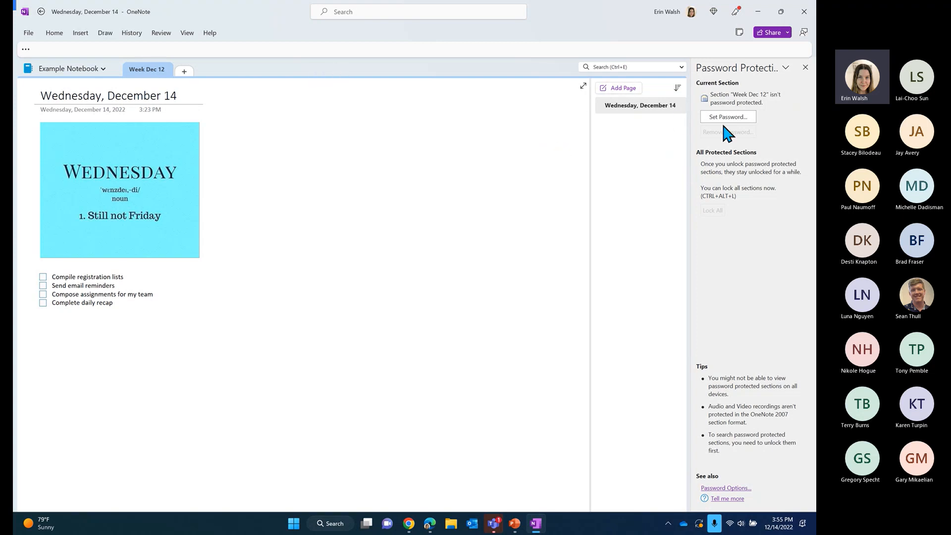
Try out Linked Notes in a docked window, dismissing the location choice and closing the docked window.
left_click(168, 34)
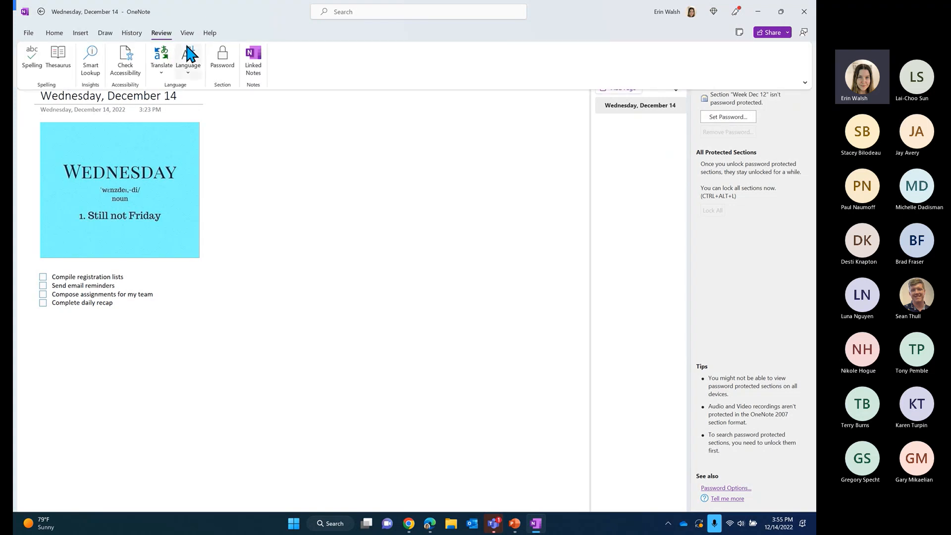
left_click(252, 69)
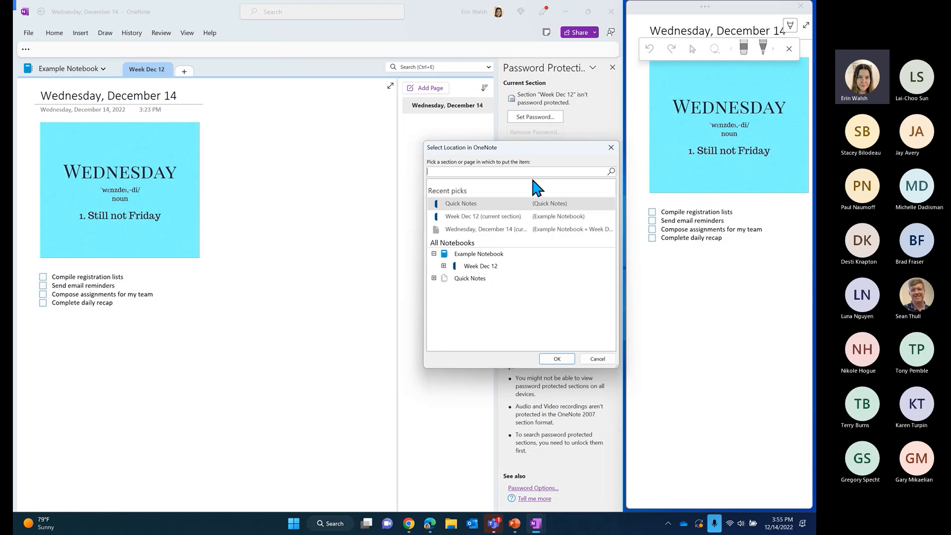
left_click(610, 147)
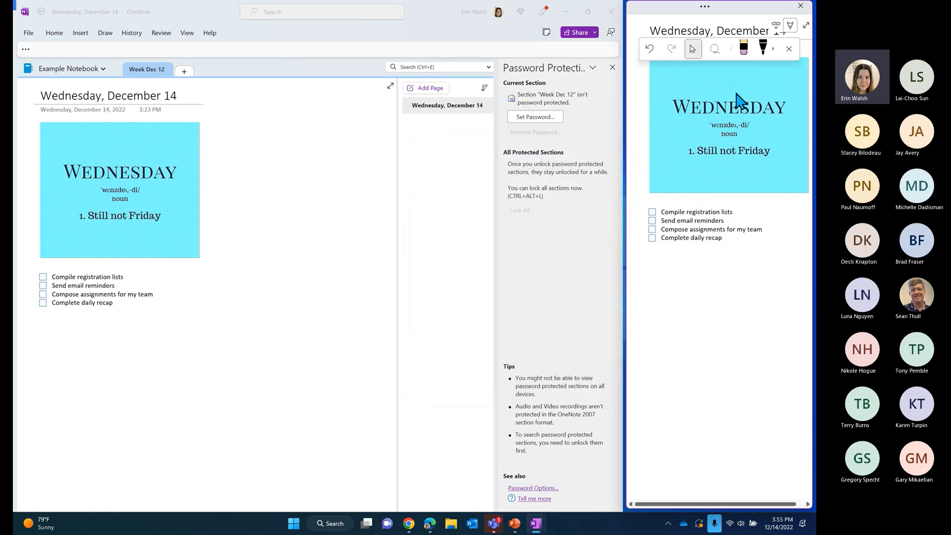
left_click(801, 6)
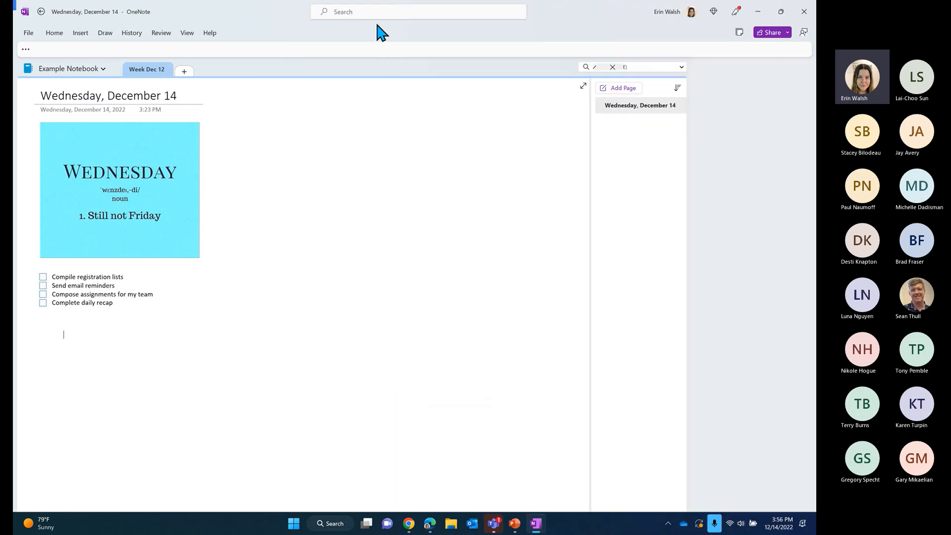
Look over the review tools and the page setup, zoom and window options for viewing the notebook.
left_click(187, 33)
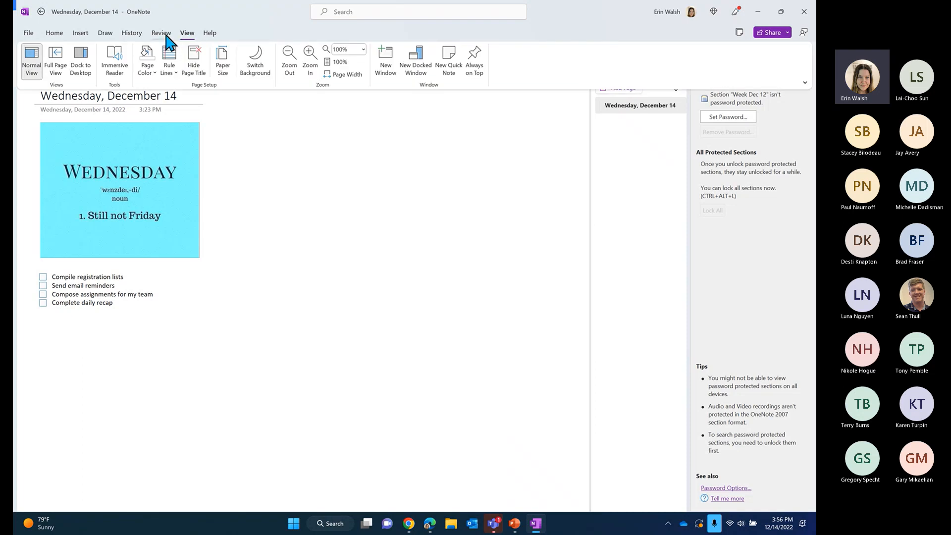
left_click(166, 35)
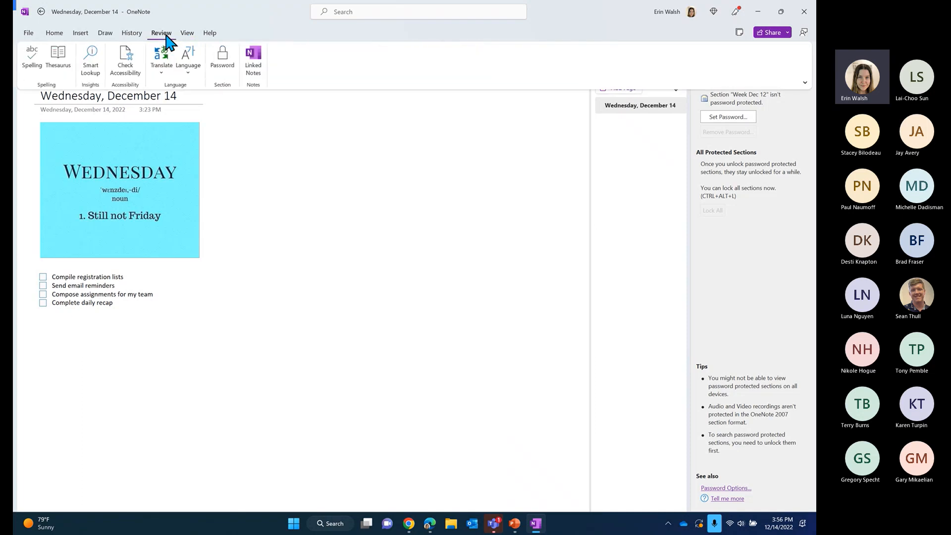
left_click(188, 35)
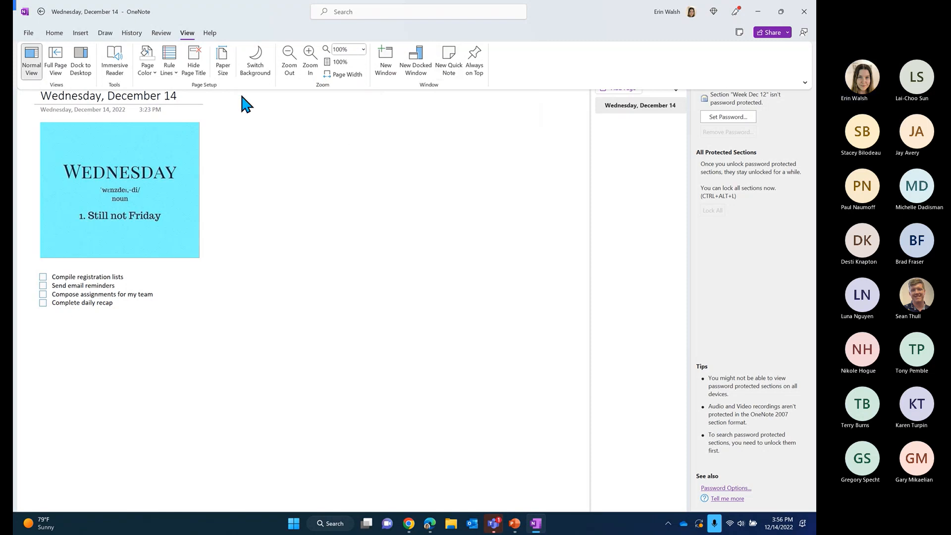
Show the OneNote video training and close the password protection pane.
left_click(210, 34)
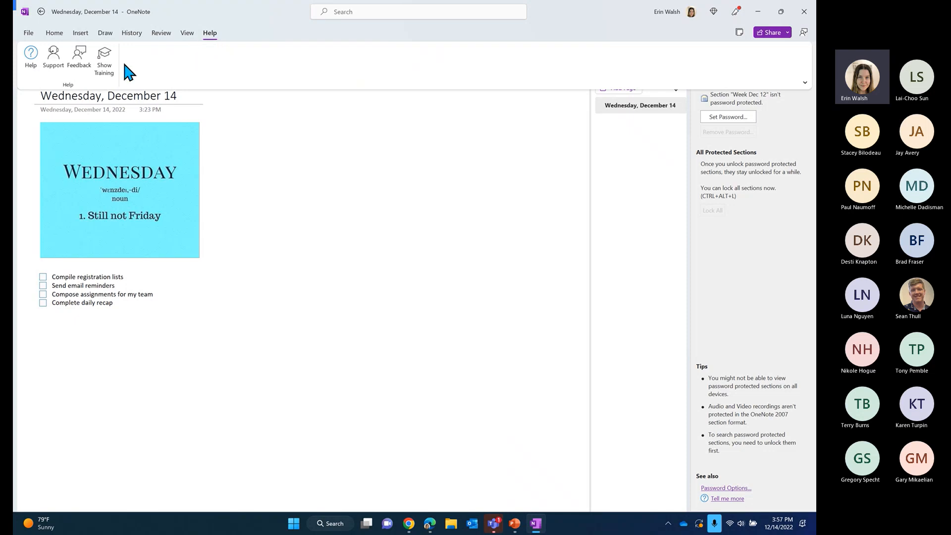
left_click(110, 62)
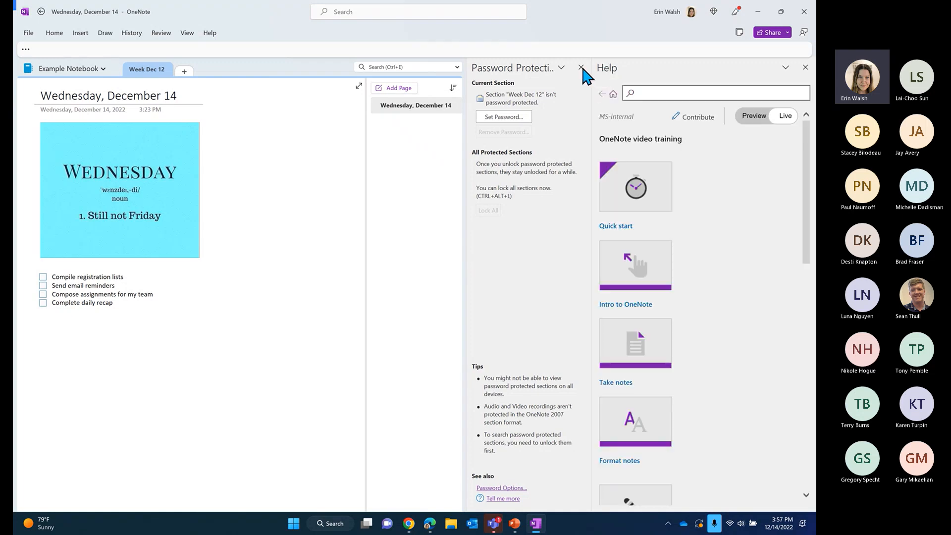
left_click(581, 68)
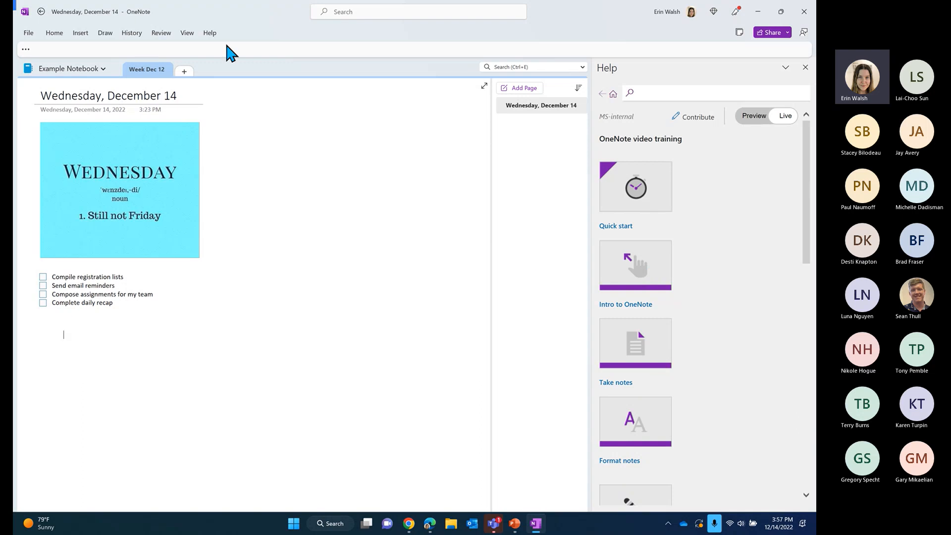
Start sharing the entire Example Notebook by uploading it to OneDrive - Microsoft.
left_click(210, 34)
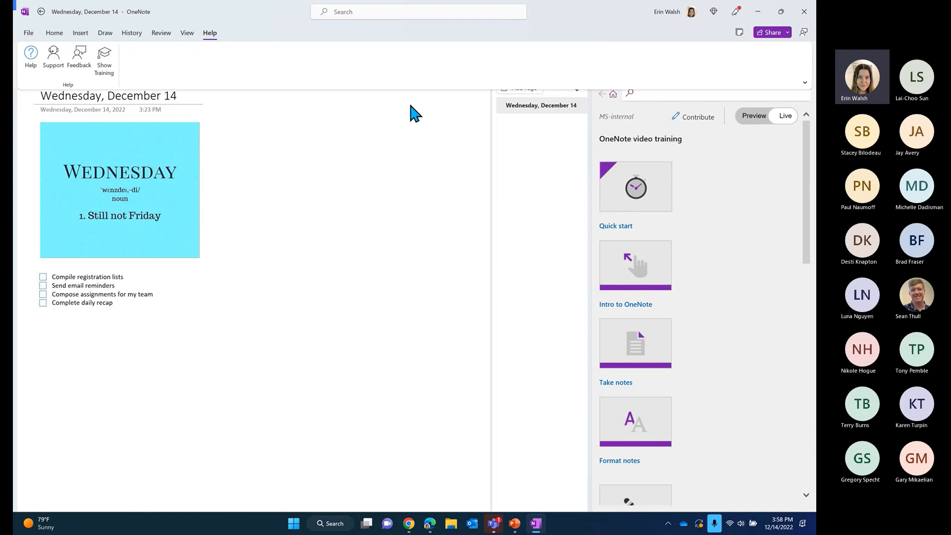
left_click(55, 33)
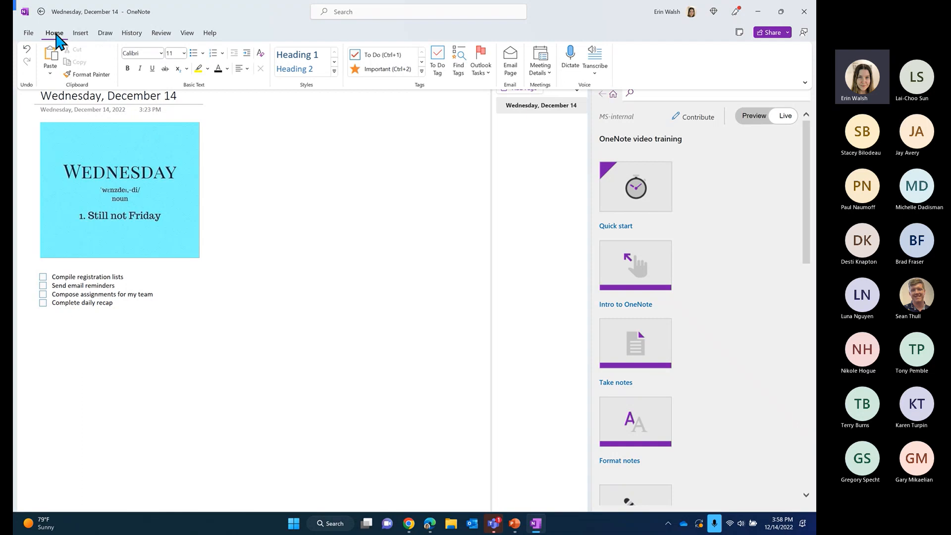
left_click(787, 33)
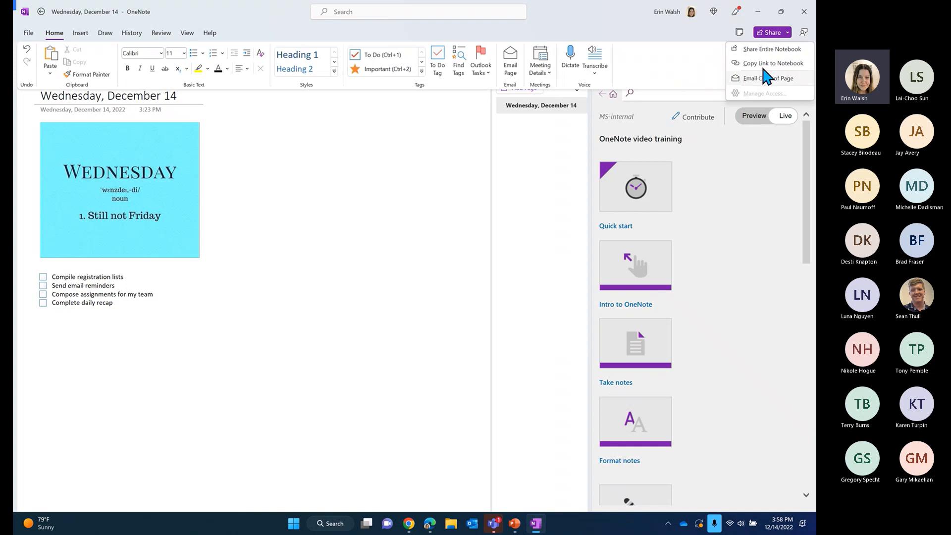
left_click(763, 49)
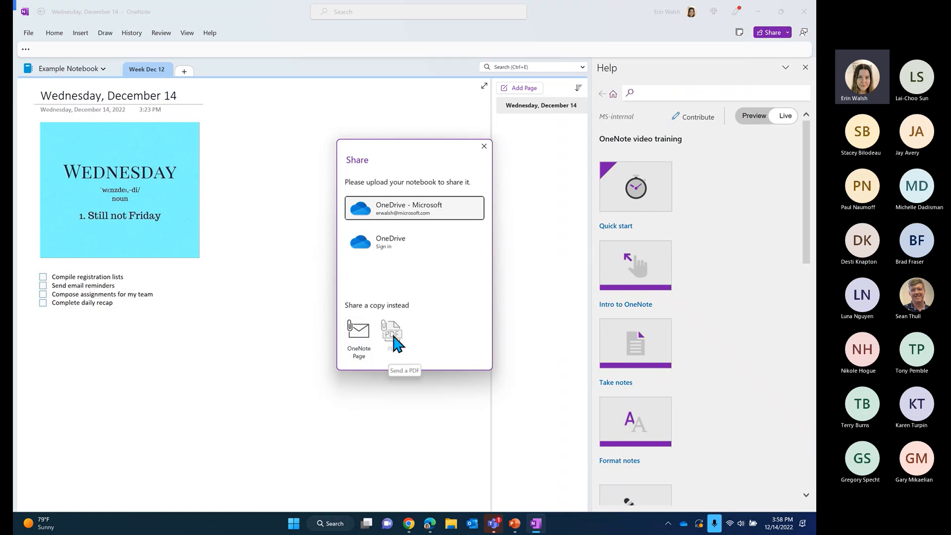
left_click(406, 212)
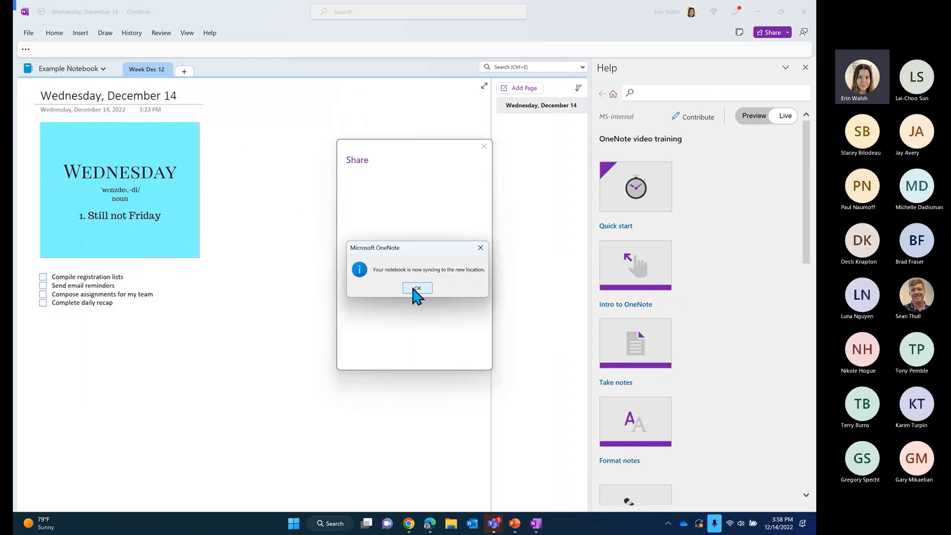
left_click(414, 289)
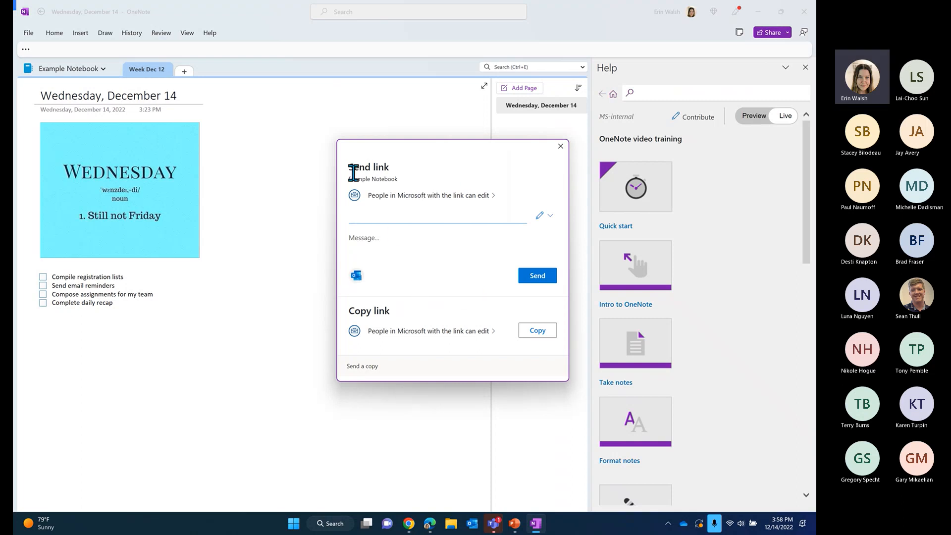
Restrict the notebook's sharing link to specific people with the "Can edit" permission.
left_click(391, 196)
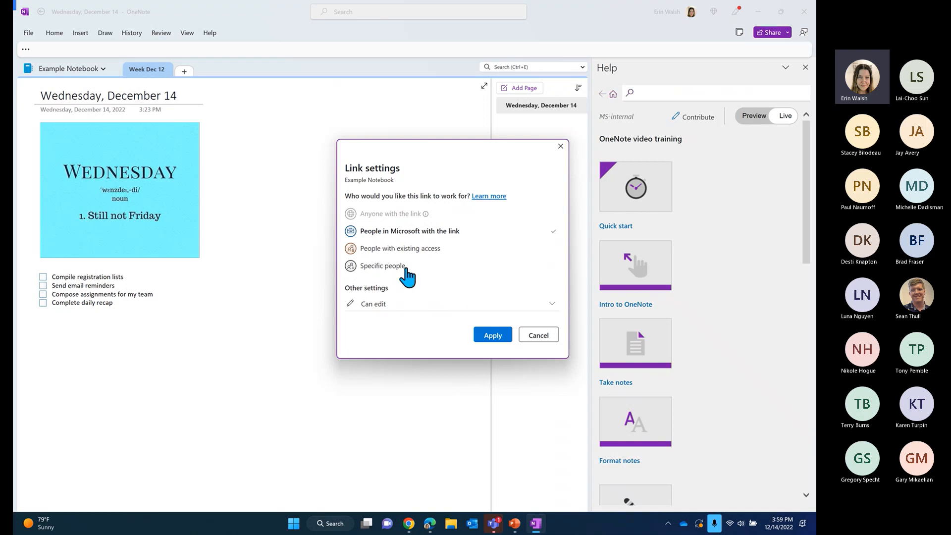
left_click(386, 268)
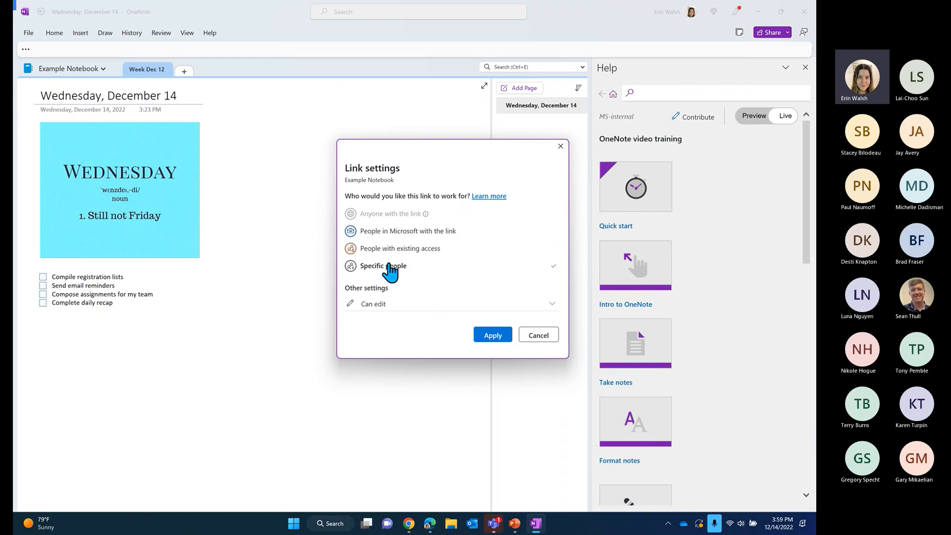
left_click(552, 304)
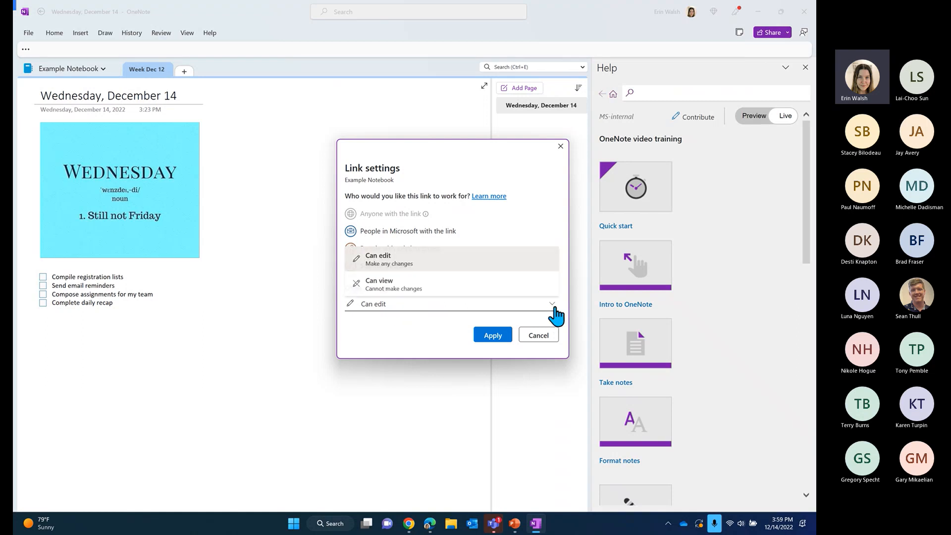
left_click(483, 337)
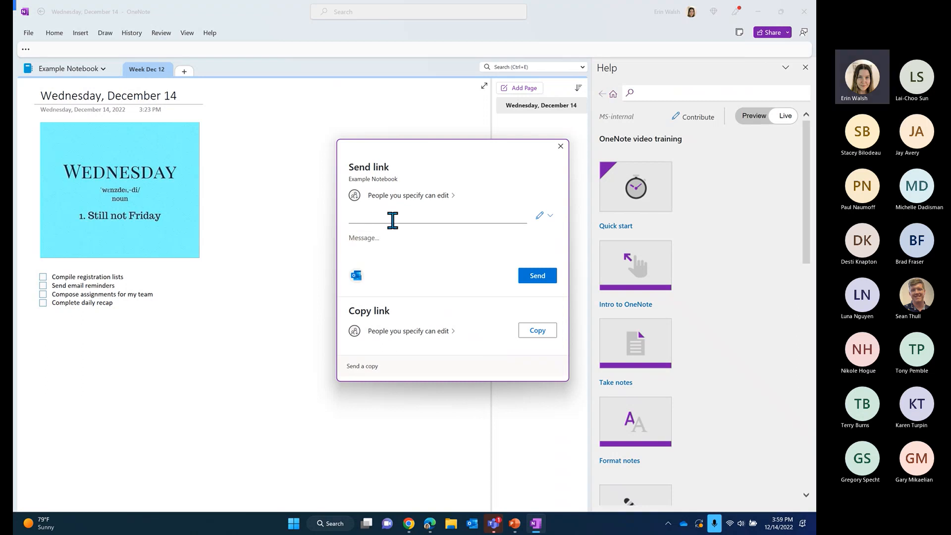
Add a colleague as recipient of the notebook link, then remove them and close the sharing dialog without sending.
type("se")
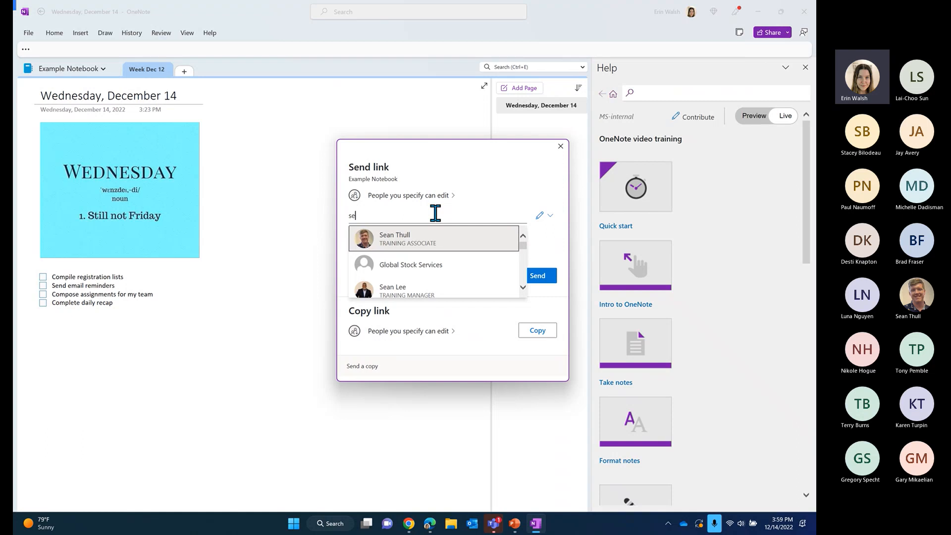
left_click(435, 235)
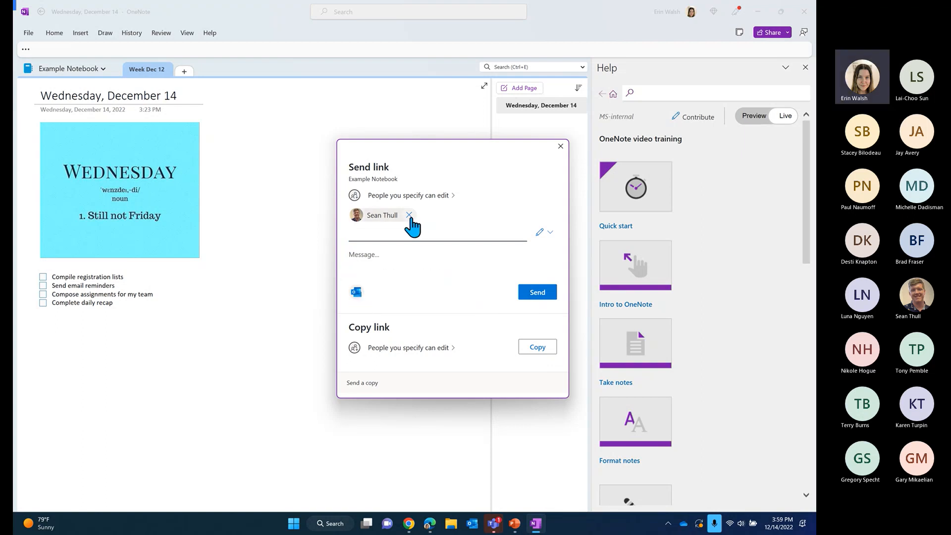
left_click(410, 218)
left_click(560, 146)
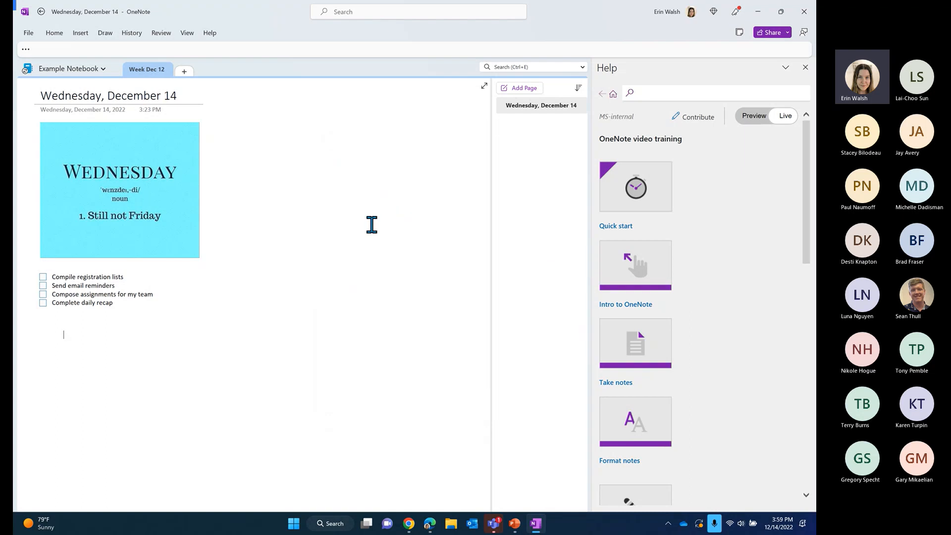
Review who has access to the shared notebook and close the access settings.
left_click(787, 33)
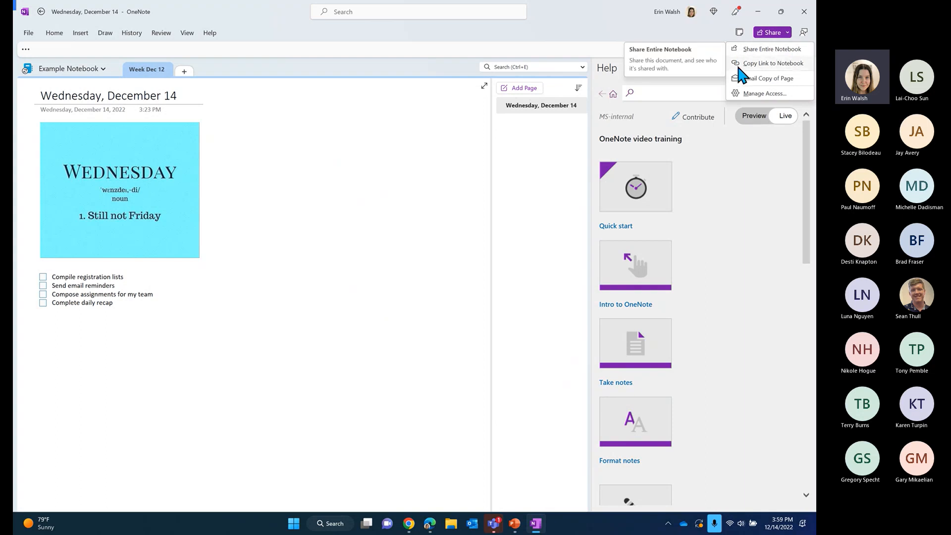
left_click(784, 94)
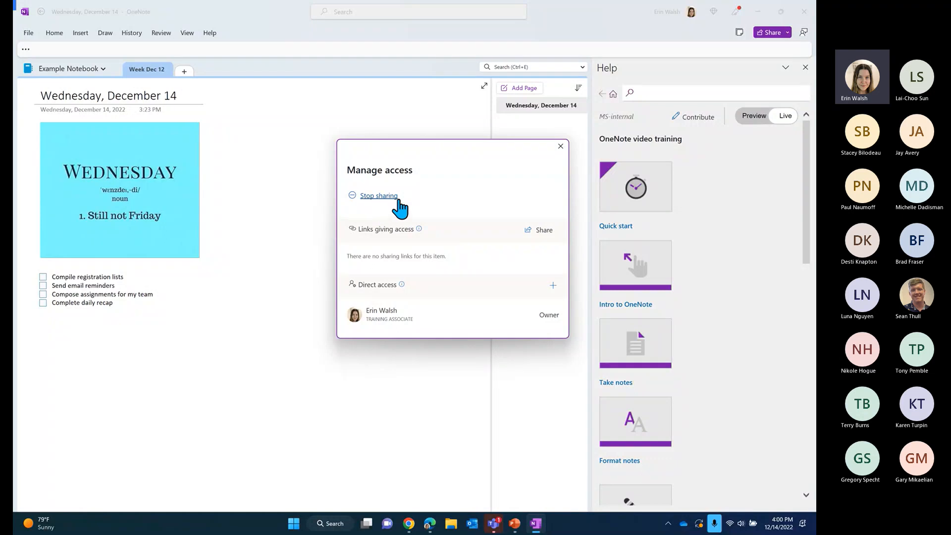
left_click(560, 147)
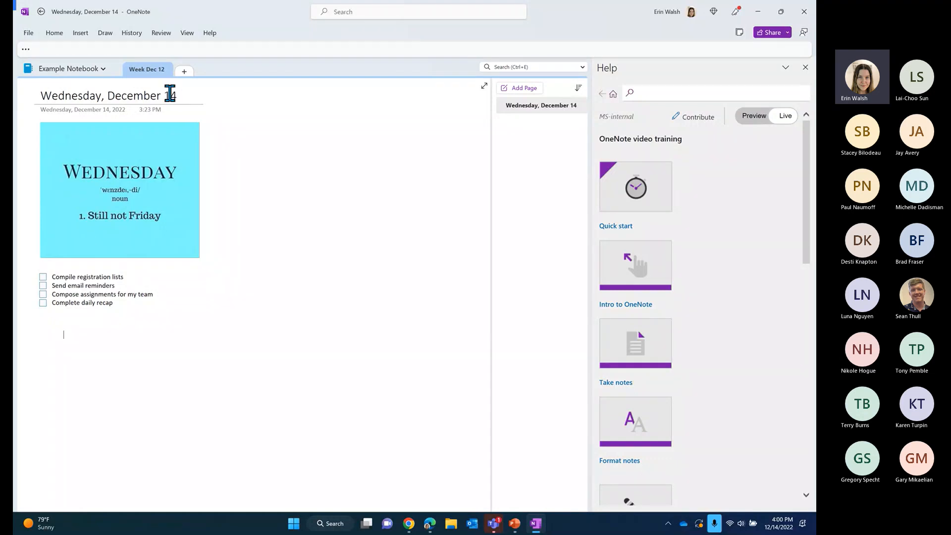
Examine the link and sharing options available for the Example Notebook and the Week Dec 12 section.
left_click(96, 79)
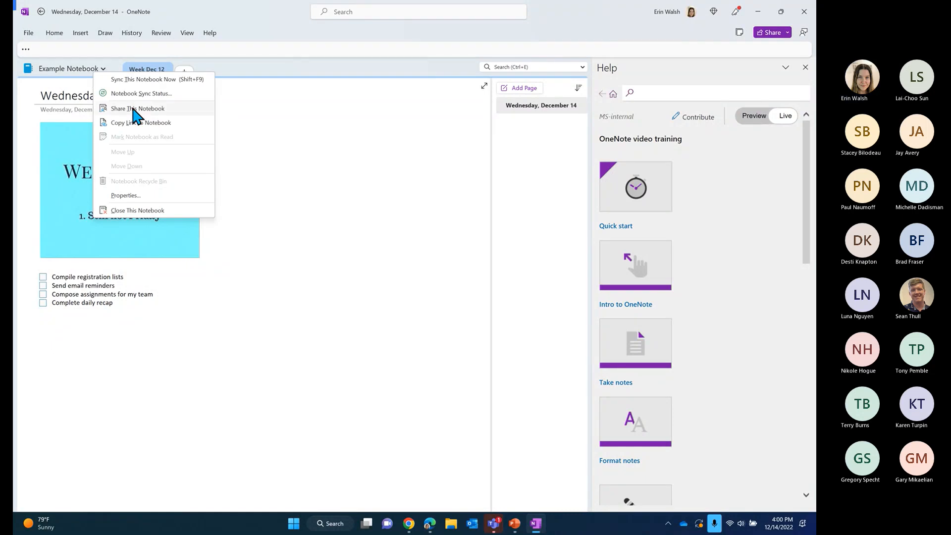
left_click(255, 126)
right_click(156, 74)
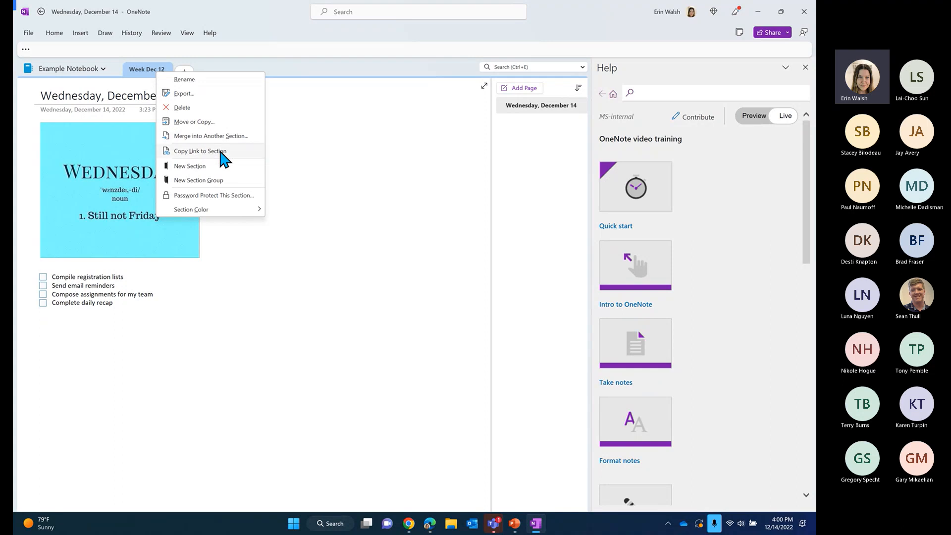
left_click(350, 199)
left_click(786, 33)
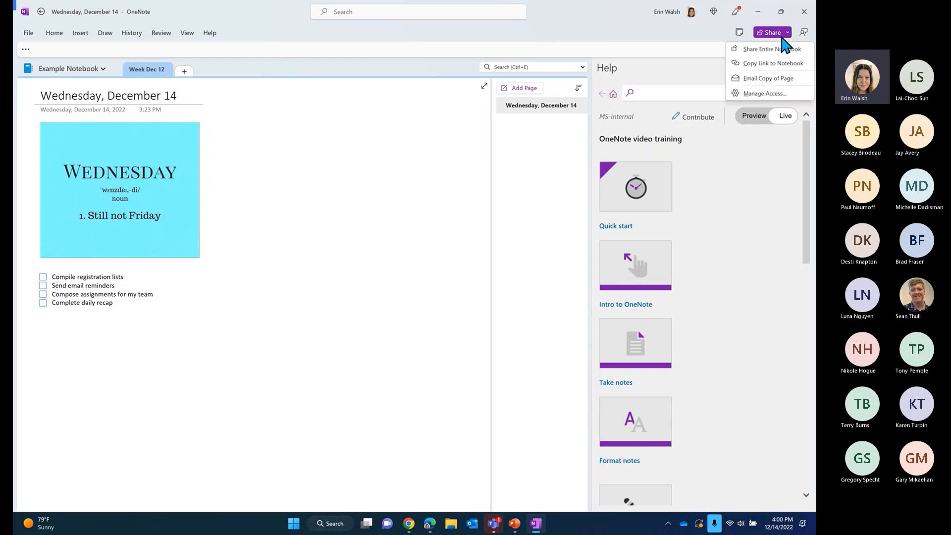
left_click(486, 206)
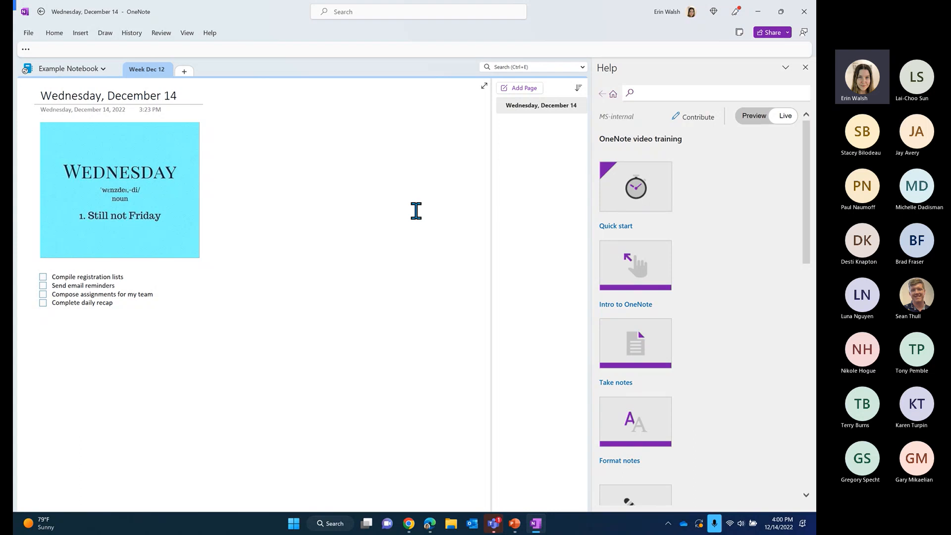
left_click(56, 33)
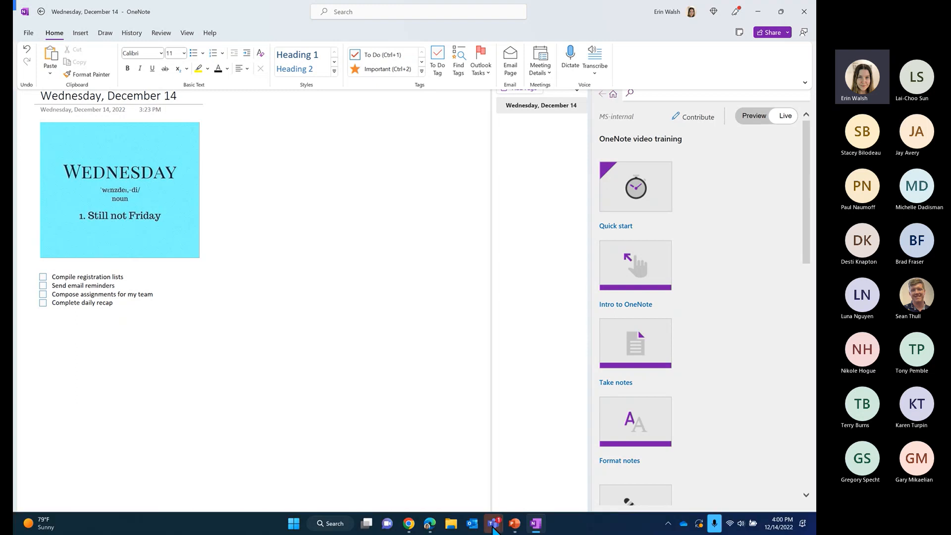
Switch to the Microsoft Teams meeting window and stop sharing the screen.
mouse_move(493, 527)
left_click(510, 492)
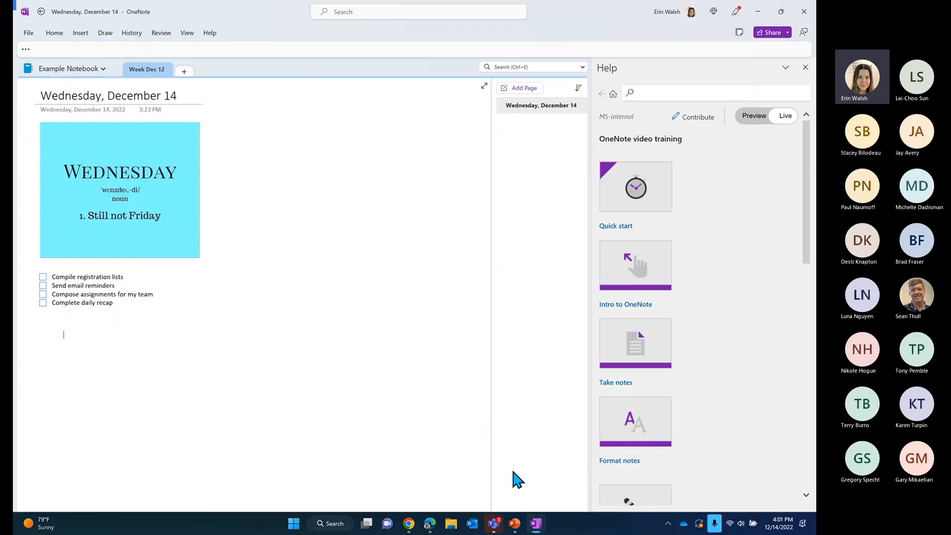
left_click(493, 524)
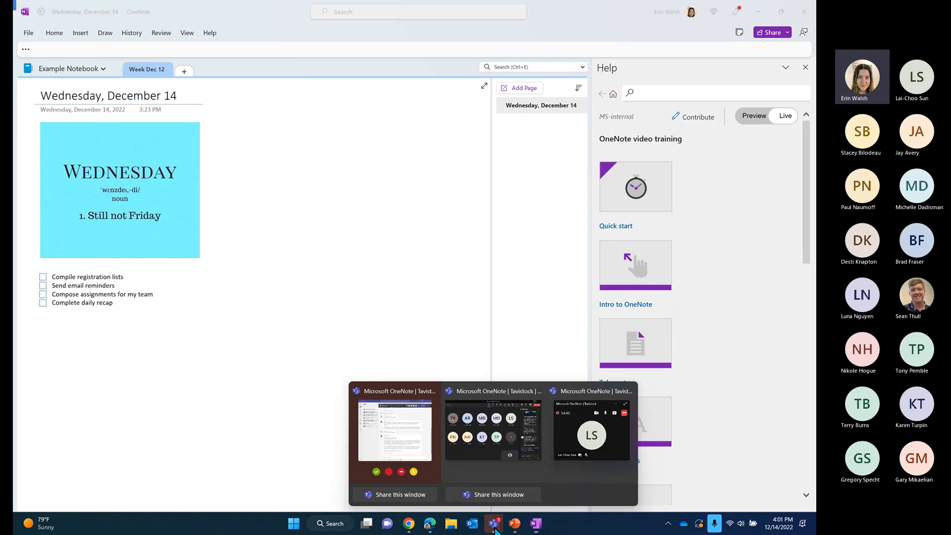
left_click(515, 471)
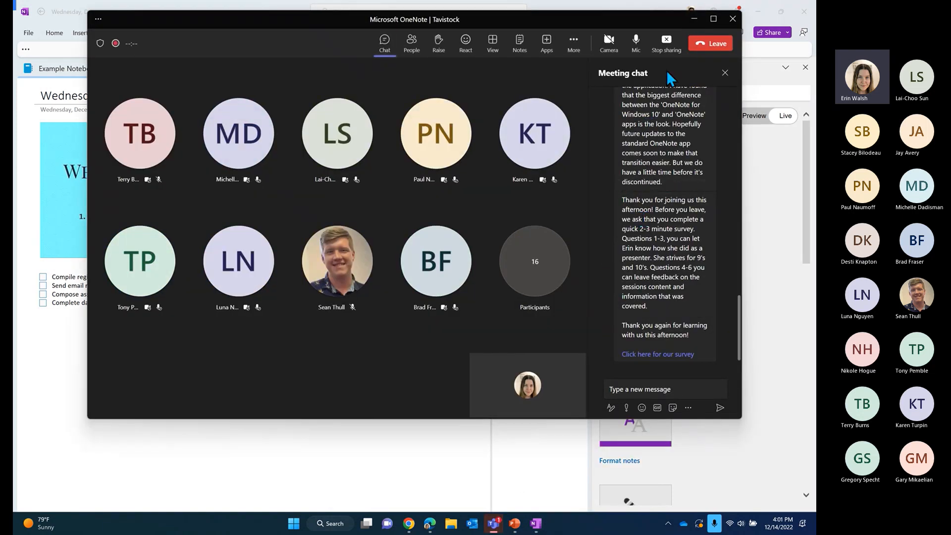
left_click(672, 55)
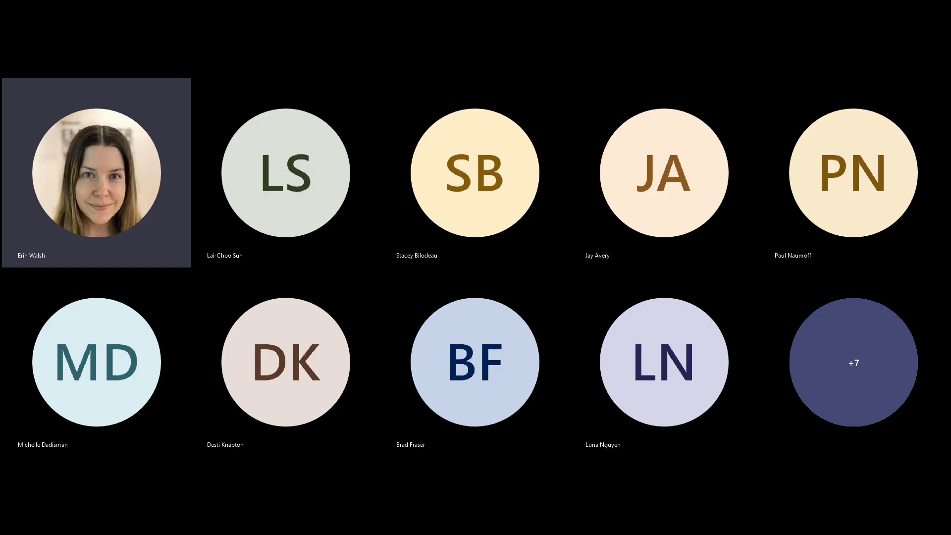